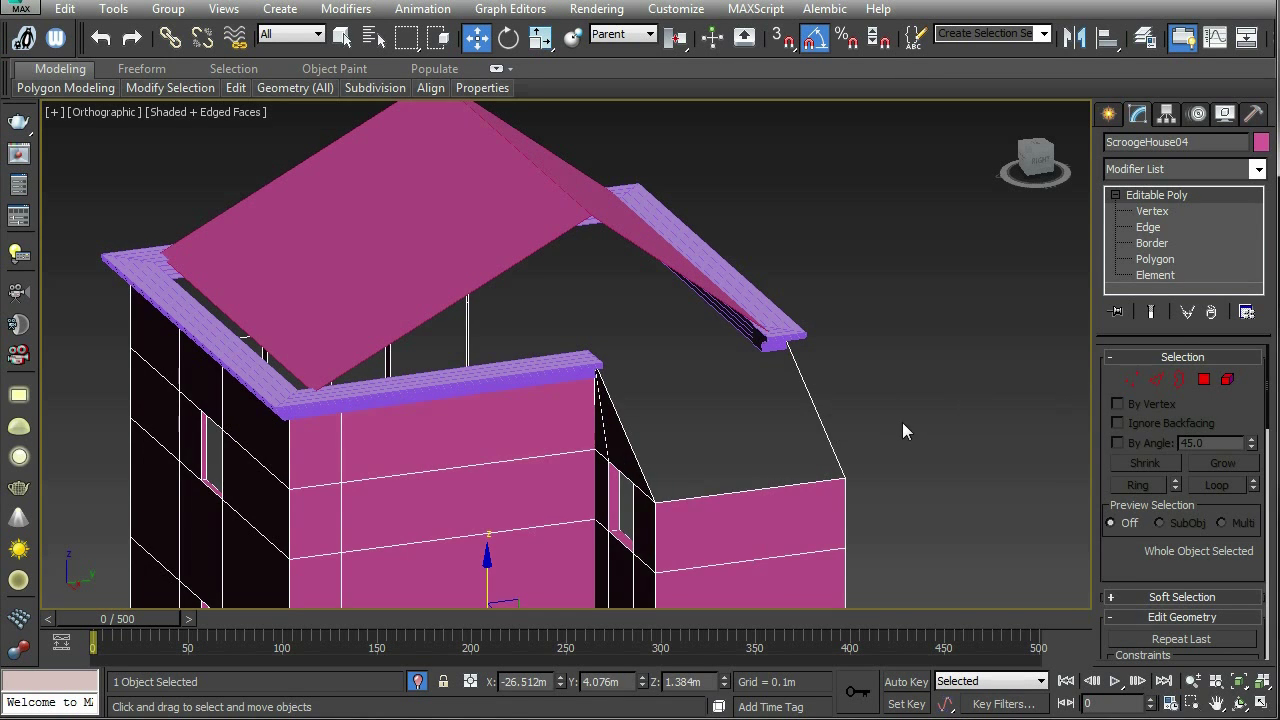
# Step: Extend the sloped wall edge about 3.1 m across the side extension's opening to create its roof polygon
pyautogui.click(902, 423)
pyautogui.click(790, 487)
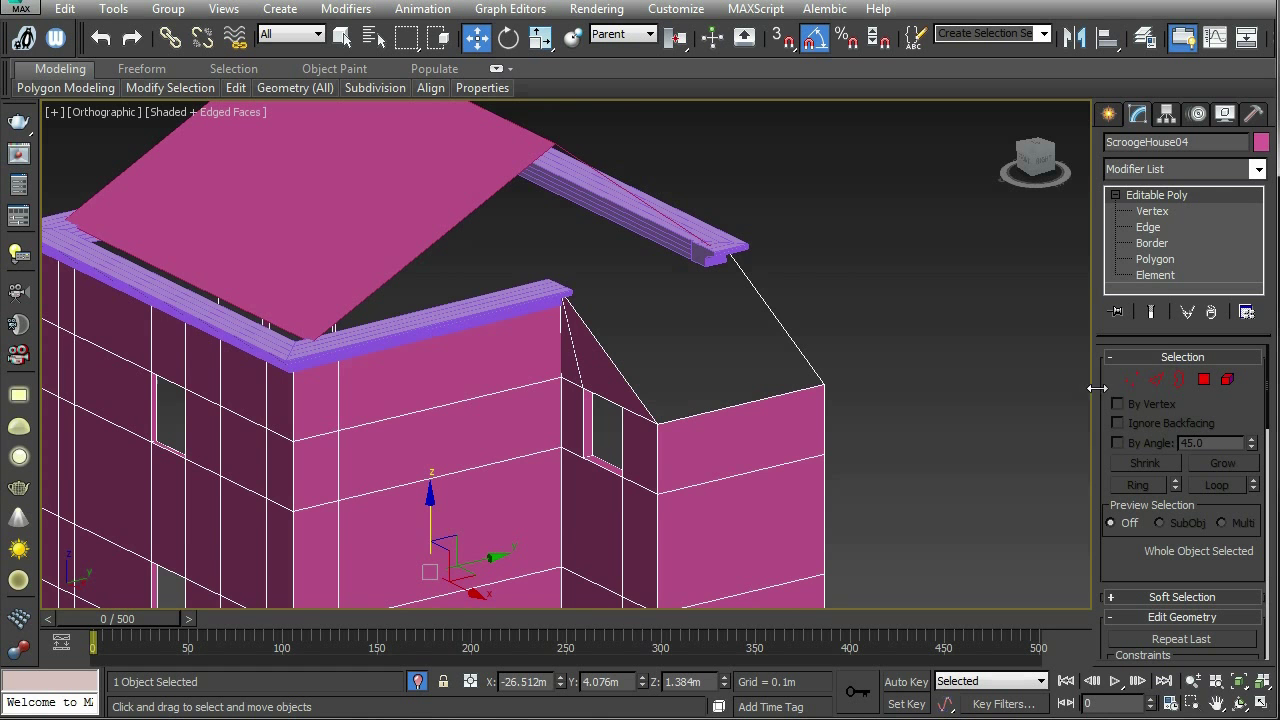
pyautogui.keyDown('alt'); pyautogui.moveTo(927, 401); pyautogui.dragTo(926, 415, button='middle'); pyautogui.keyUp('alt')
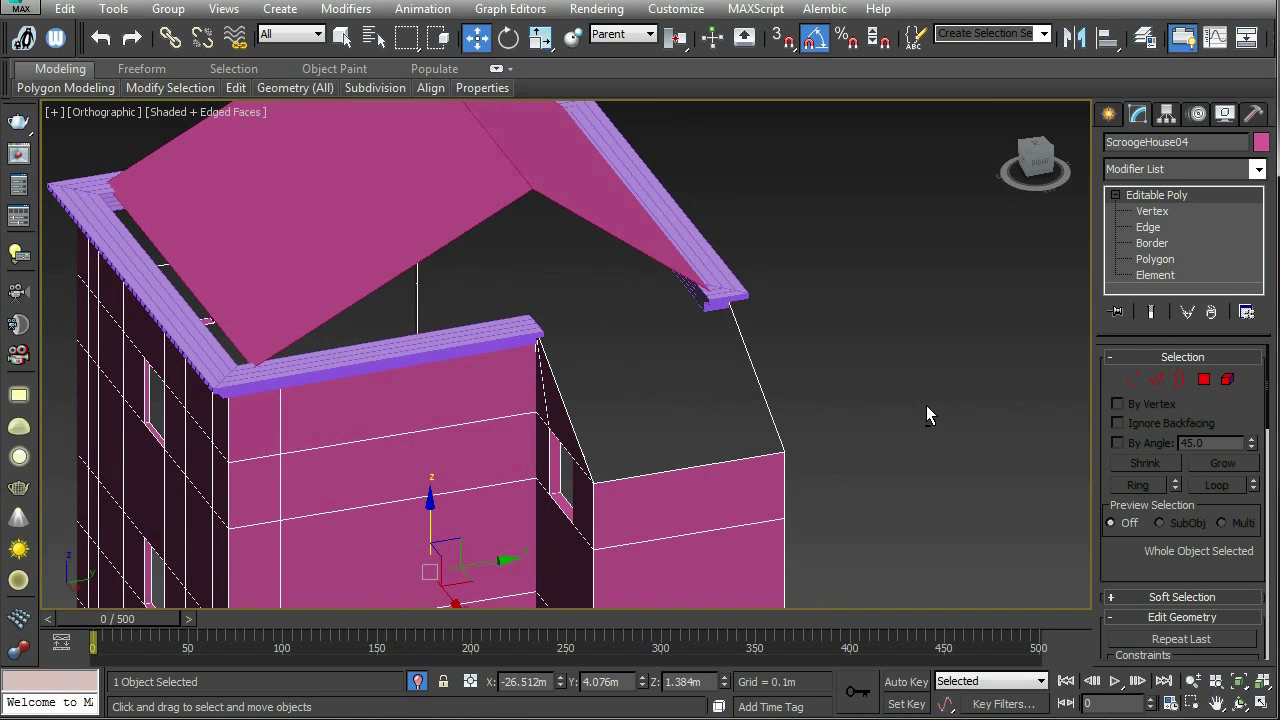
pyautogui.press('2')
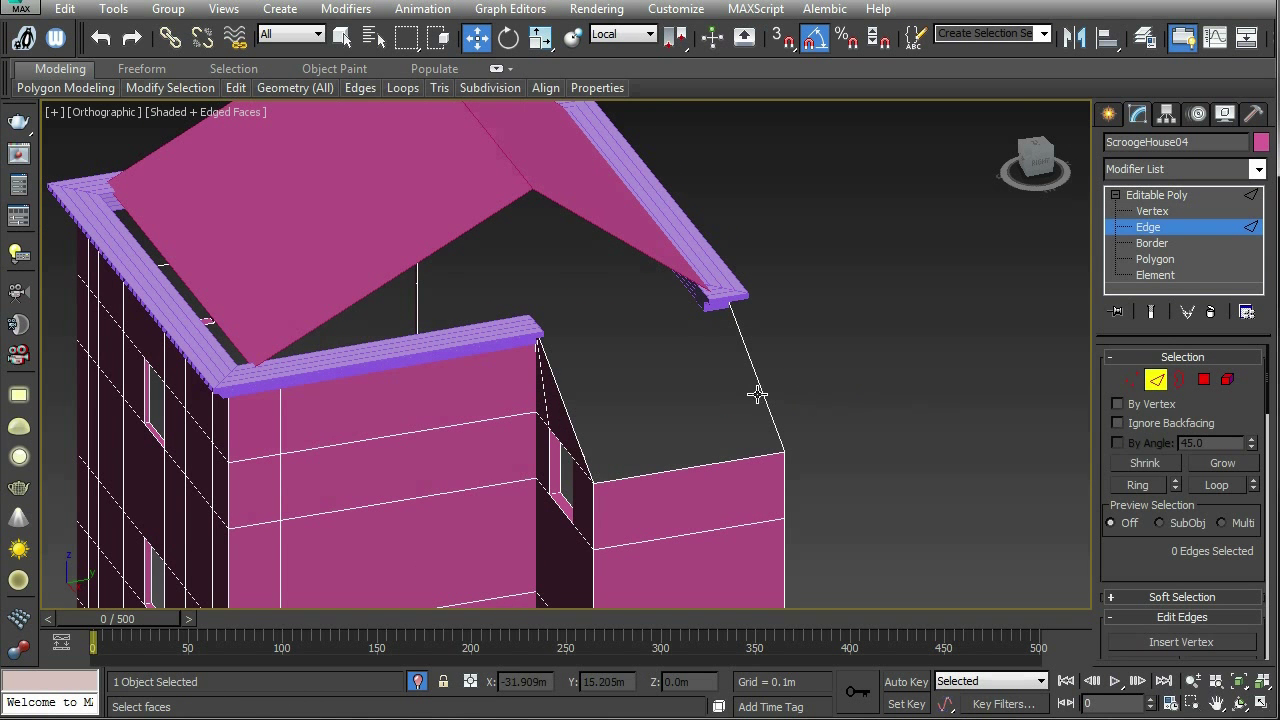
pyautogui.moveTo(860, 375)
pyautogui.keyDown('alt'); pyautogui.mouseDown(button='middle')
pyautogui.moveTo(777, 382)
pyautogui.moveTo(840, 382)
pyautogui.mouseUp(button='middle'); pyautogui.keyUp('alt')
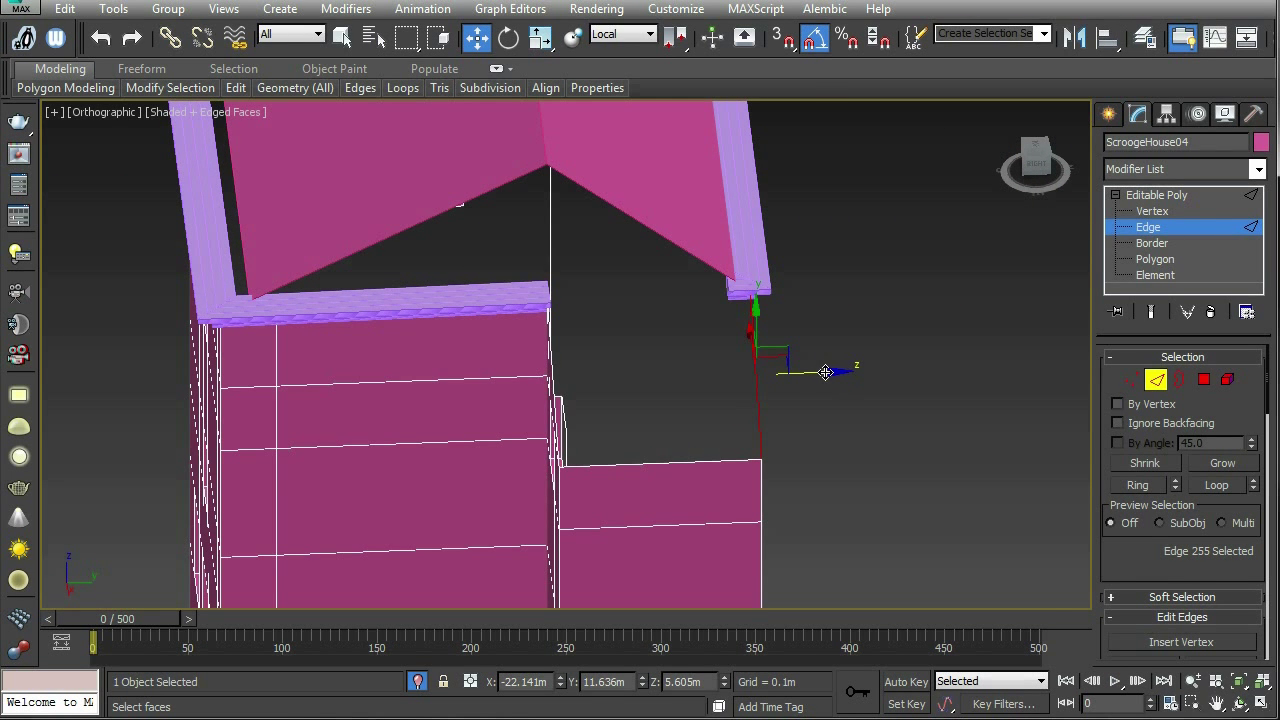
pyautogui.keyDown('shift'); pyautogui.moveTo(826, 373); pyautogui.dragTo(614, 389); pyautogui.keyUp('shift')
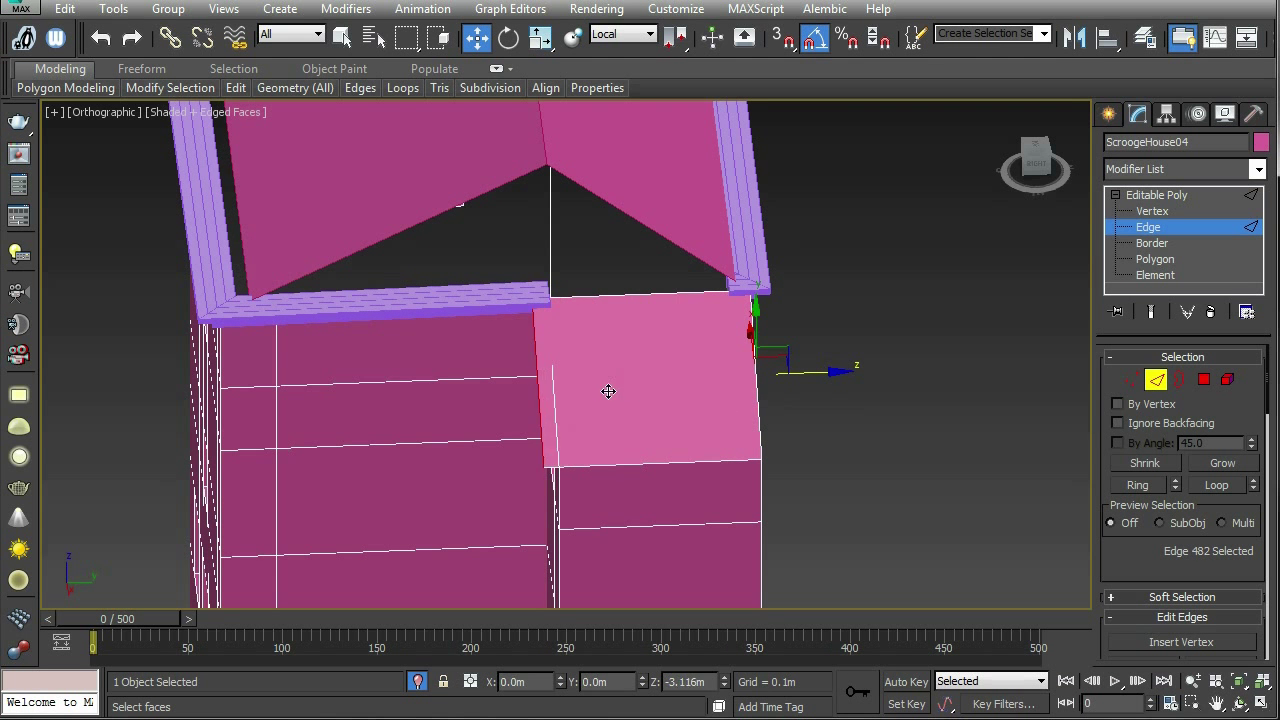
# Step: Detach the new sloped roof polygon of the side extension from the house as the separate object Object039
pyautogui.keyDown('alt'); pyautogui.moveTo(694, 379); pyautogui.dragTo(1174, 387, button='middle'); pyautogui.keyUp('alt')
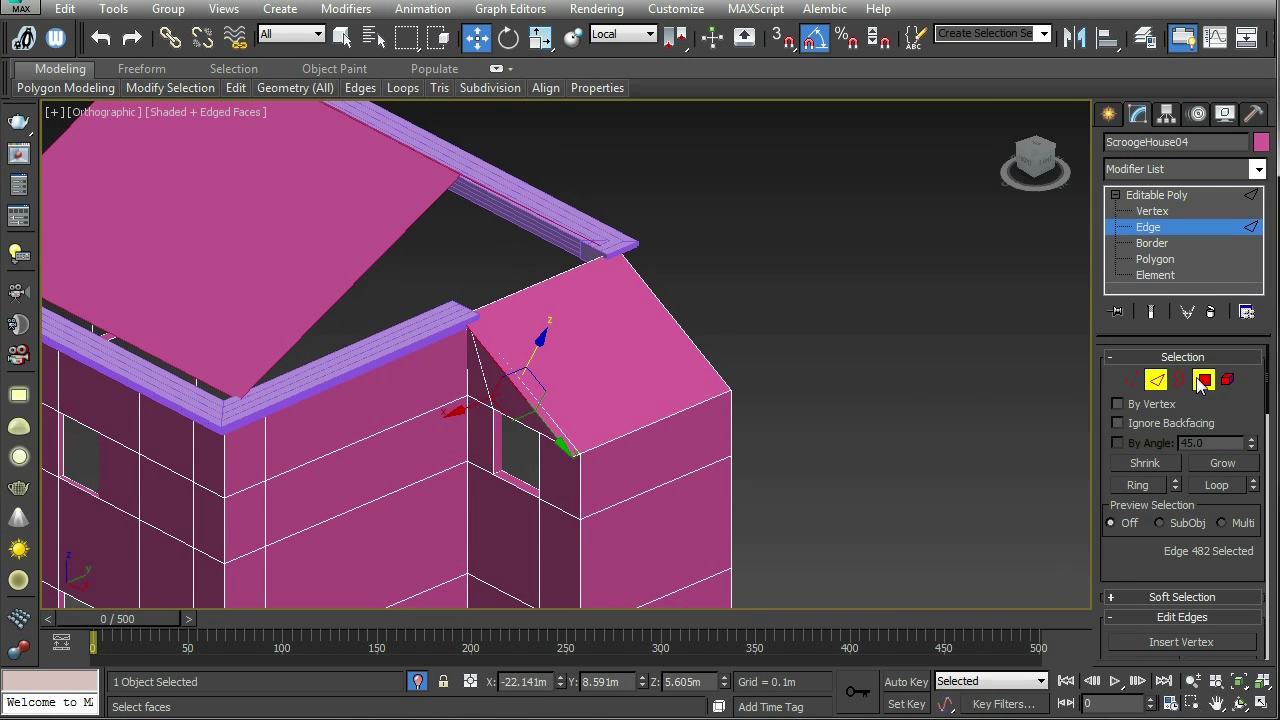
pyautogui.click(1203, 380)
pyautogui.click(688, 375)
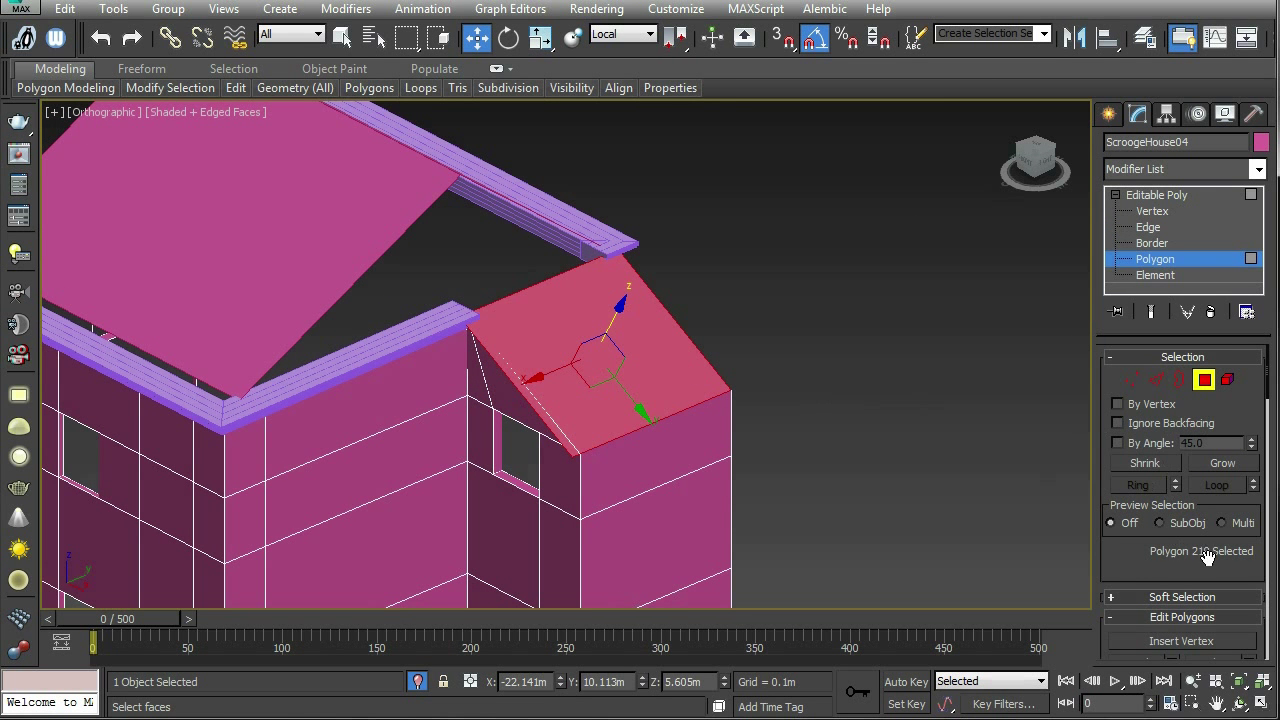
pyautogui.moveTo(1203, 567); pyautogui.dragTo(1220, 150)
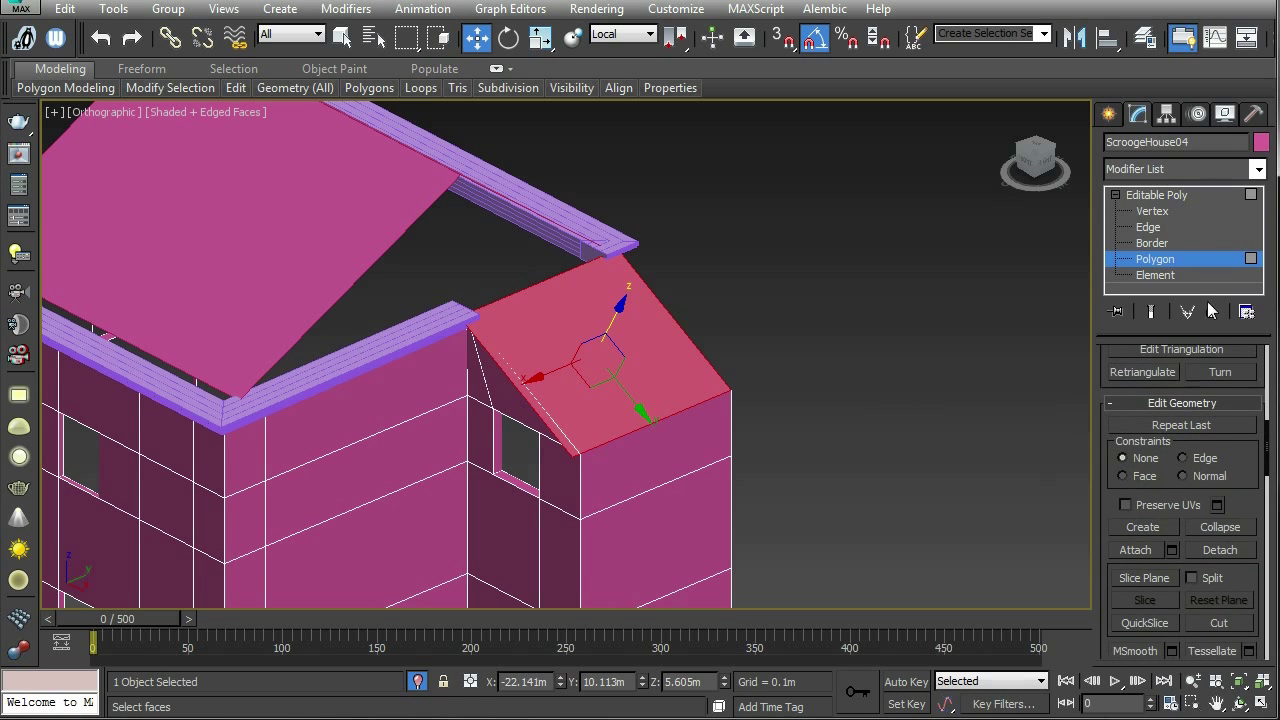
pyautogui.click(1215, 551)
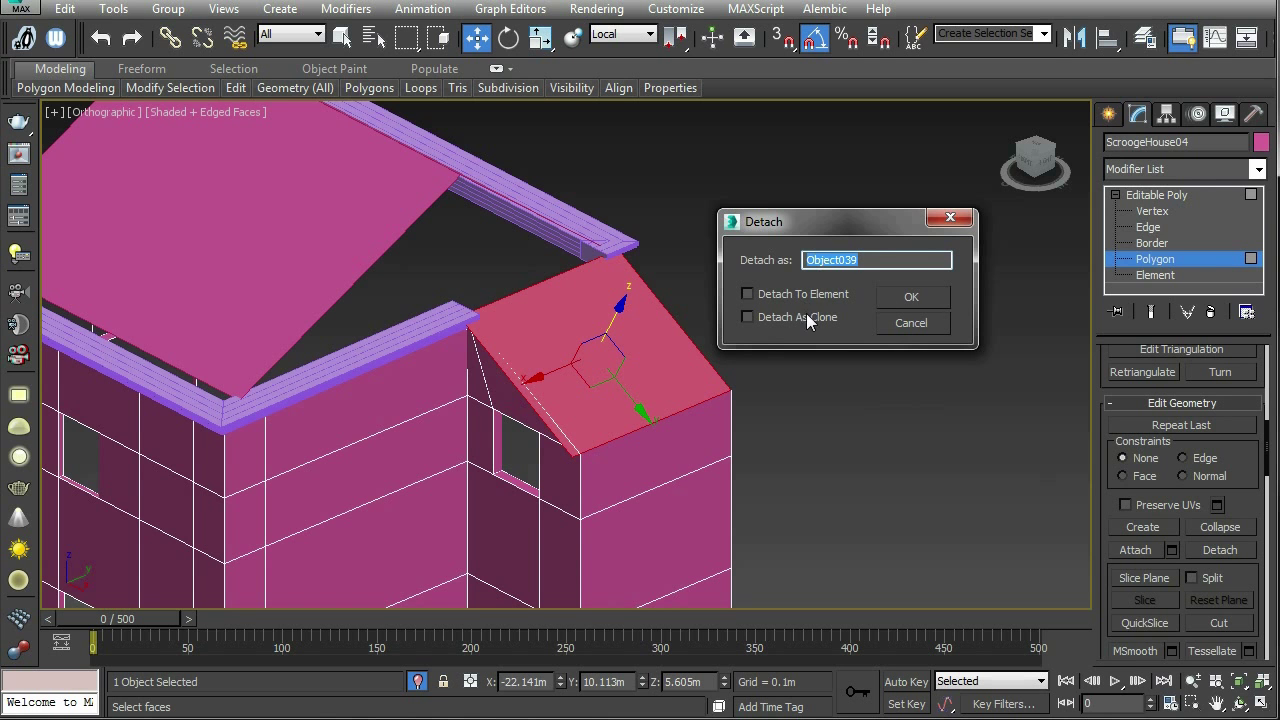
pyautogui.click(900, 298)
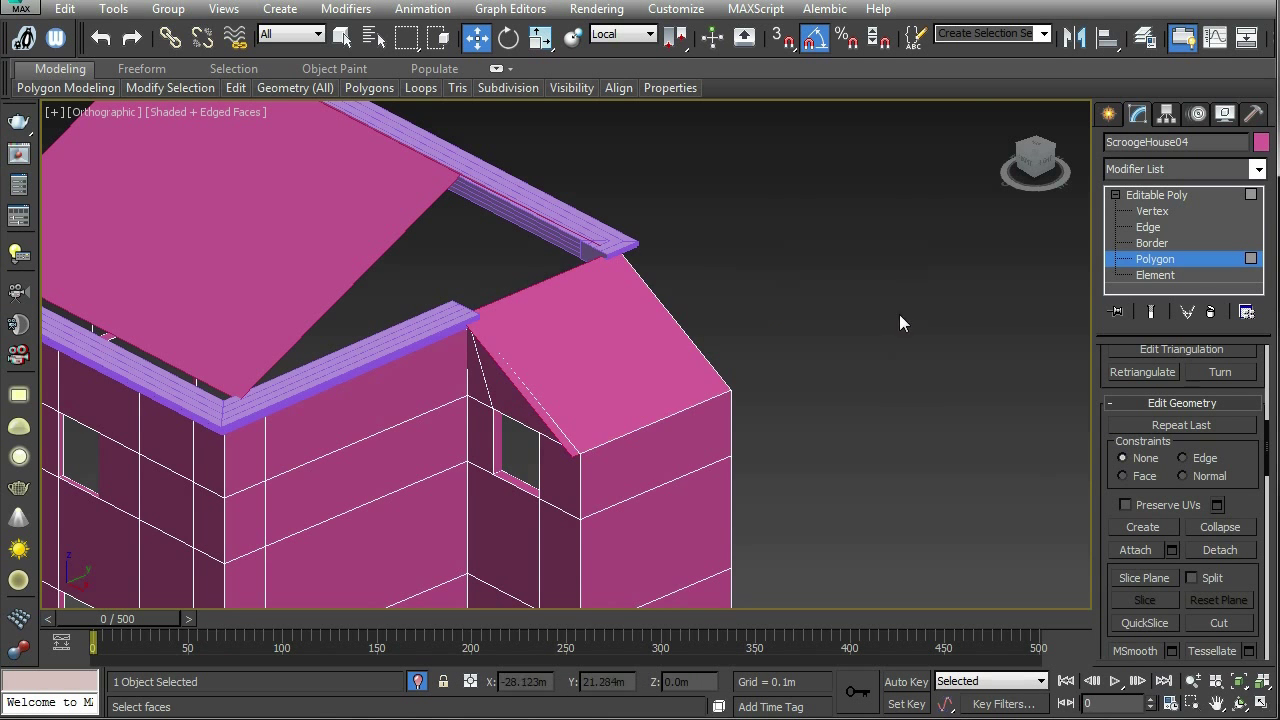
pyautogui.click(1250, 273)
pyautogui.click(992, 337)
# Step: Move the detached roof panel's outer side edge about 0.08 m outward along Y in the View coordinate system
pyautogui.click(651, 376)
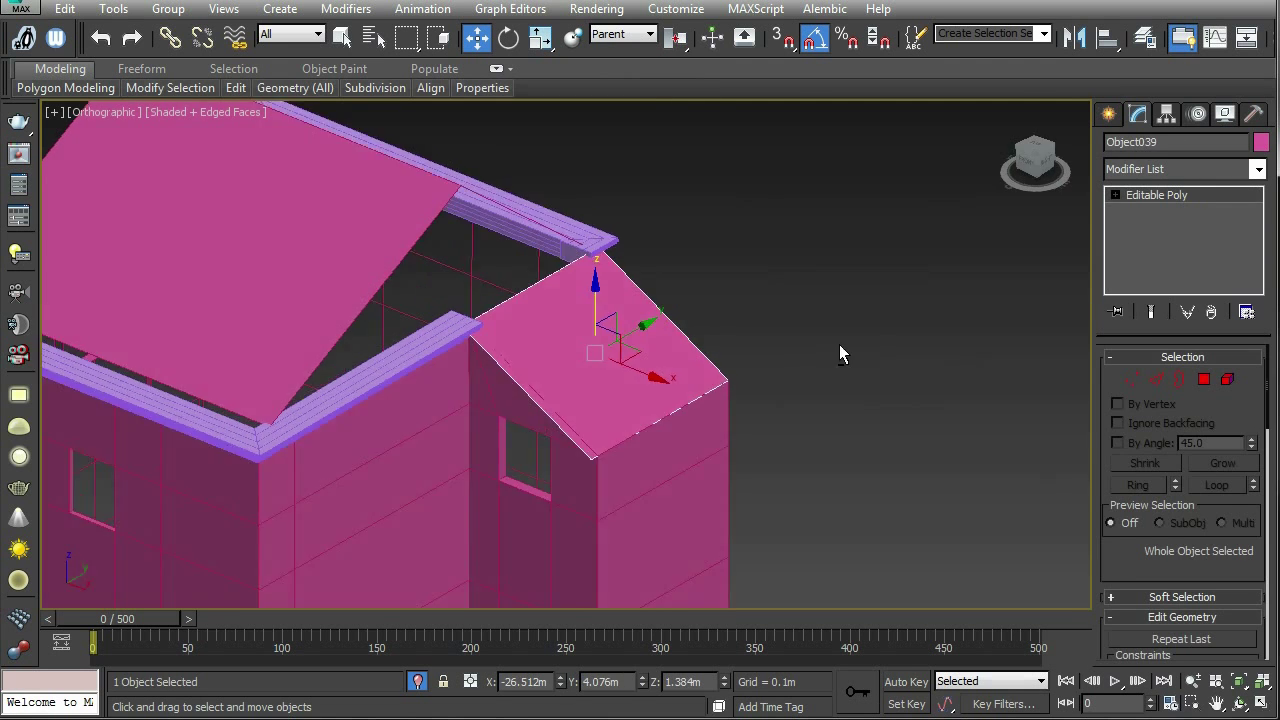
pyautogui.keyDown('alt'); pyautogui.moveTo(839, 354); pyautogui.dragTo(917, 365, button='middle'); pyautogui.keyUp('alt')
pyautogui.click(1155, 378)
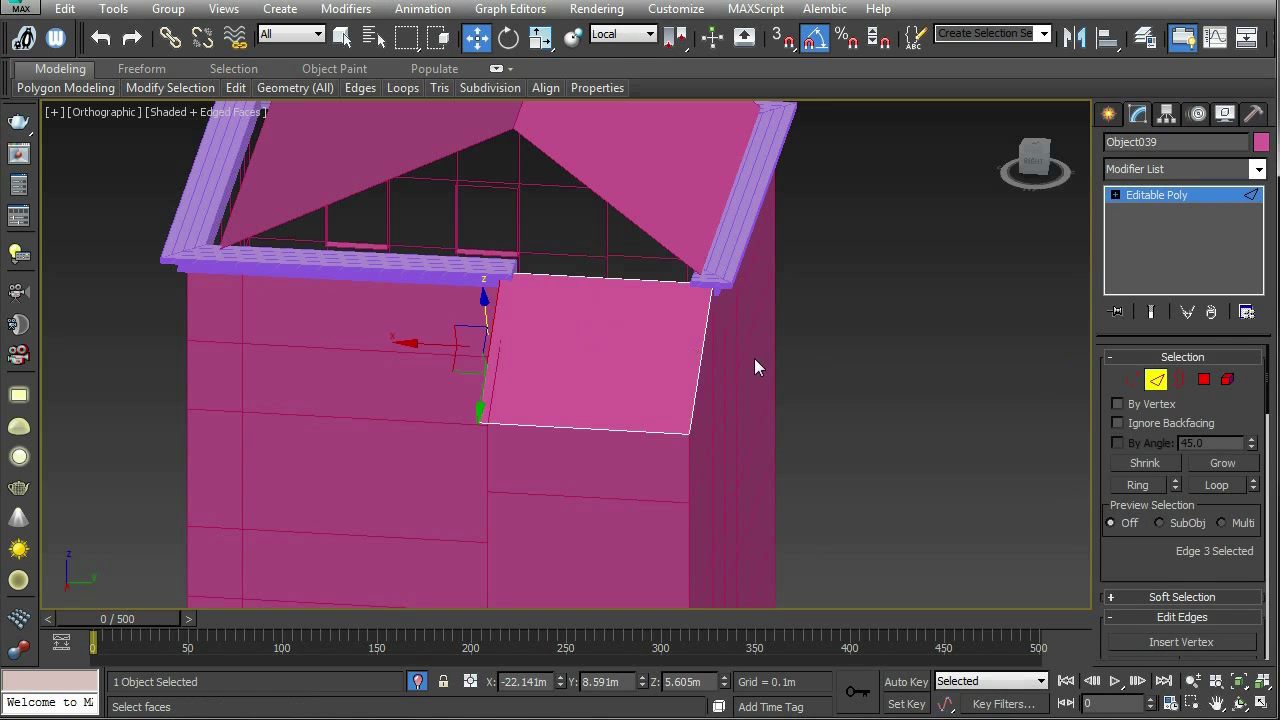
pyautogui.keyDown('alt'); pyautogui.moveTo(754, 358); pyautogui.dragTo(661, 365, button='middle'); pyautogui.keyUp('alt')
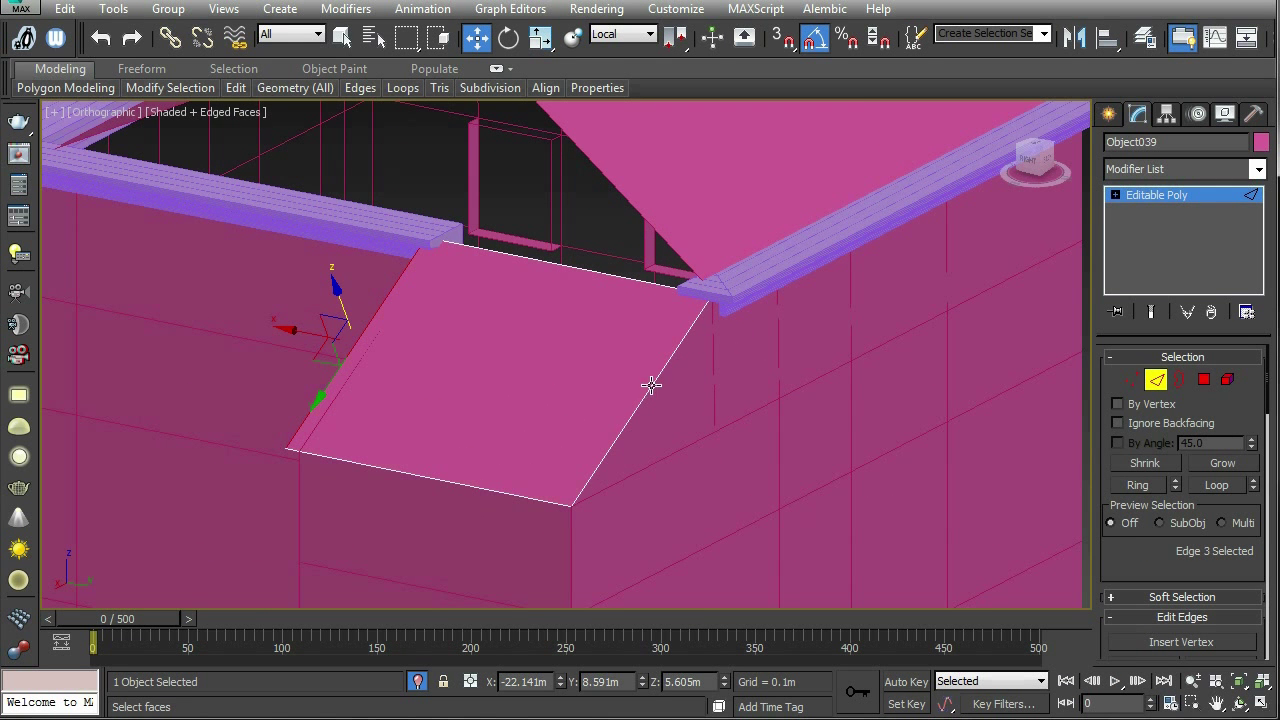
pyautogui.keyDown('alt'); pyautogui.moveTo(650, 391); pyautogui.dragTo(772, 276, button='middle'); pyautogui.keyUp('alt')
pyautogui.click(630, 35)
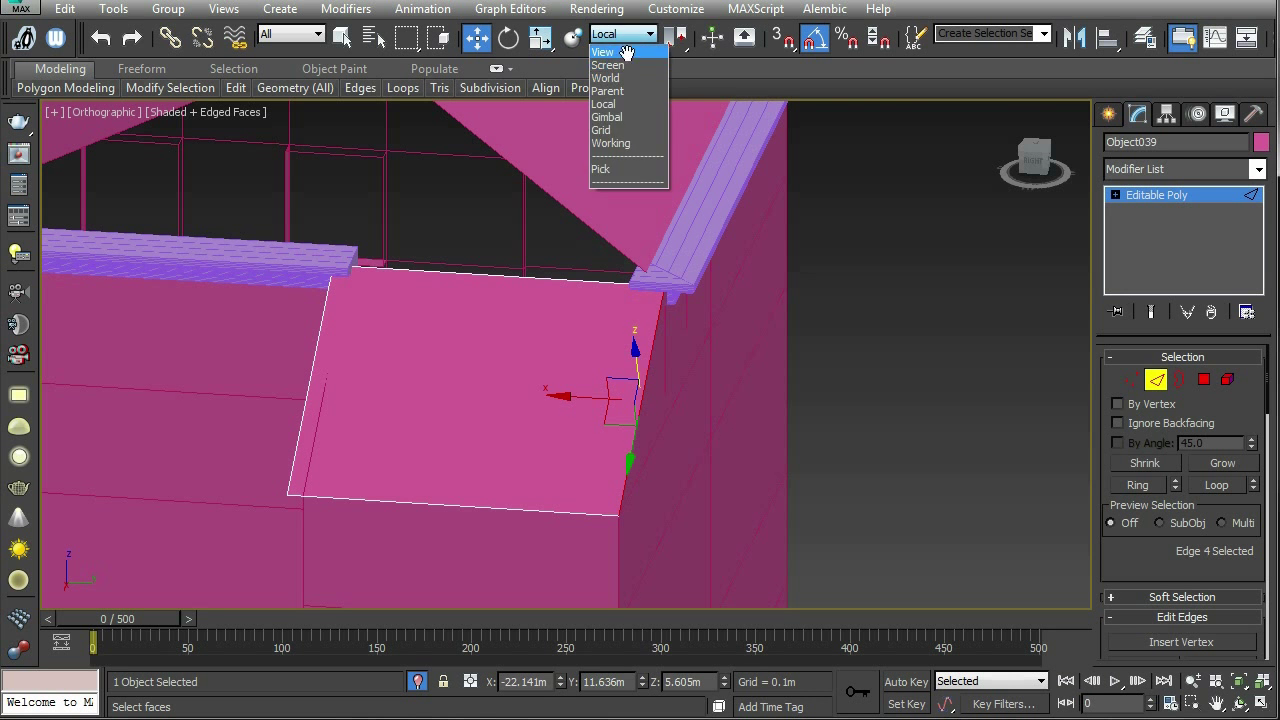
pyautogui.click(626, 52)
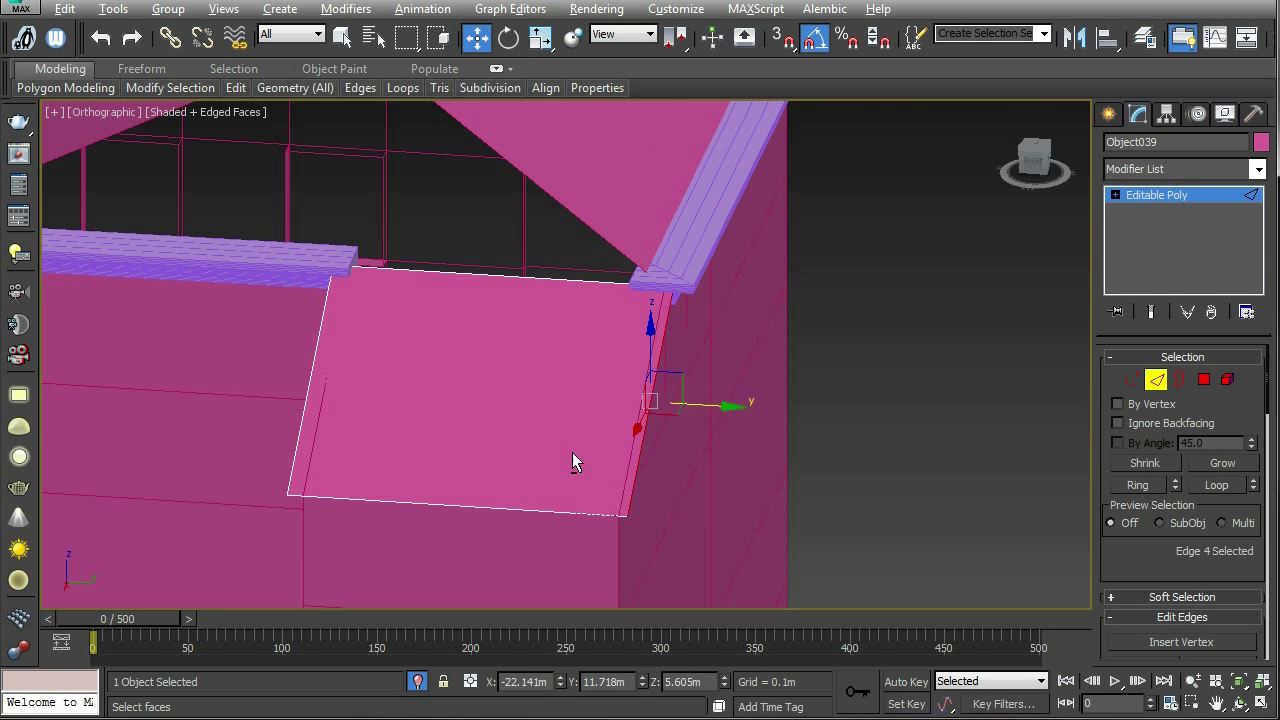
# Step: In the front view, move the roof panel's lower vertices about 0.085 m outward and its upper vertices about 0.02 m up
pyautogui.keyDown('alt'); pyautogui.moveTo(572, 452); pyautogui.dragTo(790, 410, button='middle'); pyautogui.keyUp('alt')
pyautogui.click(1030, 162)
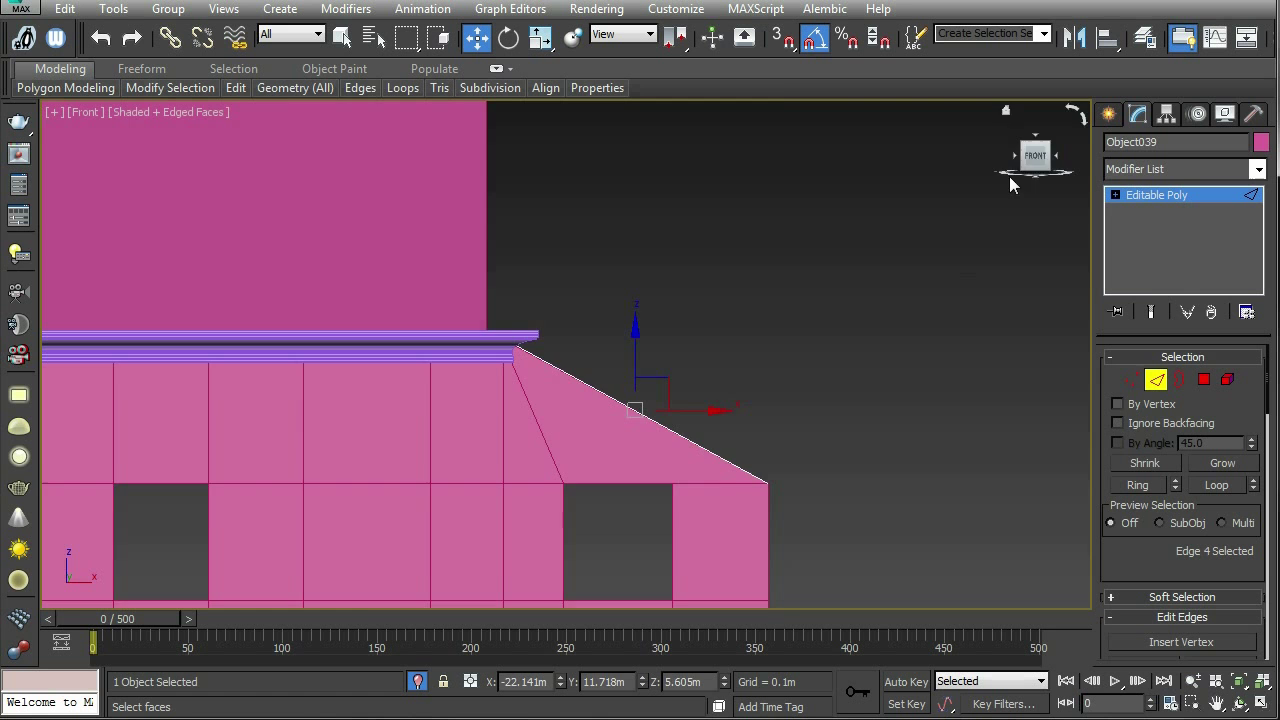
pyautogui.scroll(4, 890, 295)
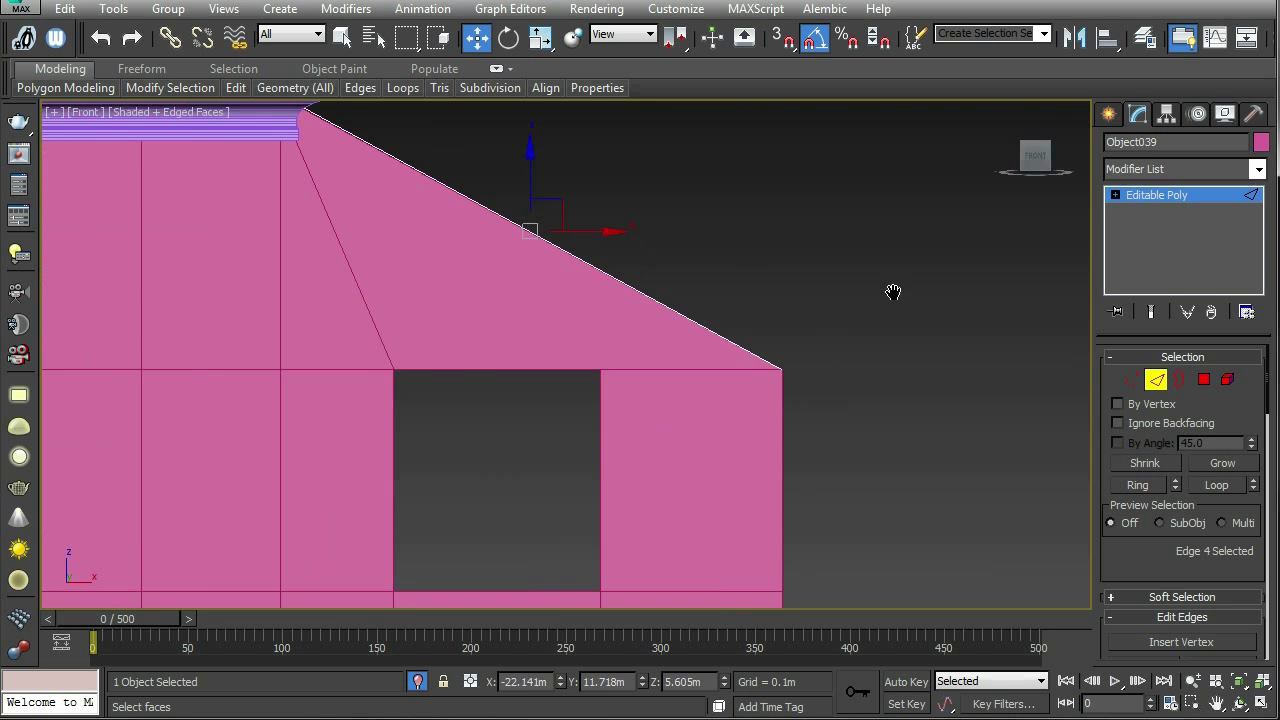
pyautogui.click(1131, 379)
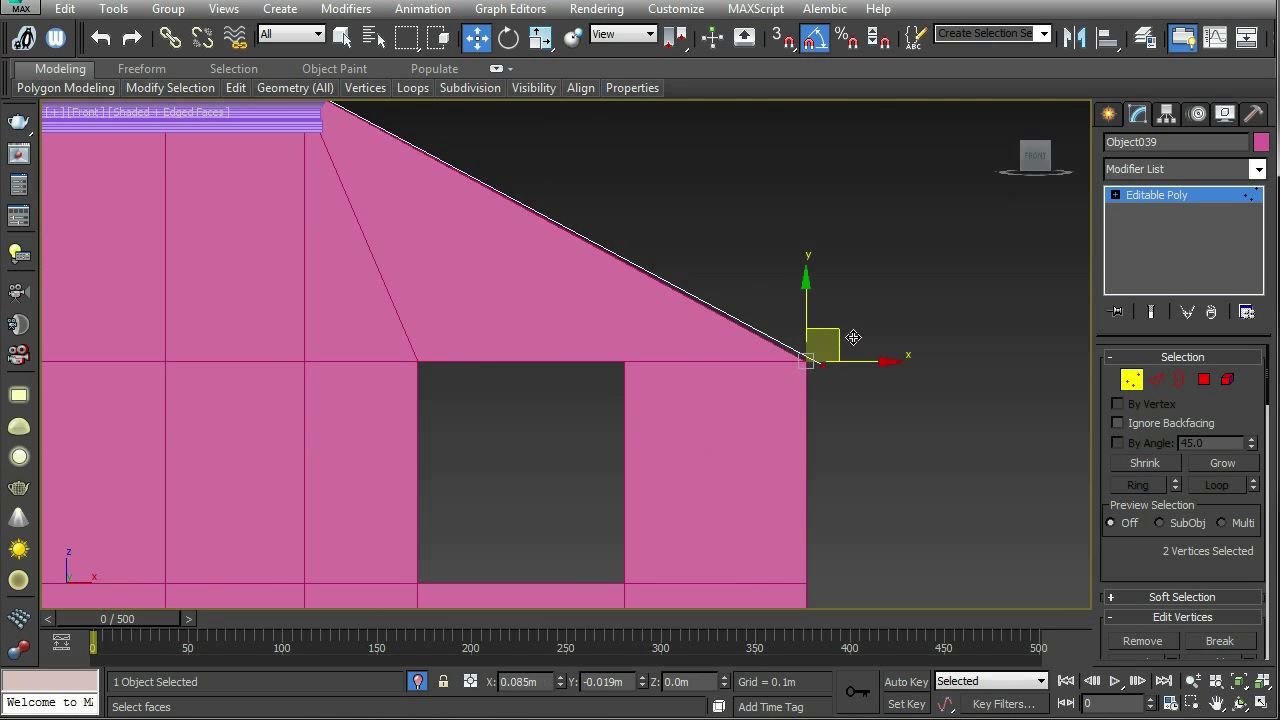
pyautogui.moveTo(854, 340); pyautogui.dragTo(854, 340)
pyautogui.moveTo(866, 272); pyautogui.dragTo(980, 532, button='middle')
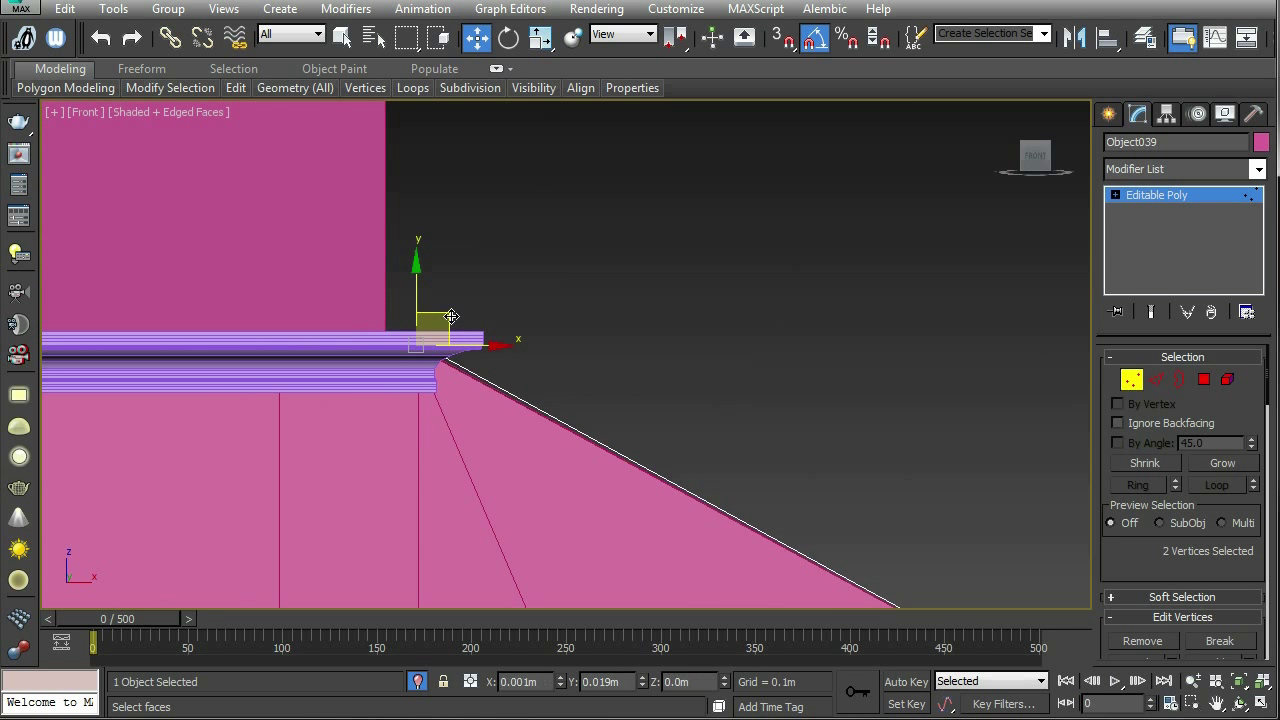
pyautogui.keyDown('alt'); pyautogui.moveTo(449, 313); pyautogui.dragTo(481, 320, button='middle'); pyautogui.keyUp('alt')
pyautogui.scroll(-5, 470, 360)
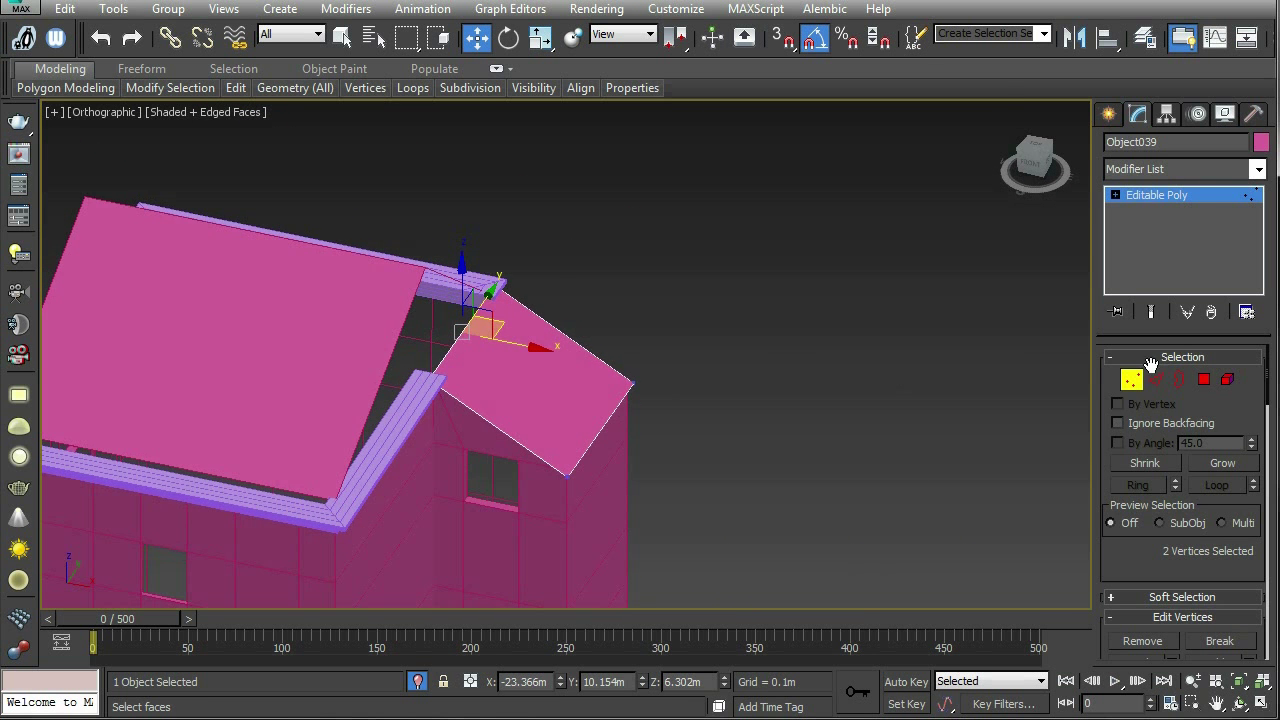
pyautogui.click(1131, 379)
# Step: Apply a Shell modifier to the side extension's detached roof panel
pyautogui.keyDown('alt'); pyautogui.moveTo(862, 385); pyautogui.dragTo(816, 343, button='middle'); pyautogui.keyUp('alt')
pyautogui.scroll(3, 680, 360)
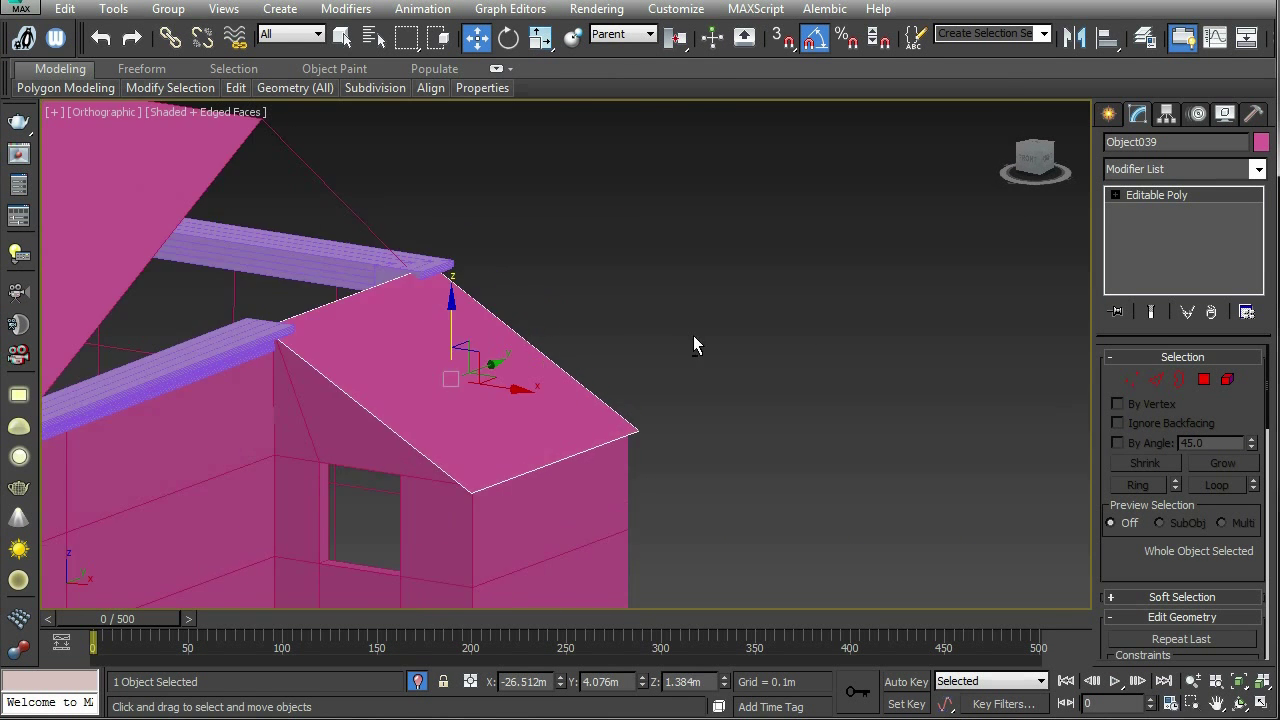
pyautogui.moveTo(693, 335)
pyautogui.keyDown('alt'); pyautogui.mouseDown(button='middle')
pyautogui.moveTo(717, 326)
pyautogui.moveTo(694, 343)
pyautogui.moveTo(705, 357)
pyautogui.mouseUp(button='middle'); pyautogui.keyUp('alt')
pyautogui.click(705, 357)
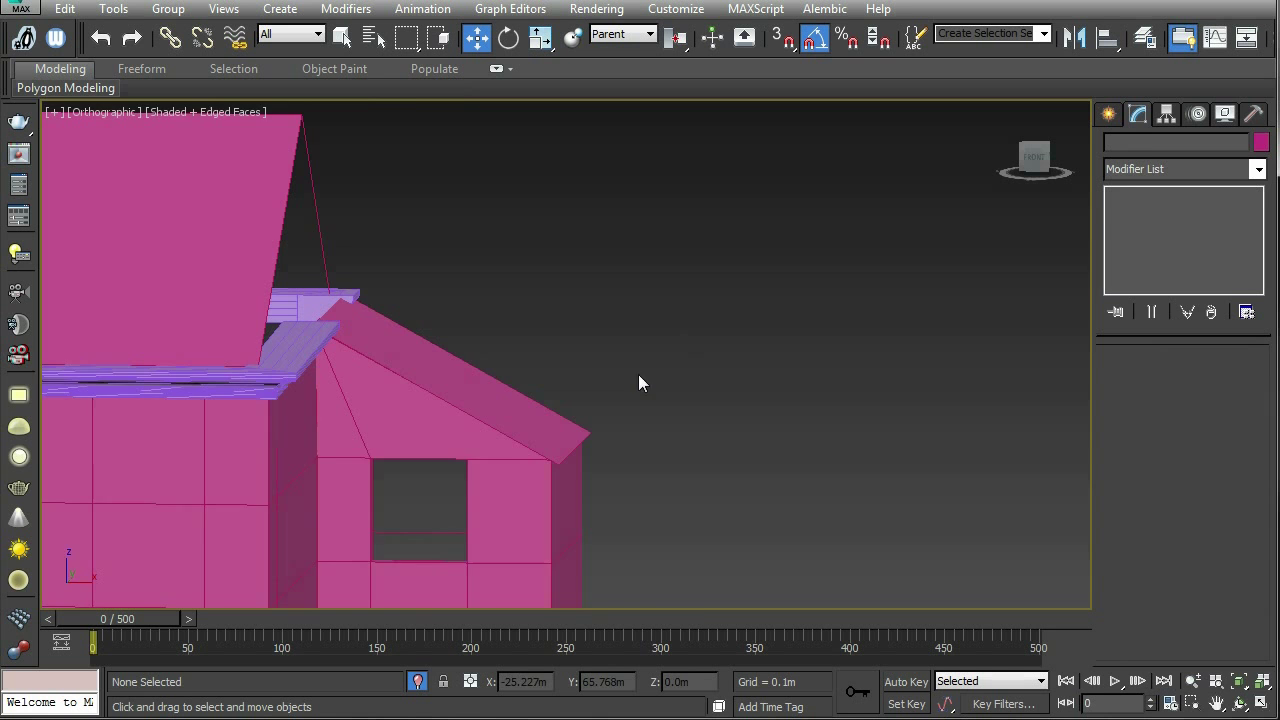
pyautogui.keyDown('alt'); pyautogui.moveTo(637, 378); pyautogui.dragTo(724, 369, button='middle'); pyautogui.keyUp('alt')
pyautogui.click(638, 391)
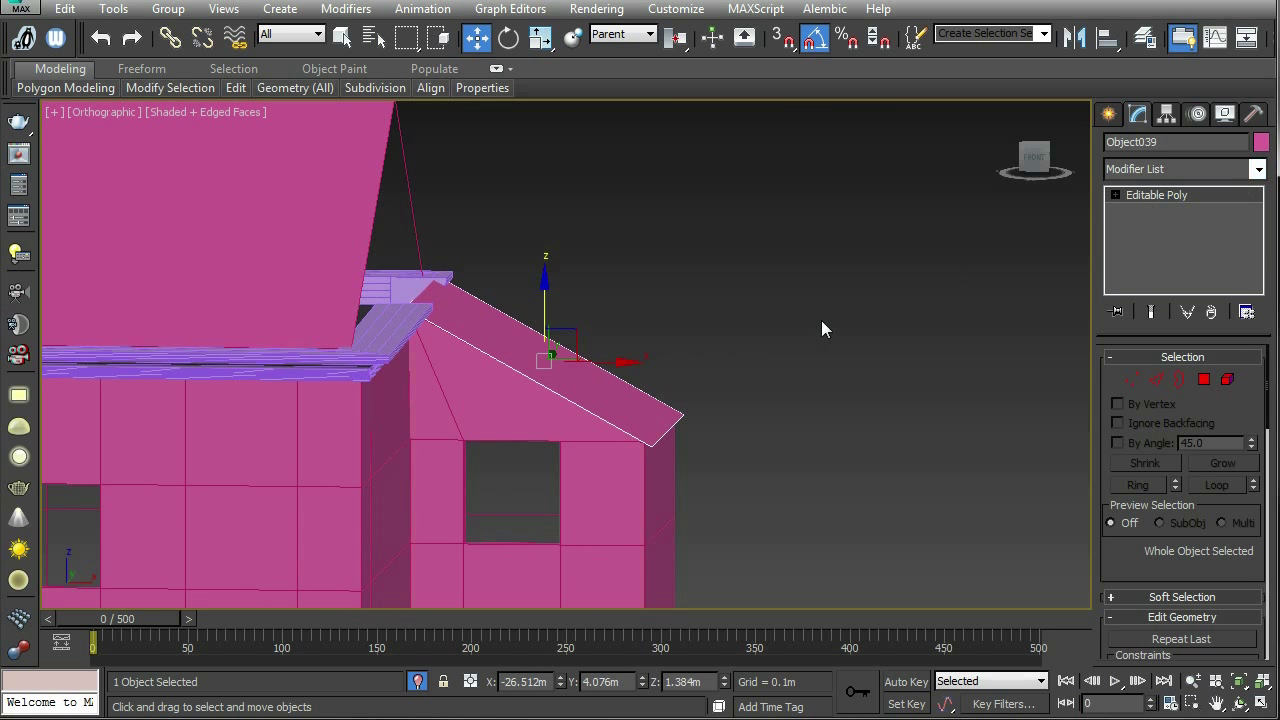
pyautogui.write('x')
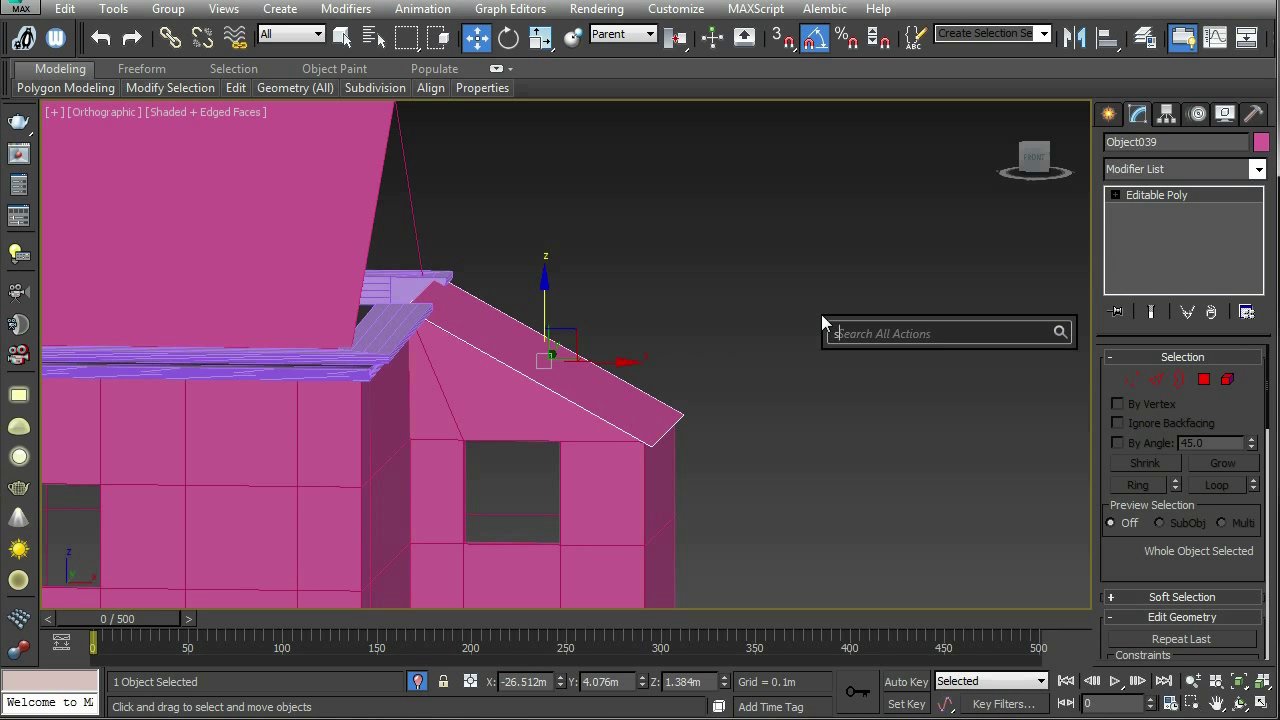
pyautogui.write('she')
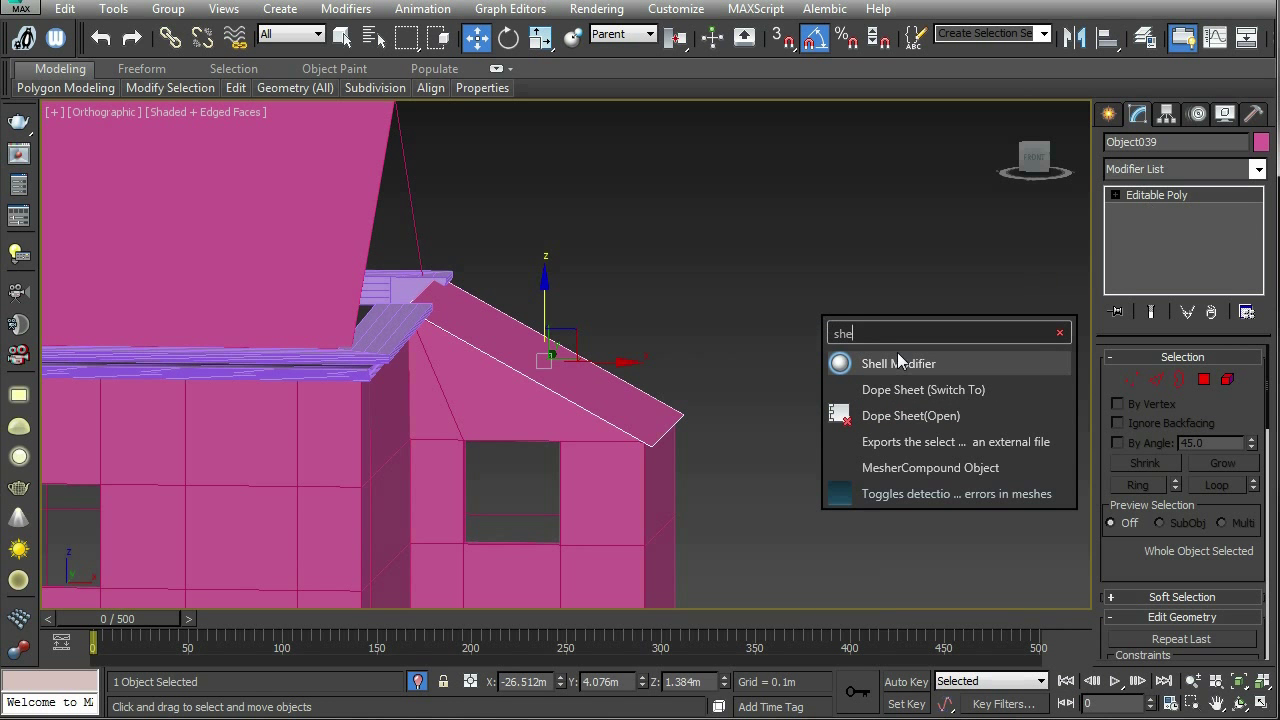
pyautogui.click(899, 363)
# Step: Set the roof panel's Shell outer amount to 0.05 m
pyautogui.keyDown('alt'); pyautogui.moveTo(869, 292); pyautogui.dragTo(830, 302, button='middle'); pyautogui.keyUp('alt')
pyautogui.moveTo(951, 271); pyautogui.dragTo(1072, 242, button='middle')
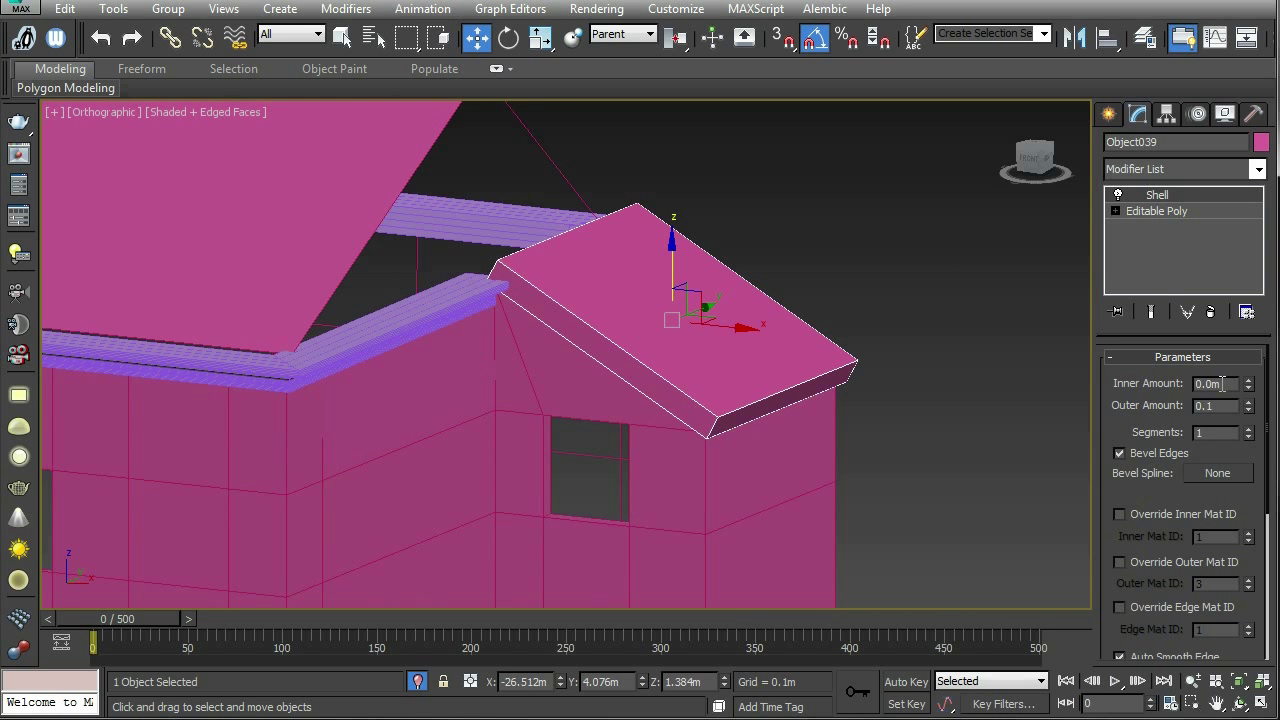
pyautogui.press('Return')
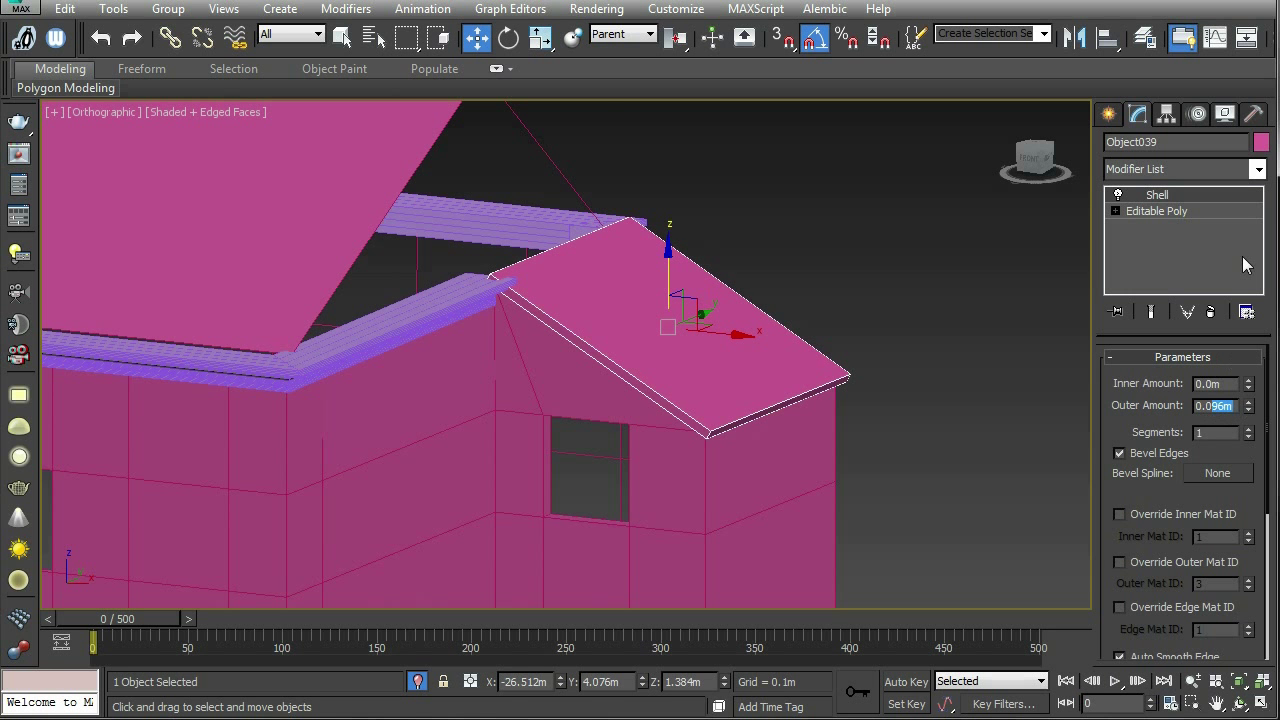
pyautogui.write('5')
pyautogui.press('Return')
# Step: Select the cornice loft and examine in the front view how its end meets the side extension's roof panel
pyautogui.keyDown('alt'); pyautogui.moveTo(862, 290); pyautogui.dragTo(660, 385, button='middle'); pyautogui.keyUp('alt')
pyautogui.click(683, 390)
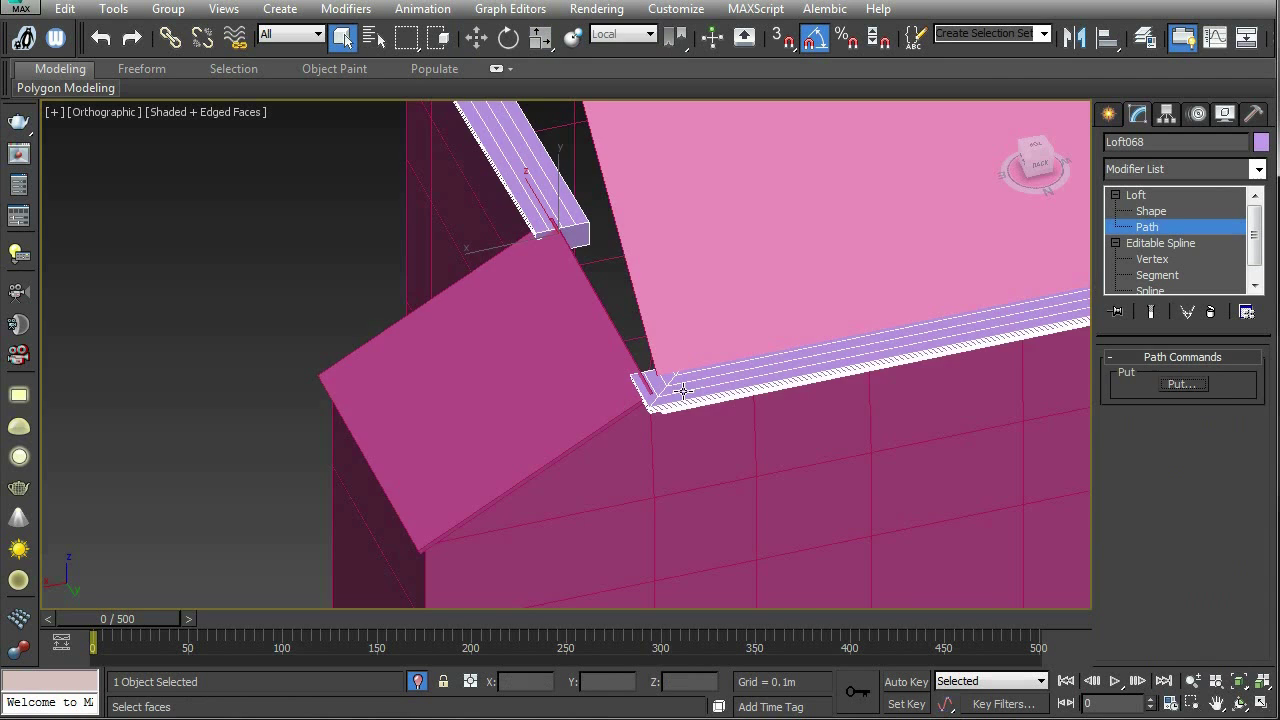
pyautogui.keyDown('alt'); pyautogui.moveTo(738, 378); pyautogui.dragTo(1015, 204, button='middle'); pyautogui.keyUp('alt')
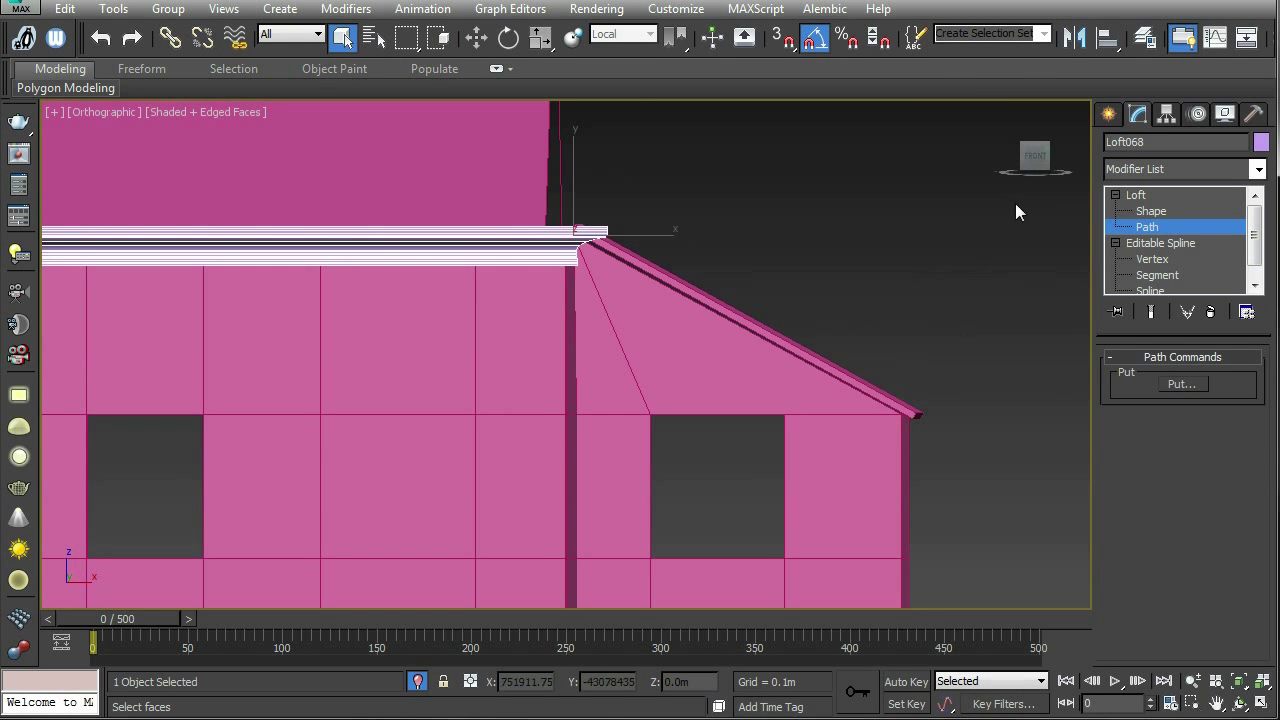
pyautogui.click(1033, 158)
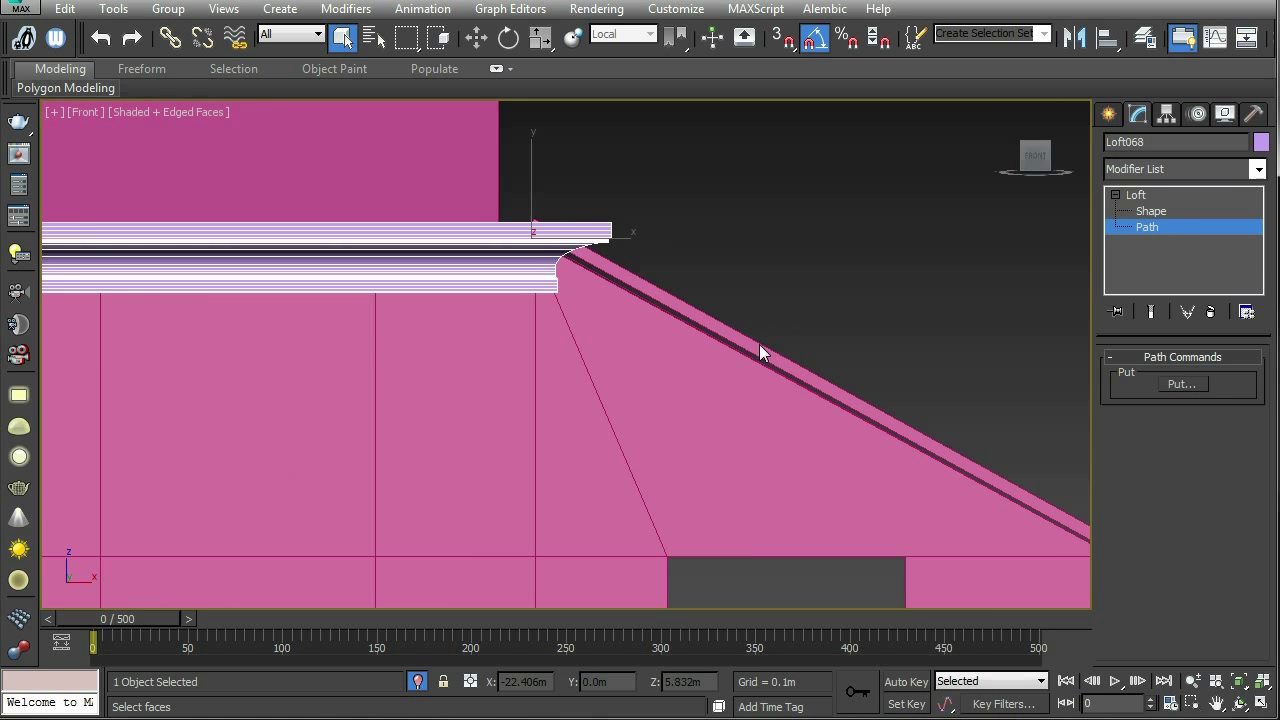
pyautogui.click(1201, 194)
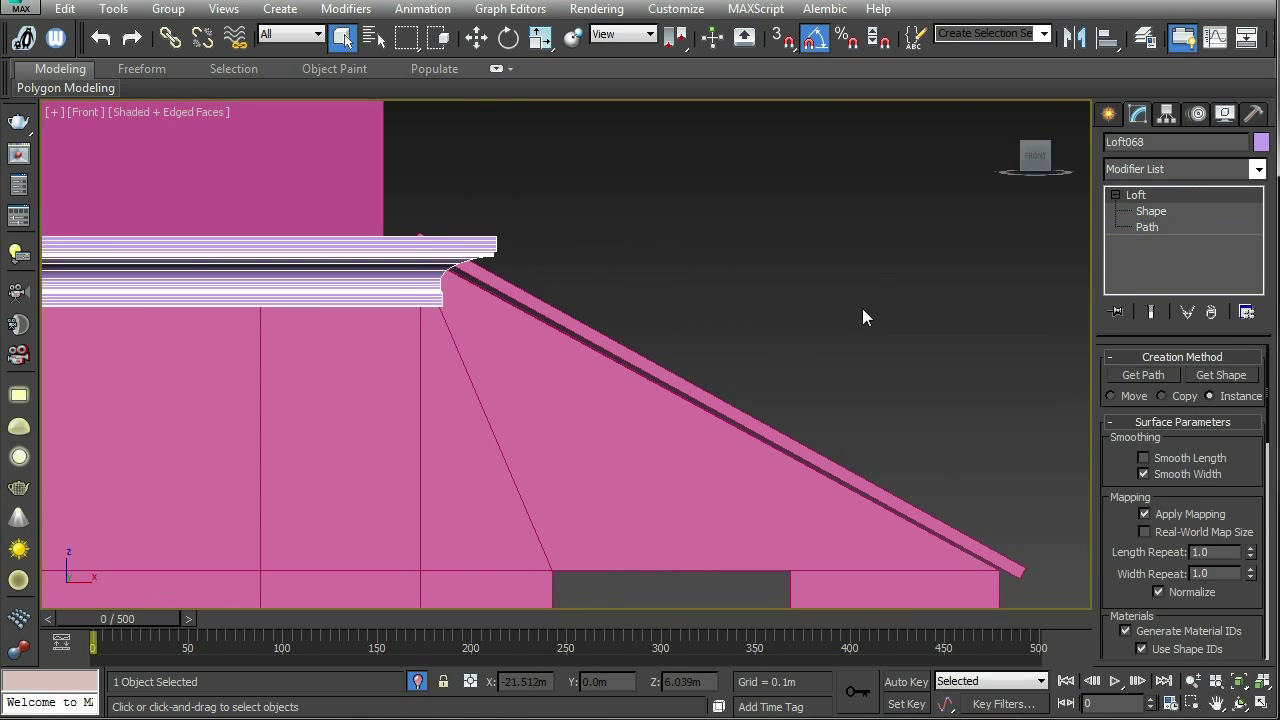
# Step: Select the side extension's roof panel and edit its Editable Poly vertices with the Shell result displayed
pyautogui.click(862, 308)
pyautogui.click(689, 376)
pyautogui.moveTo(857, 306); pyautogui.dragTo(910, 245, button='middle')
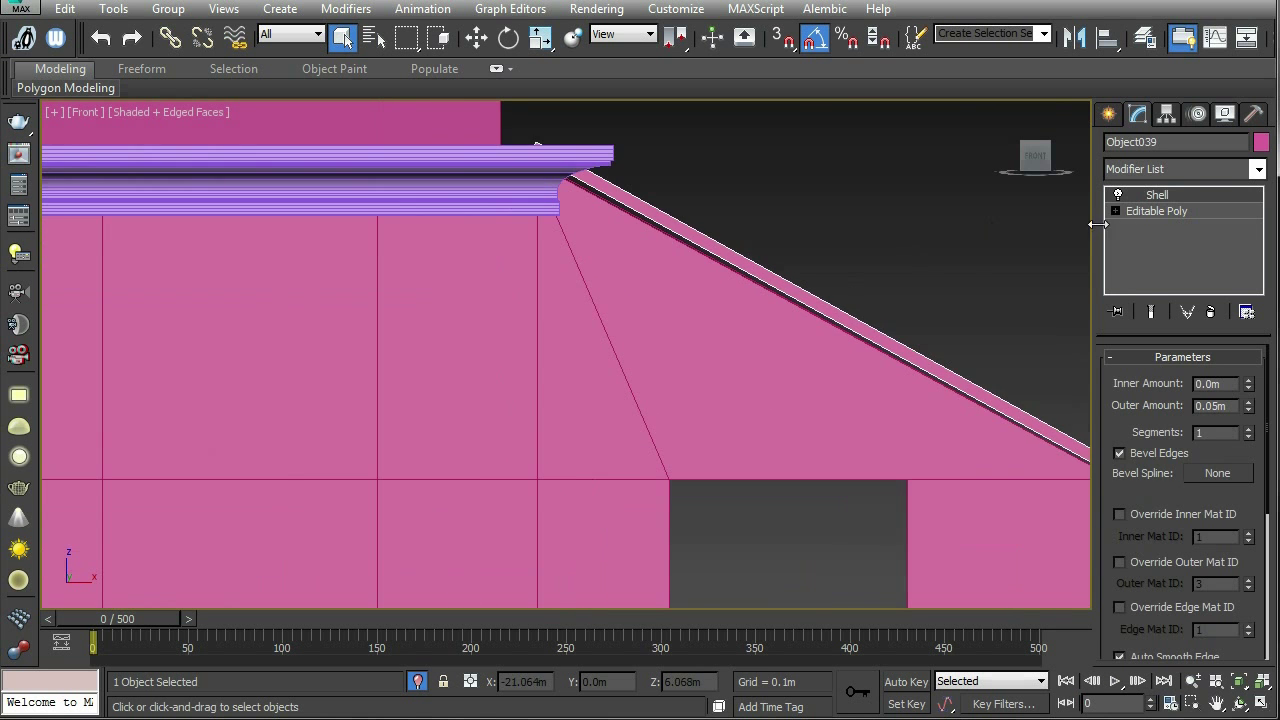
pyautogui.scroll(6, 800, 285)
pyautogui.scroll(-5, 766, 371)
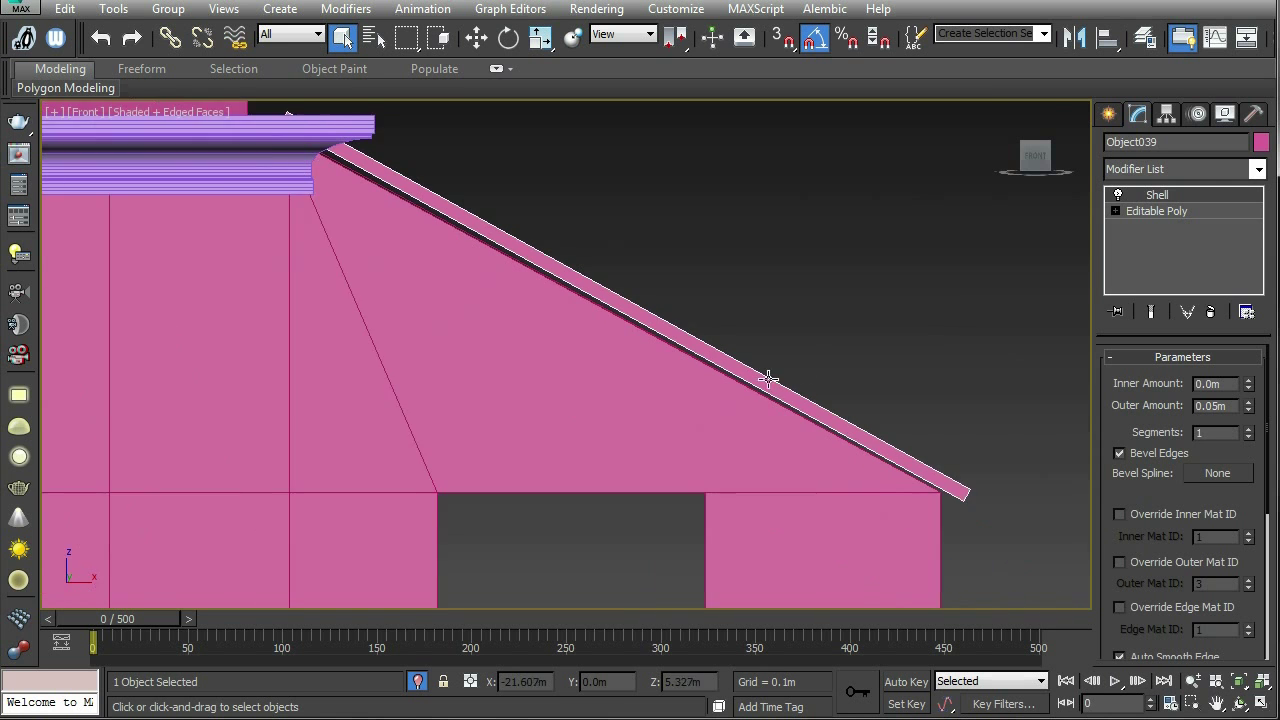
pyautogui.click(1115, 211)
pyautogui.click(1145, 227)
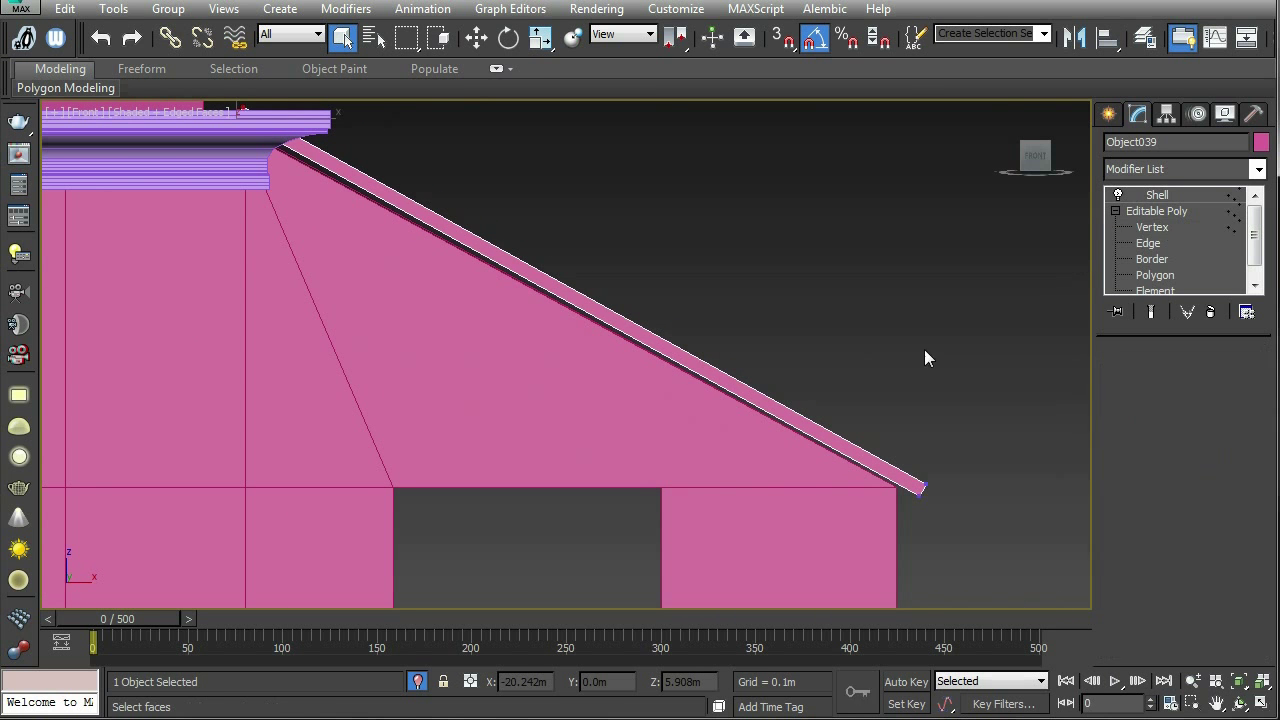
pyautogui.moveTo(959, 380); pyautogui.dragTo(826, 295, button='middle')
pyautogui.scroll(3, 819, 342)
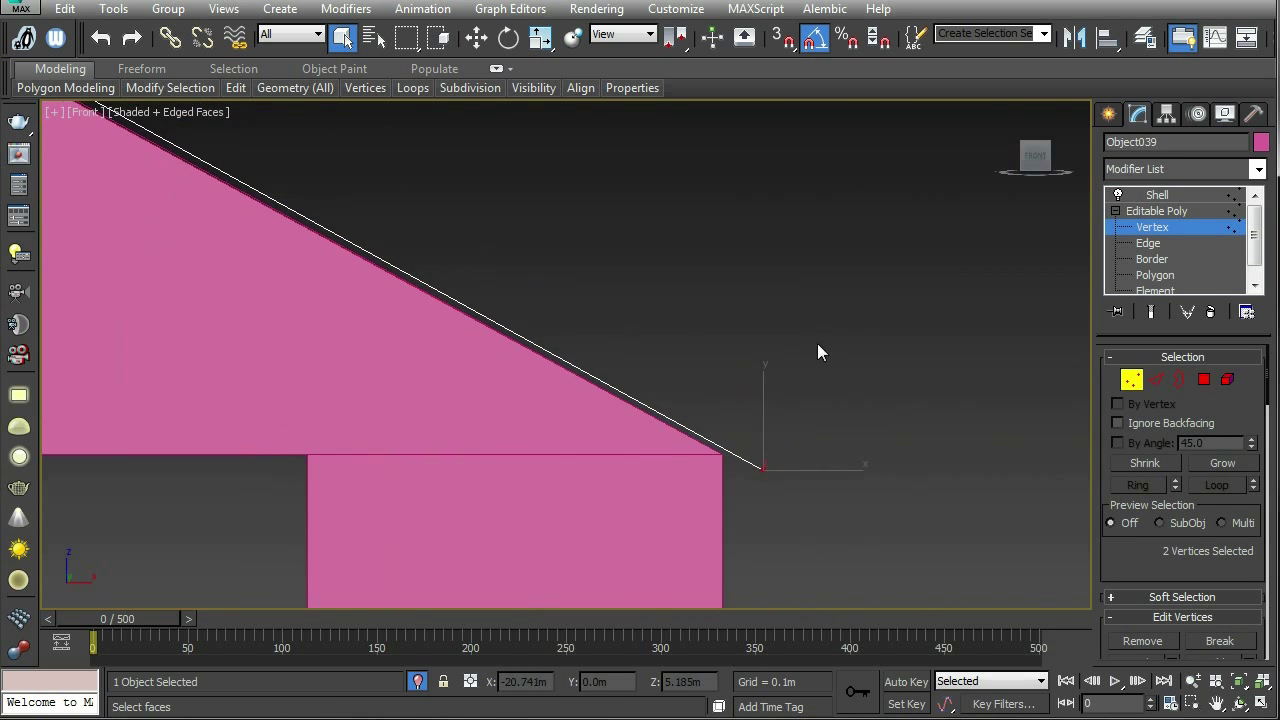
pyautogui.moveTo(814, 372); pyautogui.dragTo(859, 291, button='middle')
pyautogui.click(1151, 312)
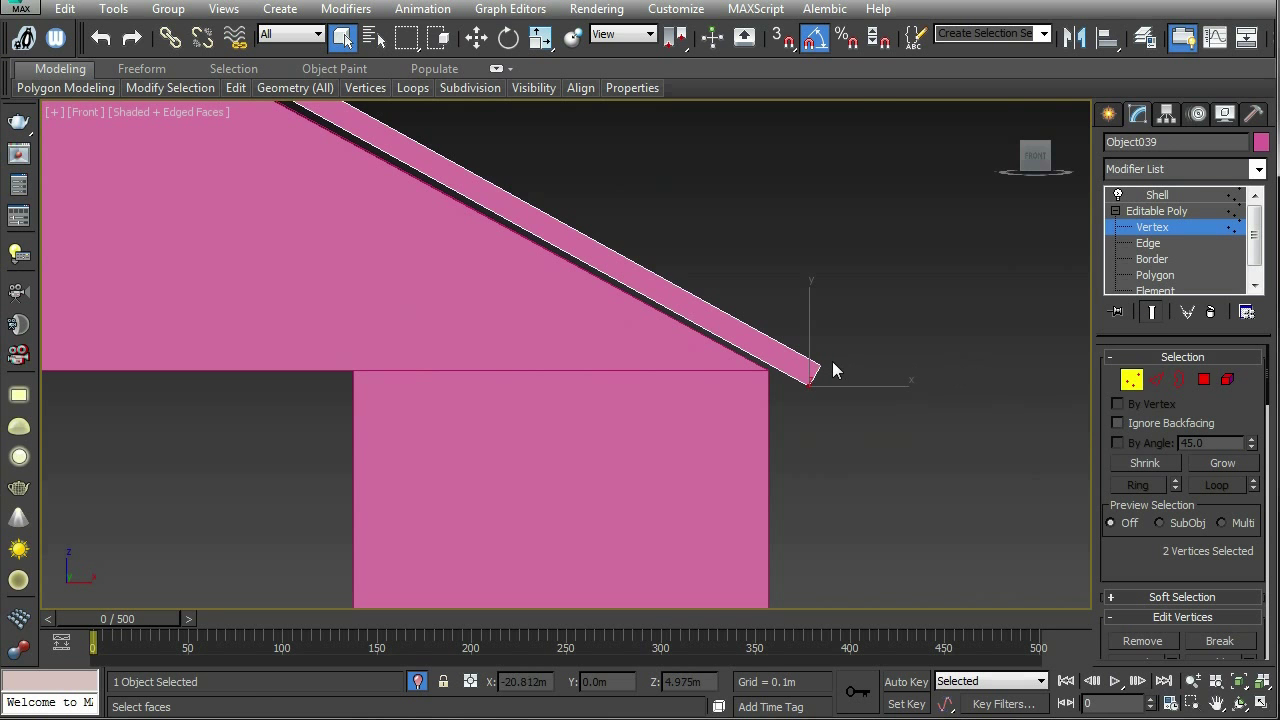
# Step: Set the move reference coordinates to View and move the roof panel's lower vertices slightly down in the front view
pyautogui.press('w')
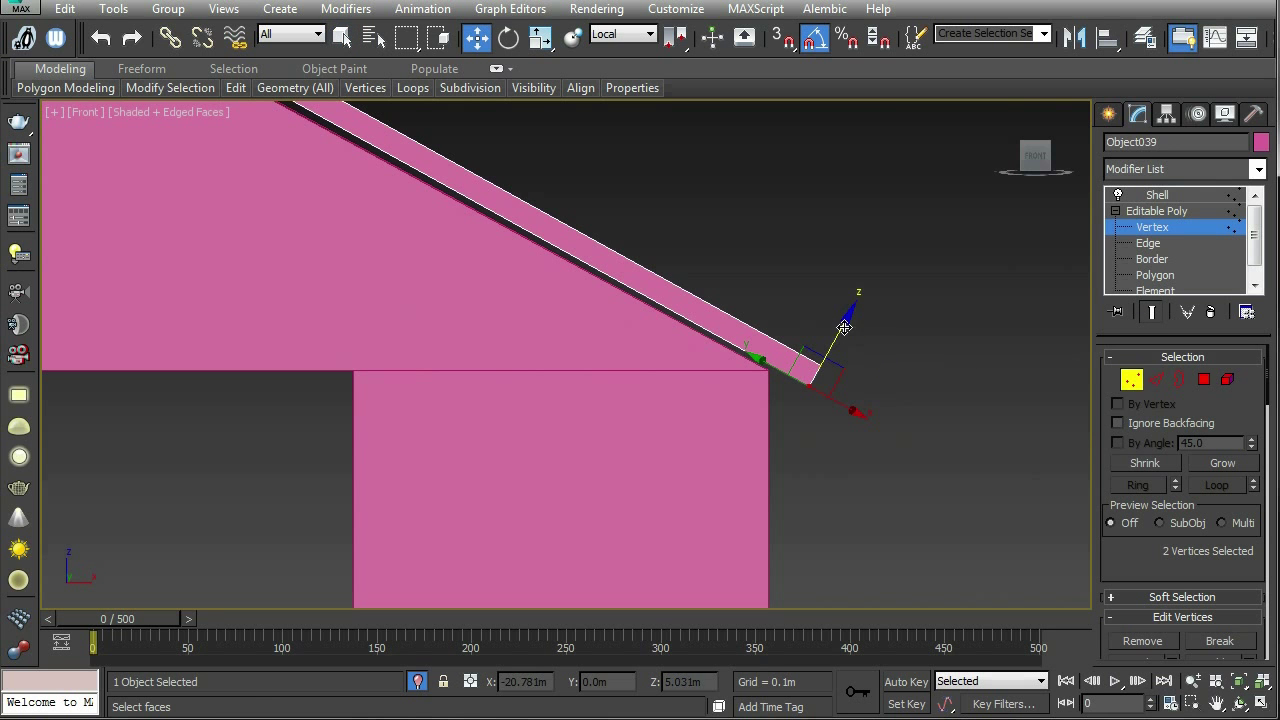
pyautogui.click(622, 34)
pyautogui.click(625, 51)
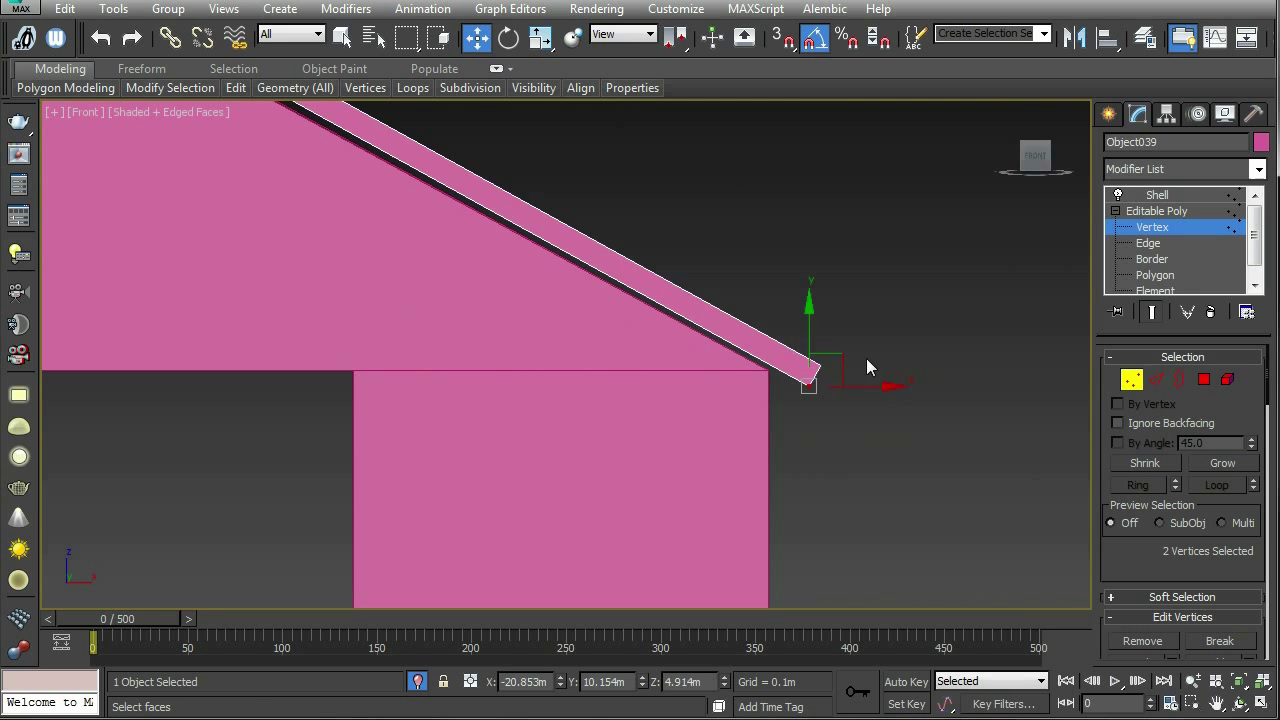
pyautogui.moveTo(812, 337); pyautogui.dragTo(809, 349)
# Step: Move the roof panel's upper vertices about 0.17 m toward the main house and 0.035 m up, and finish vertex editing
pyautogui.moveTo(718, 280); pyautogui.dragTo(958, 515, button='middle')
pyautogui.scroll(-5, 865, 455)
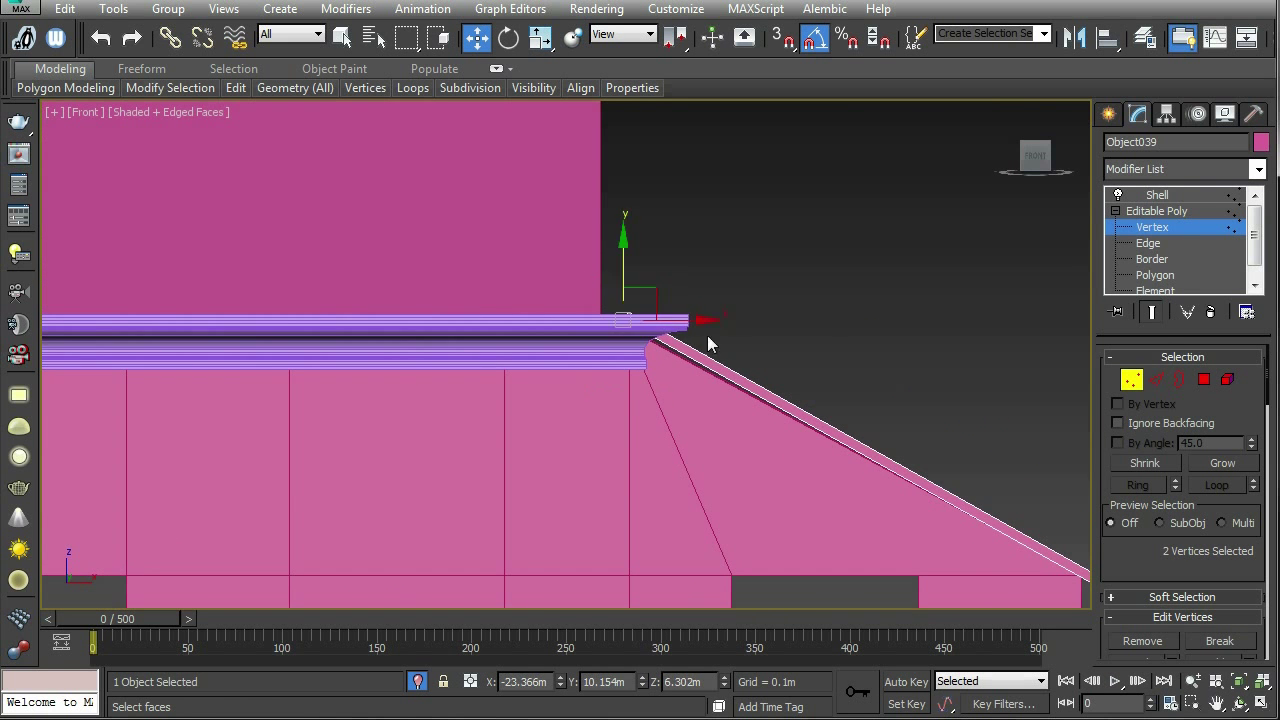
pyautogui.scroll(3, 680, 300)
pyautogui.moveTo(602, 309); pyautogui.dragTo(555, 298)
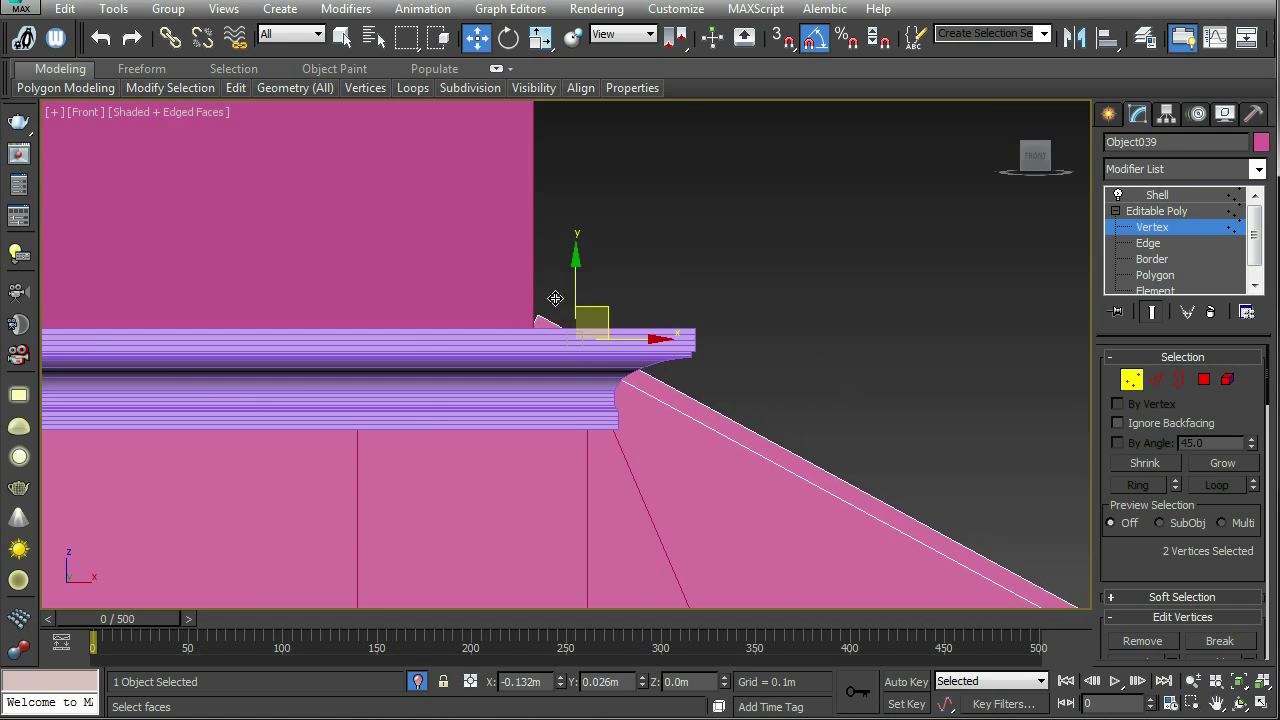
pyautogui.keyDown('alt'); pyautogui.moveTo(544, 296); pyautogui.dragTo(405, 325, button='middle'); pyautogui.keyUp('alt')
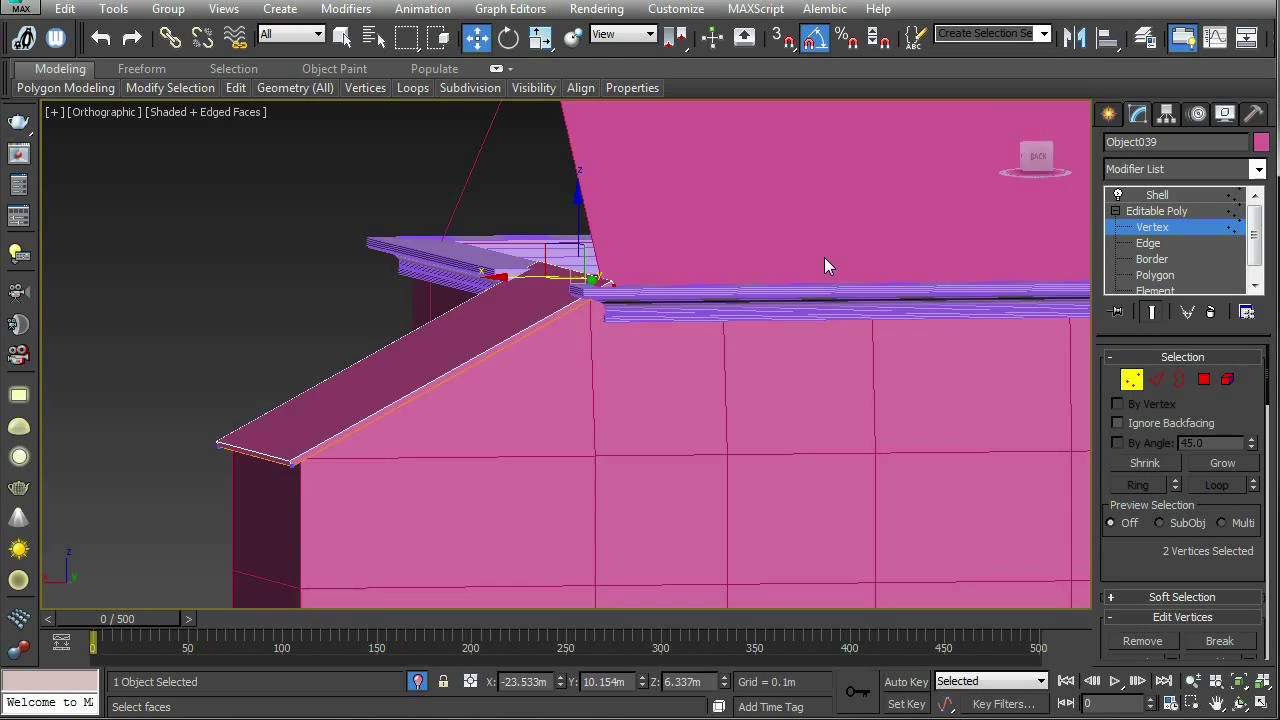
pyautogui.keyDown('alt'); pyautogui.moveTo(824, 257); pyautogui.dragTo(1001, 319, button='middle'); pyautogui.keyUp('alt')
pyautogui.click(1133, 379)
pyautogui.keyDown('alt'); pyautogui.moveTo(786, 337); pyautogui.dragTo(651, 343, button='middle'); pyautogui.keyUp('alt')
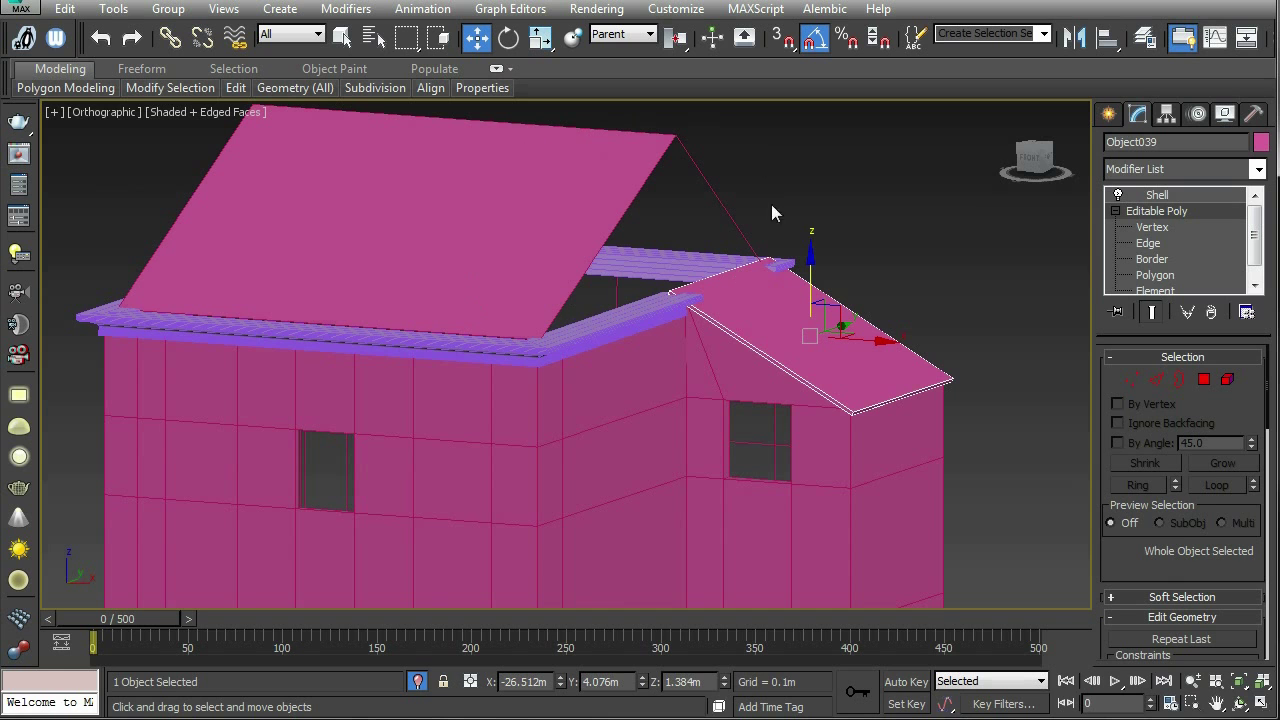
# Step: Select the house body and, in wireframe display, pick the top edge of the wall inside the main roof's open gable
pyautogui.click(640, 396)
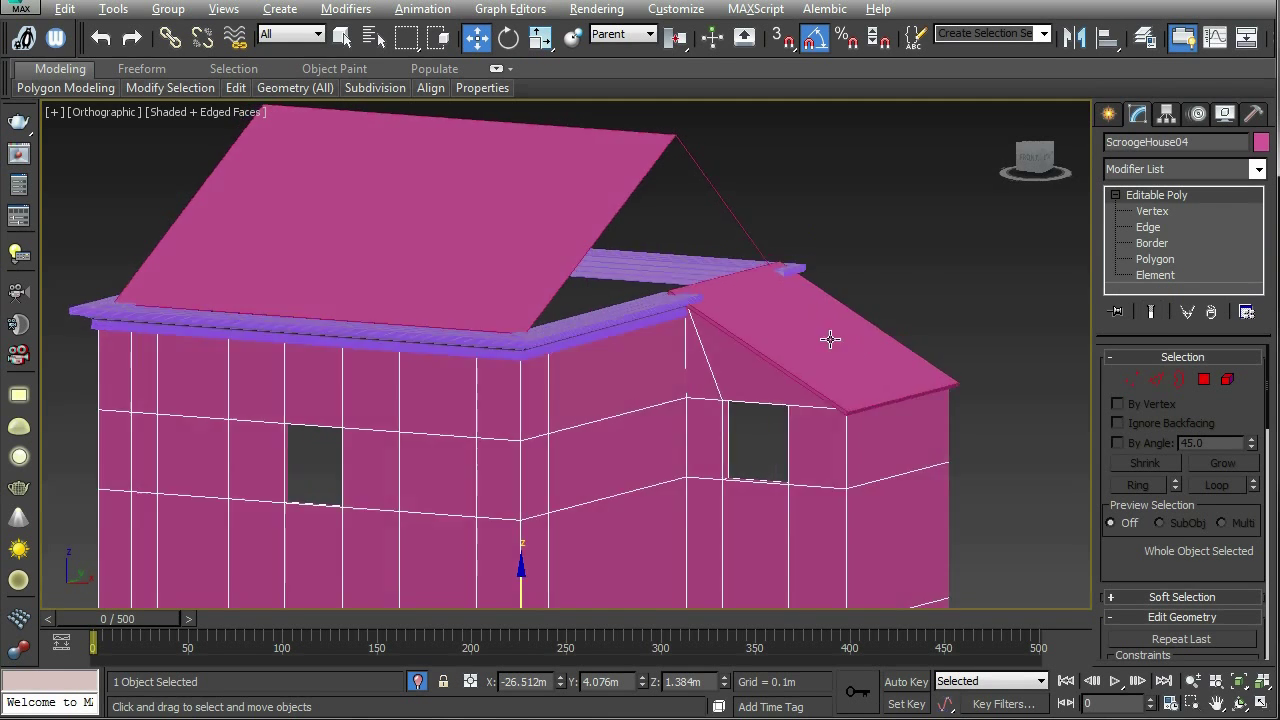
pyautogui.keyDown('alt'); pyautogui.moveTo(829, 337); pyautogui.dragTo(791, 352, button='middle'); pyautogui.keyUp('alt')
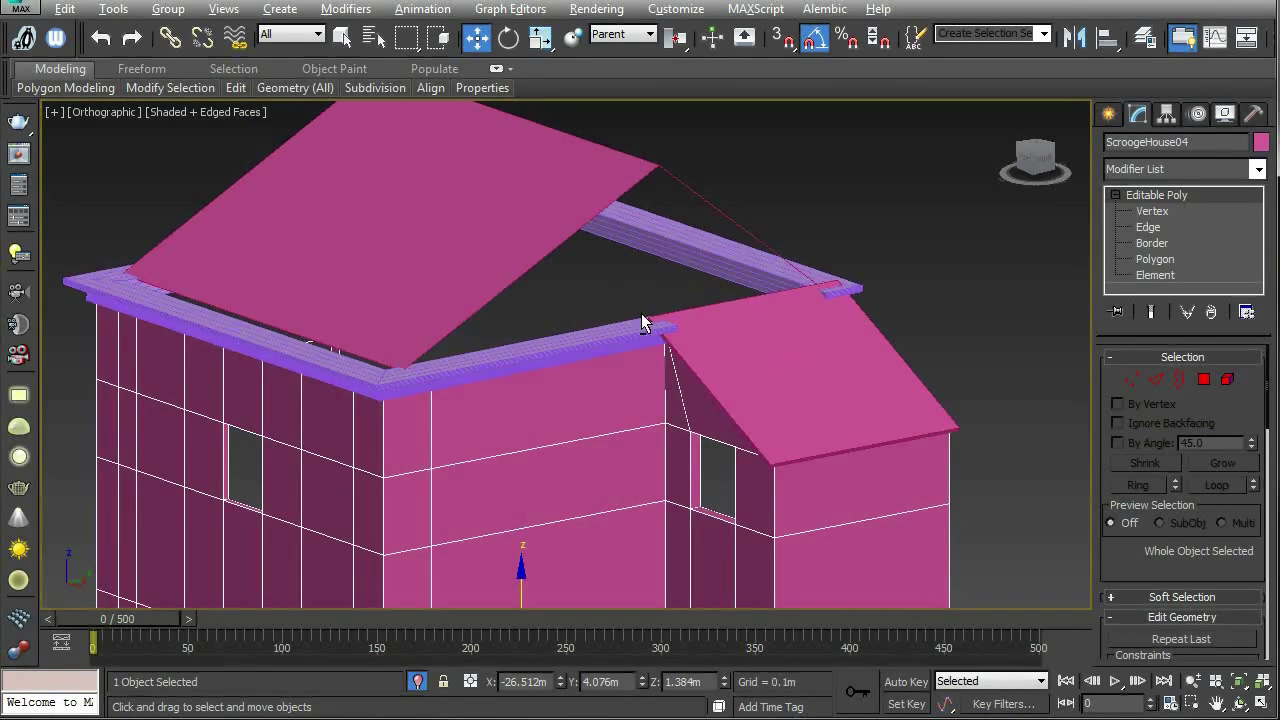
pyautogui.keyDown('alt'); pyautogui.moveTo(643, 323); pyautogui.dragTo(768, 337, button='middle'); pyautogui.keyUp('alt')
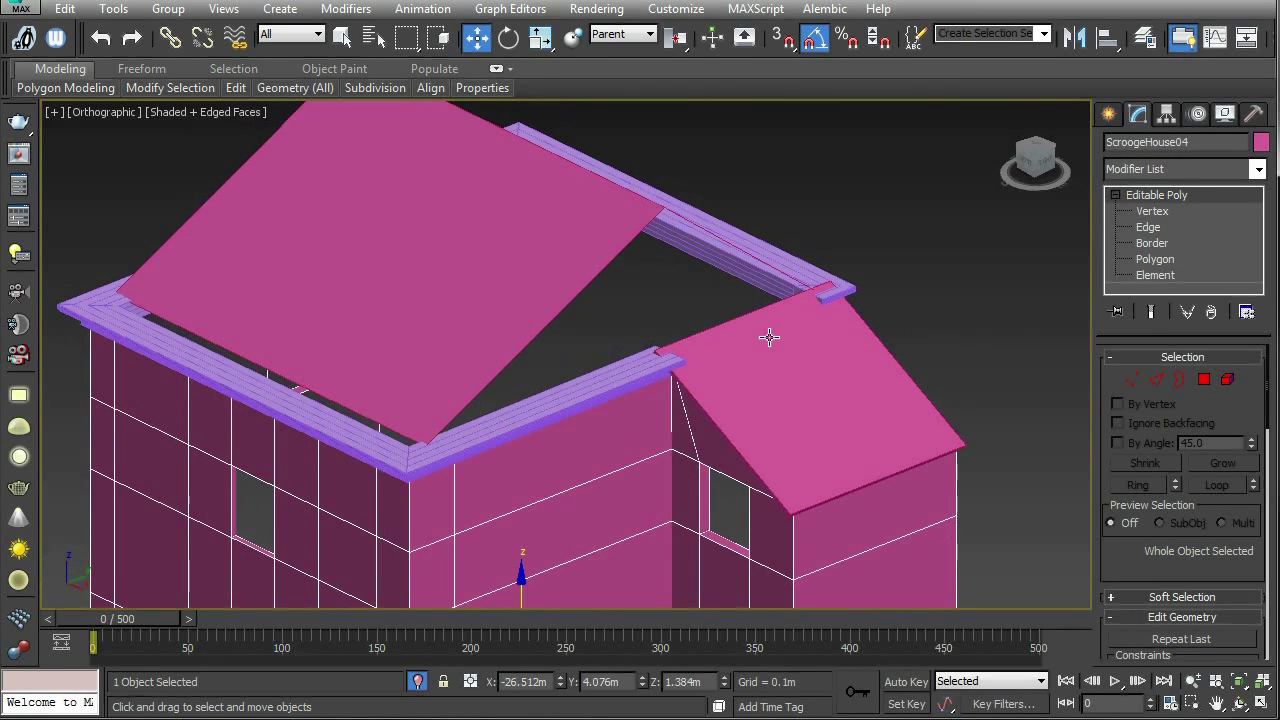
pyautogui.click(1153, 380)
pyautogui.keyDown('alt'); pyautogui.moveTo(605, 373); pyautogui.dragTo(594, 408, button='middle'); pyautogui.keyUp('alt')
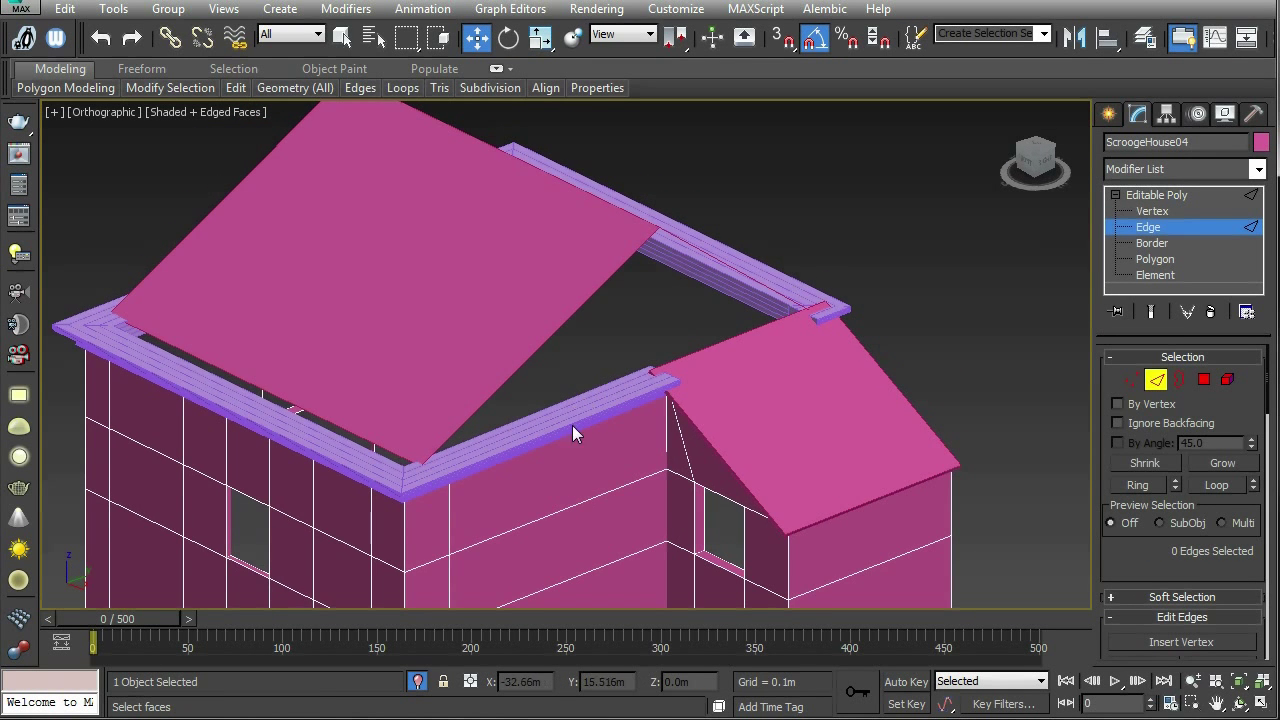
pyautogui.press('F3')
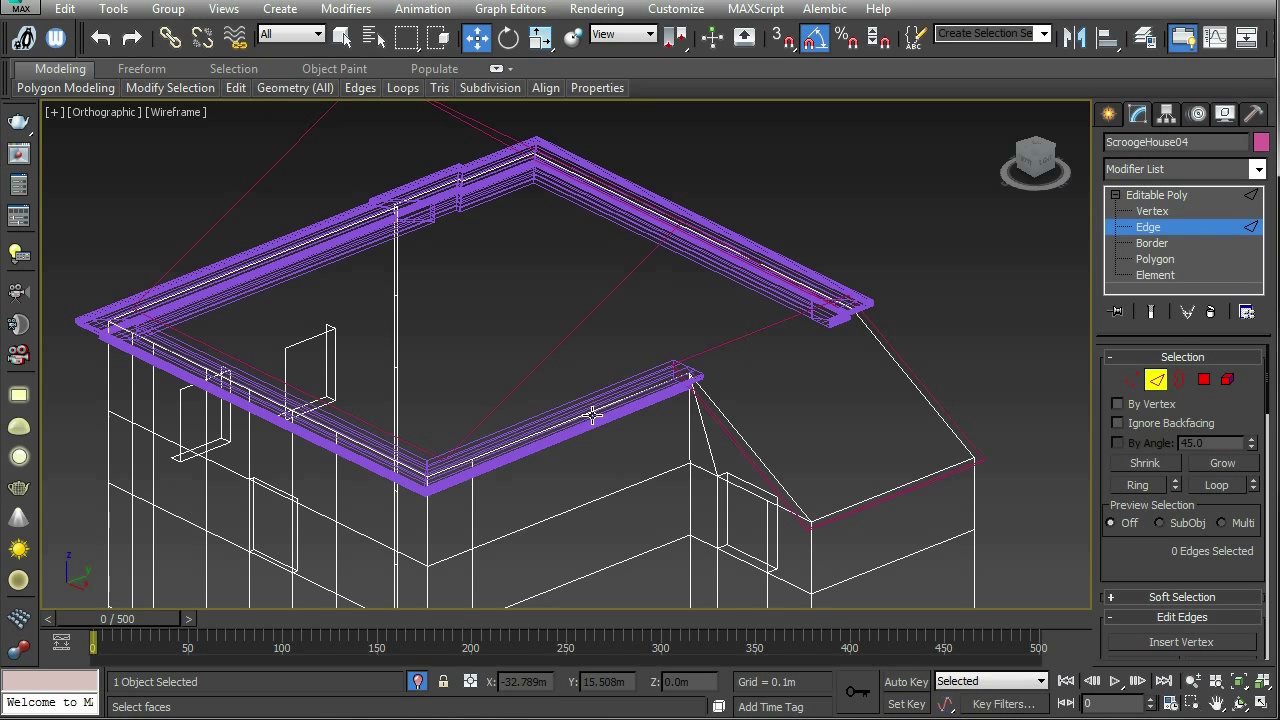
pyautogui.keyDown('alt'); pyautogui.moveTo(650, 398); pyautogui.dragTo(582, 373, button='middle'); pyautogui.keyUp('alt')
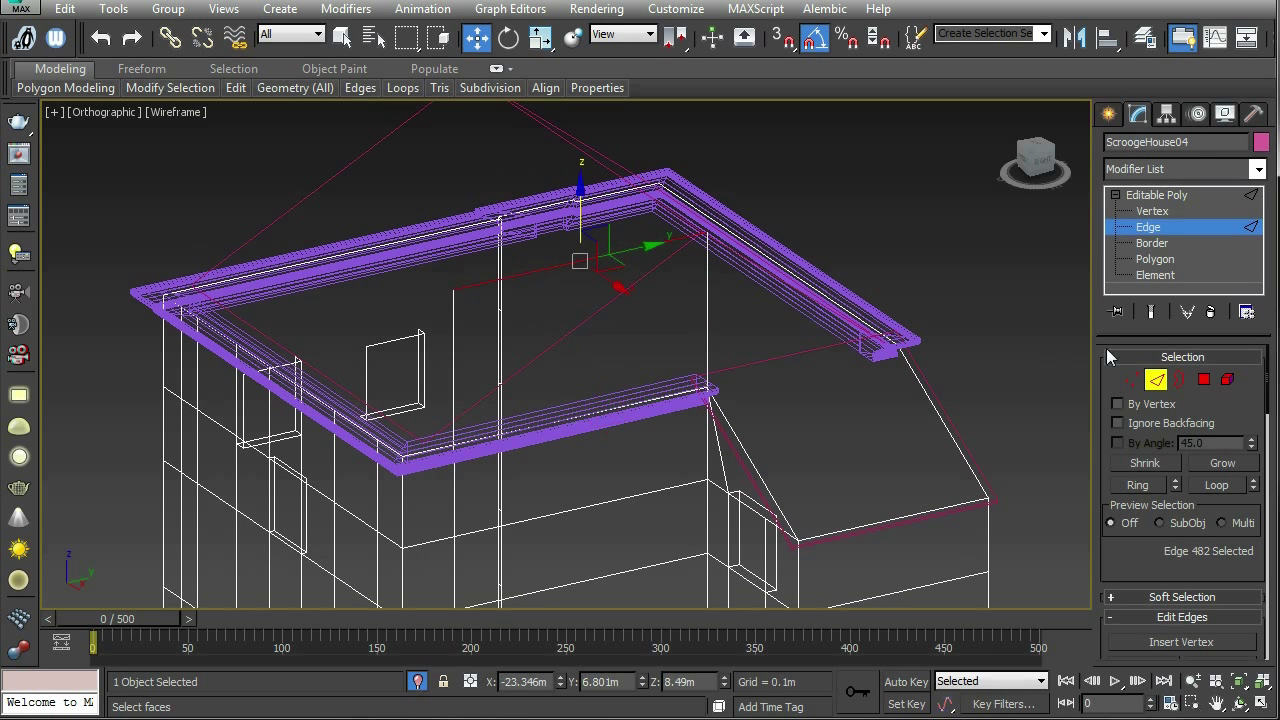
# Step: Detach the upper wall polygon inside the main roof's open gable as a separate object, and return to shaded display
pyautogui.click(1203, 379)
pyautogui.click(683, 322)
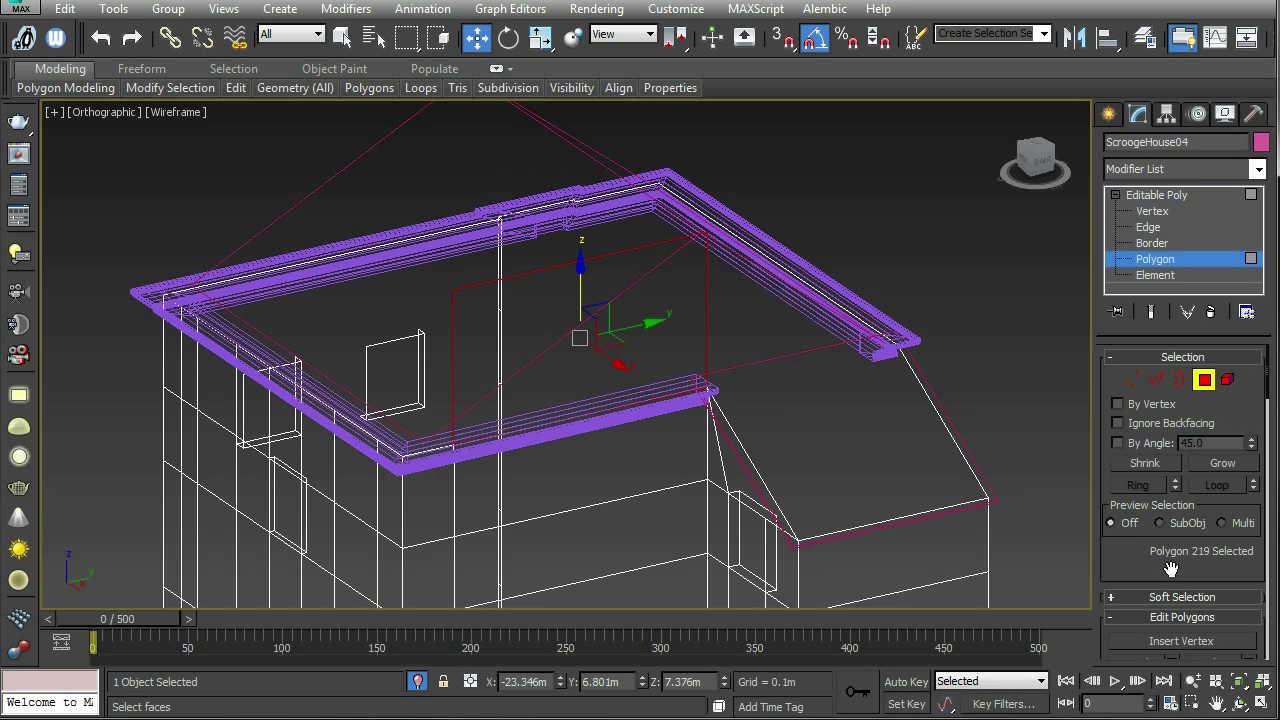
pyautogui.moveTo(1170, 568); pyautogui.dragTo(1162, 169)
pyautogui.click(1219, 566)
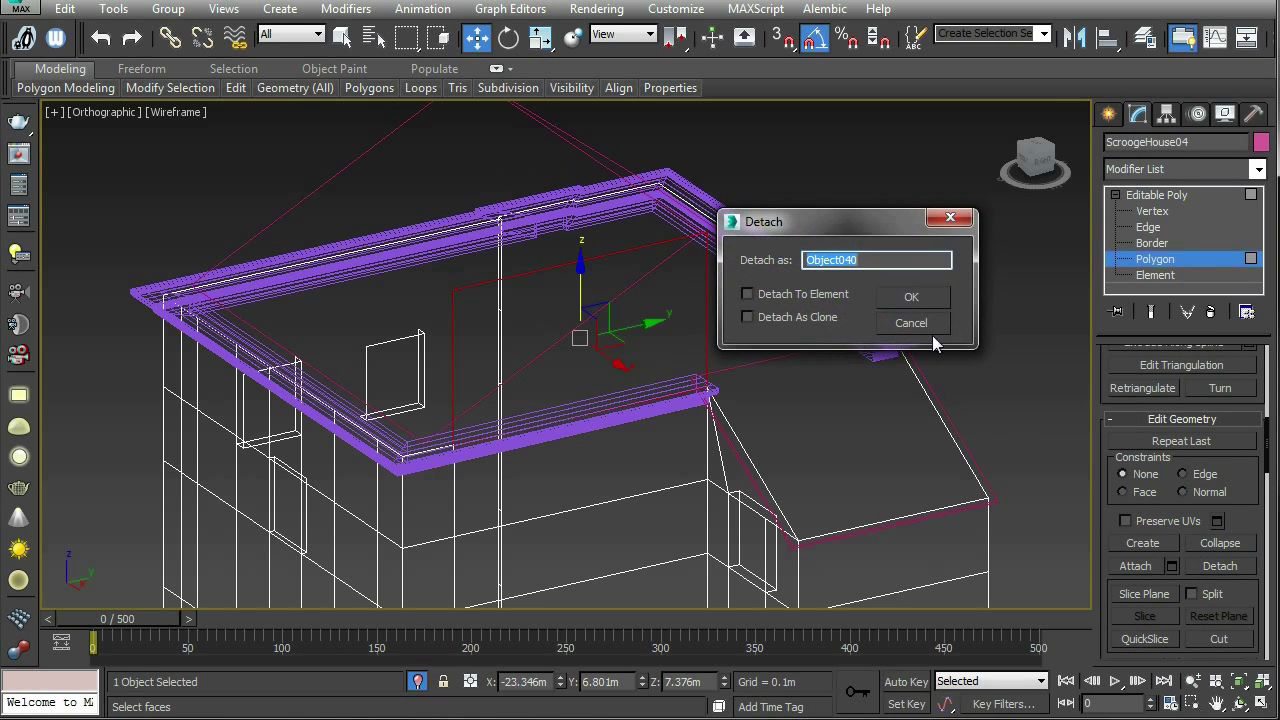
pyautogui.click(912, 297)
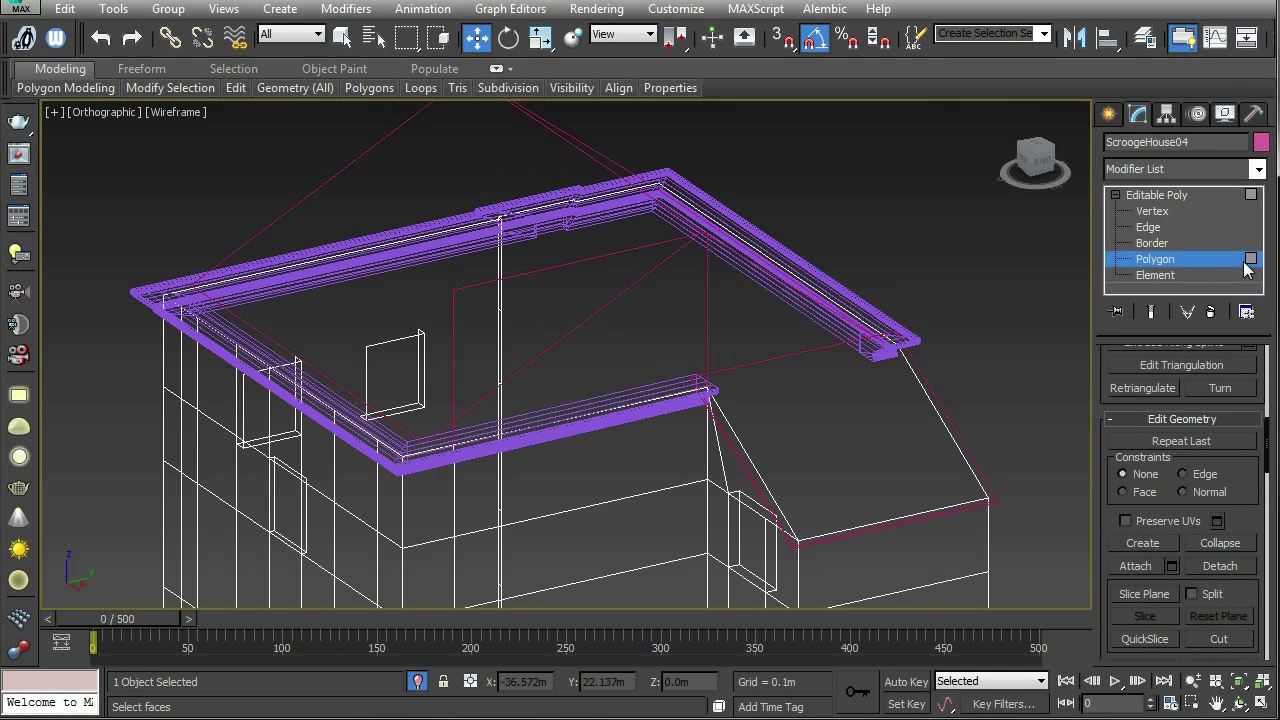
pyautogui.click(1246, 262)
pyautogui.moveTo(914, 285); pyautogui.dragTo(914, 363, button='middle')
pyautogui.press('F3')
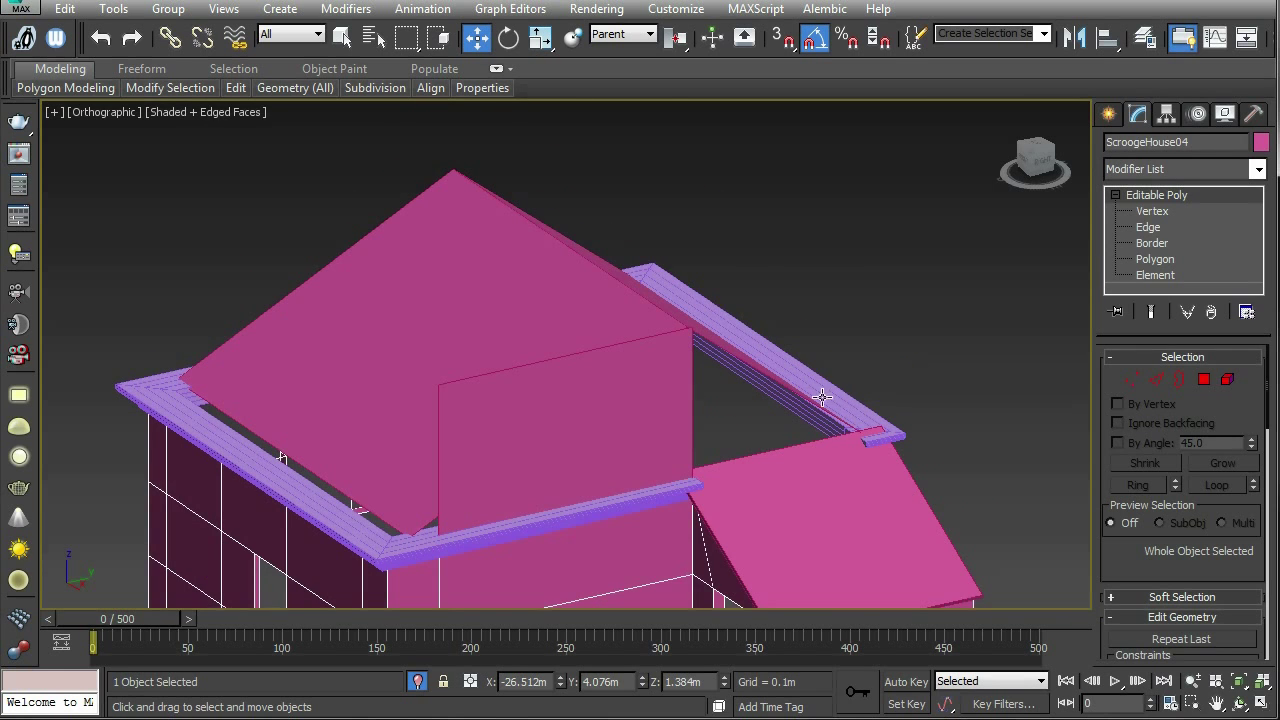
# Step: Select the detached gable panel and pick its lower vertex nearest the side extension's roof
pyautogui.click(837, 353)
pyautogui.click(669, 422)
pyautogui.keyDown('alt'); pyautogui.moveTo(714, 431); pyautogui.dragTo(716, 483, button='middle'); pyautogui.keyUp('alt')
pyautogui.moveTo(716, 483); pyautogui.dragTo(690, 340, button='middle')
pyautogui.scroll(-4, 740, 410)
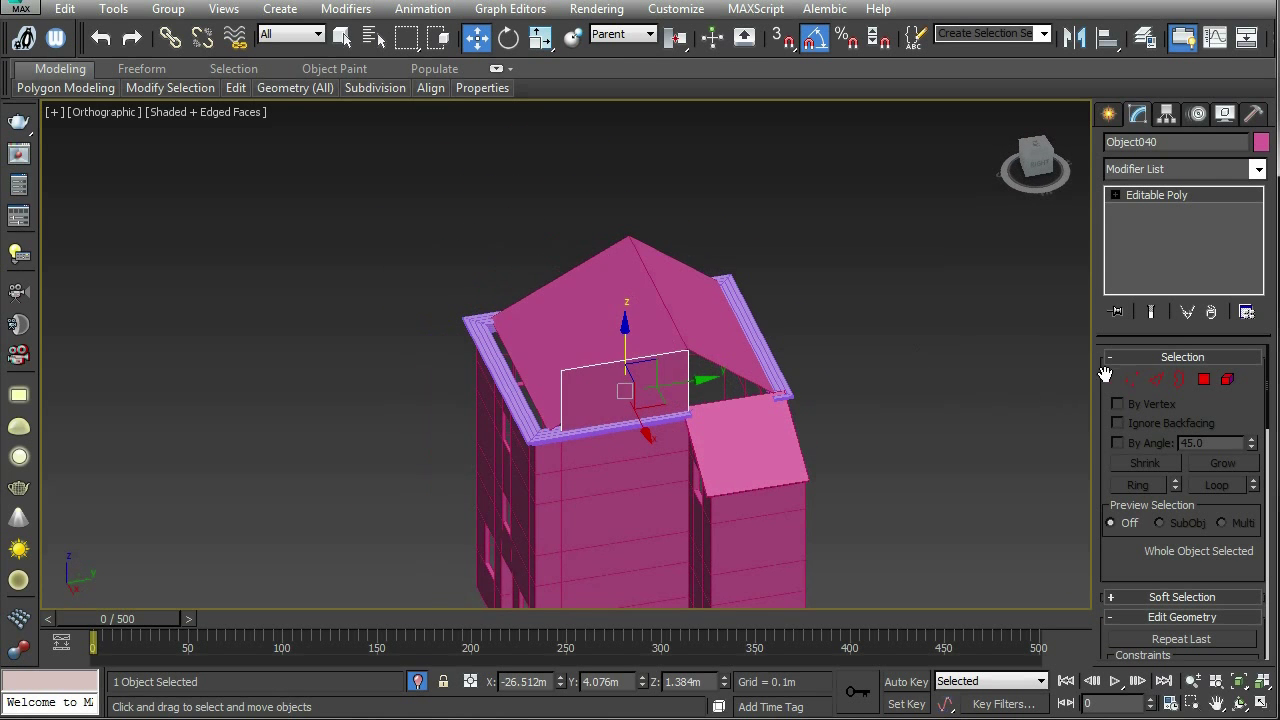
pyautogui.click(1130, 380)
pyautogui.scroll(6, 925, 334)
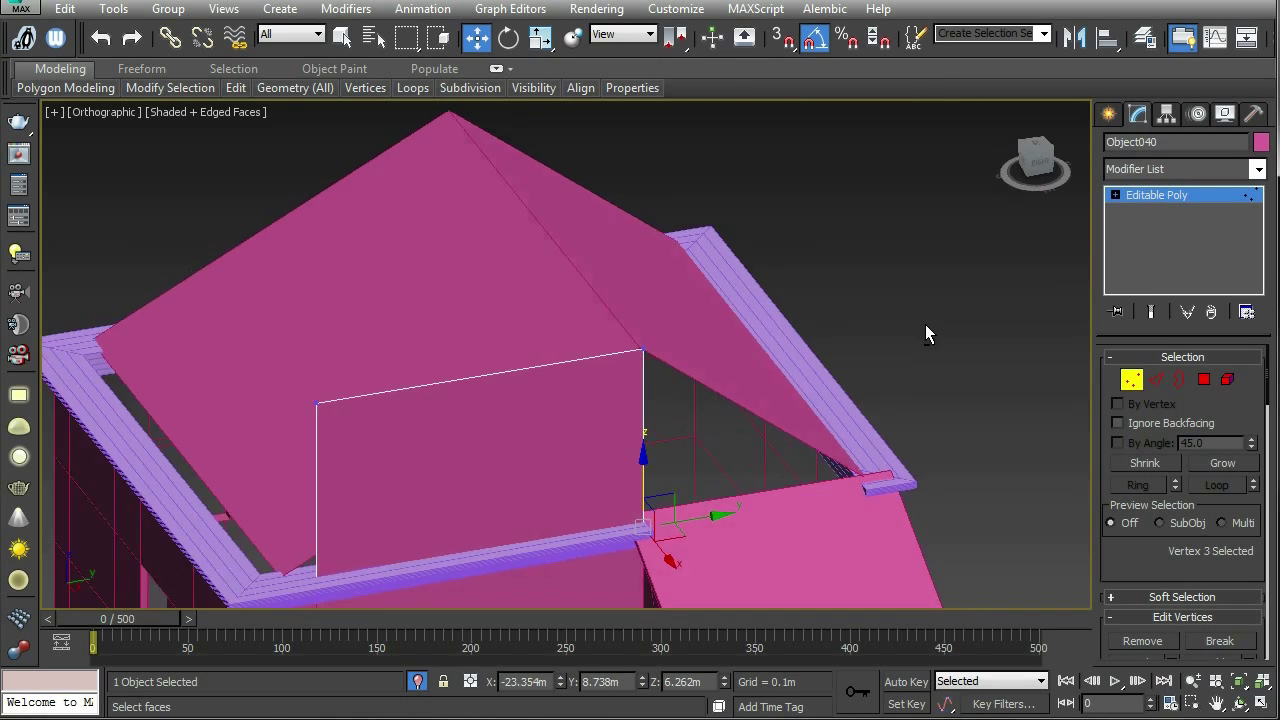
# Step: Try moving the gable panel's two lower vertices outward along Y to the main roof's corners, and undo the moves
pyautogui.keyDown('alt'); pyautogui.moveTo(925, 326); pyautogui.dragTo(845, 324, button='middle'); pyautogui.keyUp('alt')
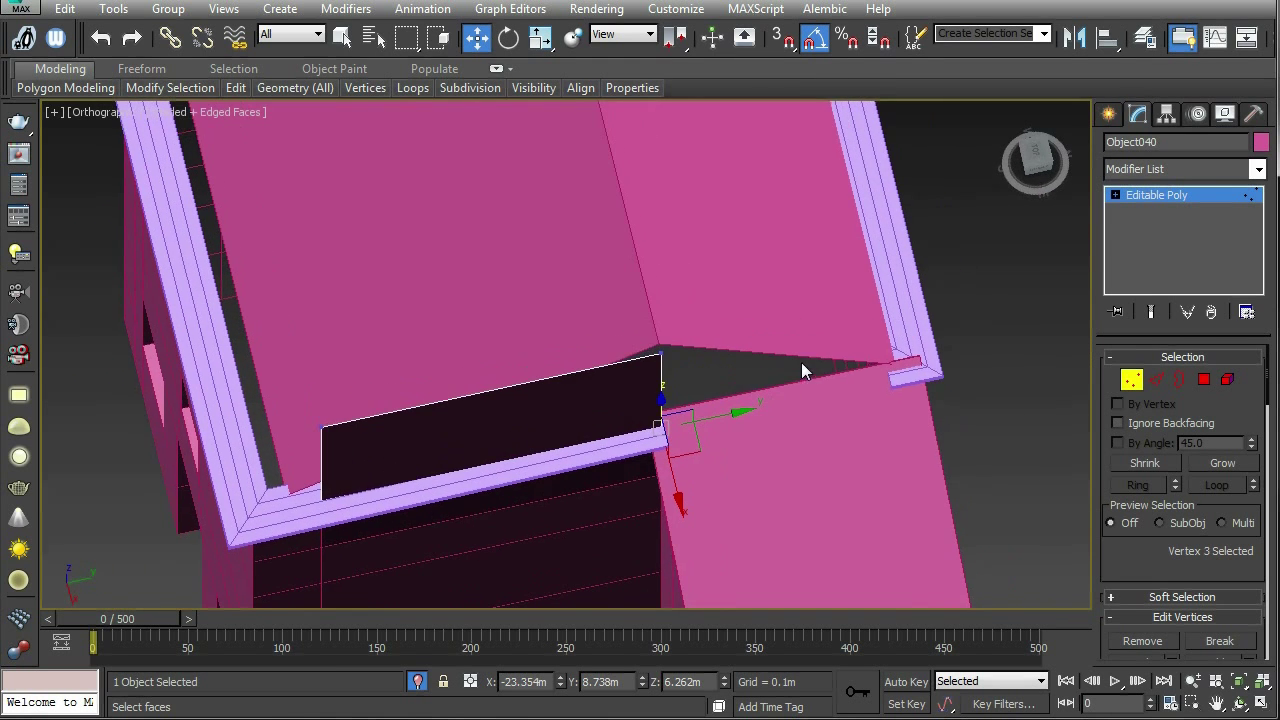
pyautogui.keyDown('alt'); pyautogui.moveTo(702, 406); pyautogui.dragTo(717, 320, button='middle'); pyautogui.keyUp('alt')
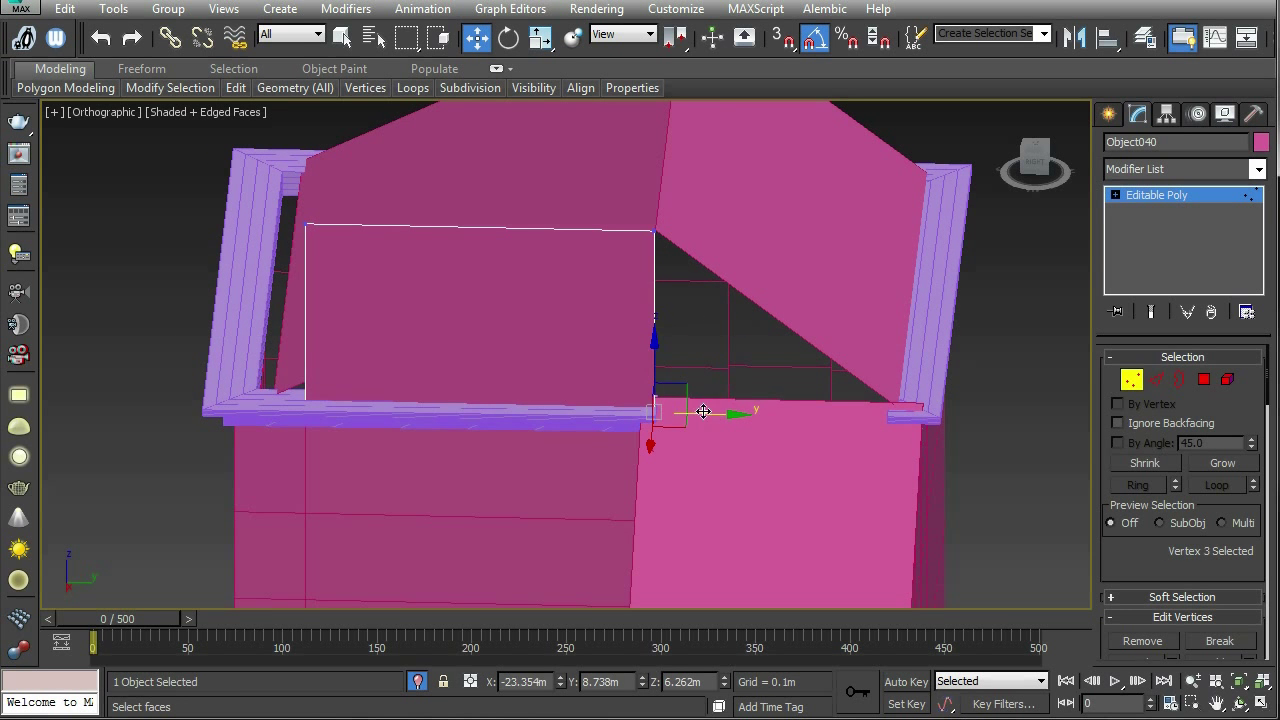
pyautogui.moveTo(703, 412); pyautogui.dragTo(960, 409)
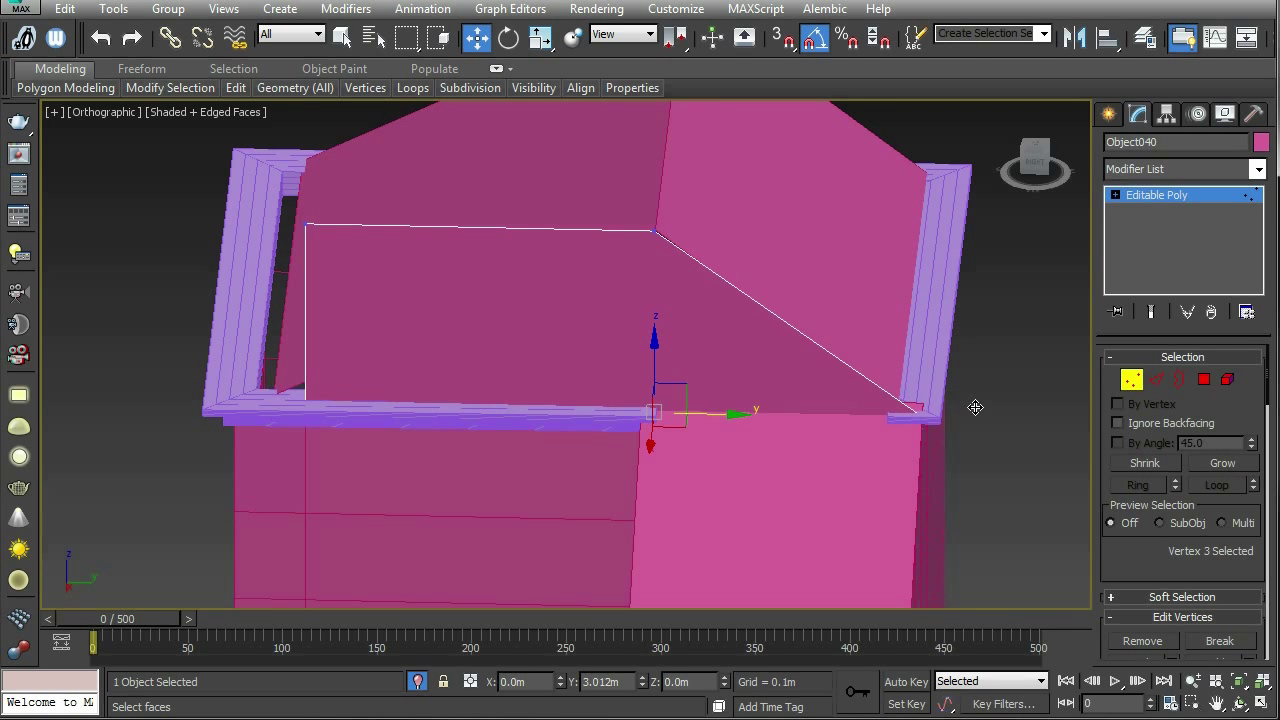
pyautogui.keyDown('alt'); pyautogui.moveTo(978, 409); pyautogui.dragTo(597, 379, button='middle'); pyautogui.keyUp('alt')
pyautogui.moveTo(598, 380); pyautogui.dragTo(573, 380)
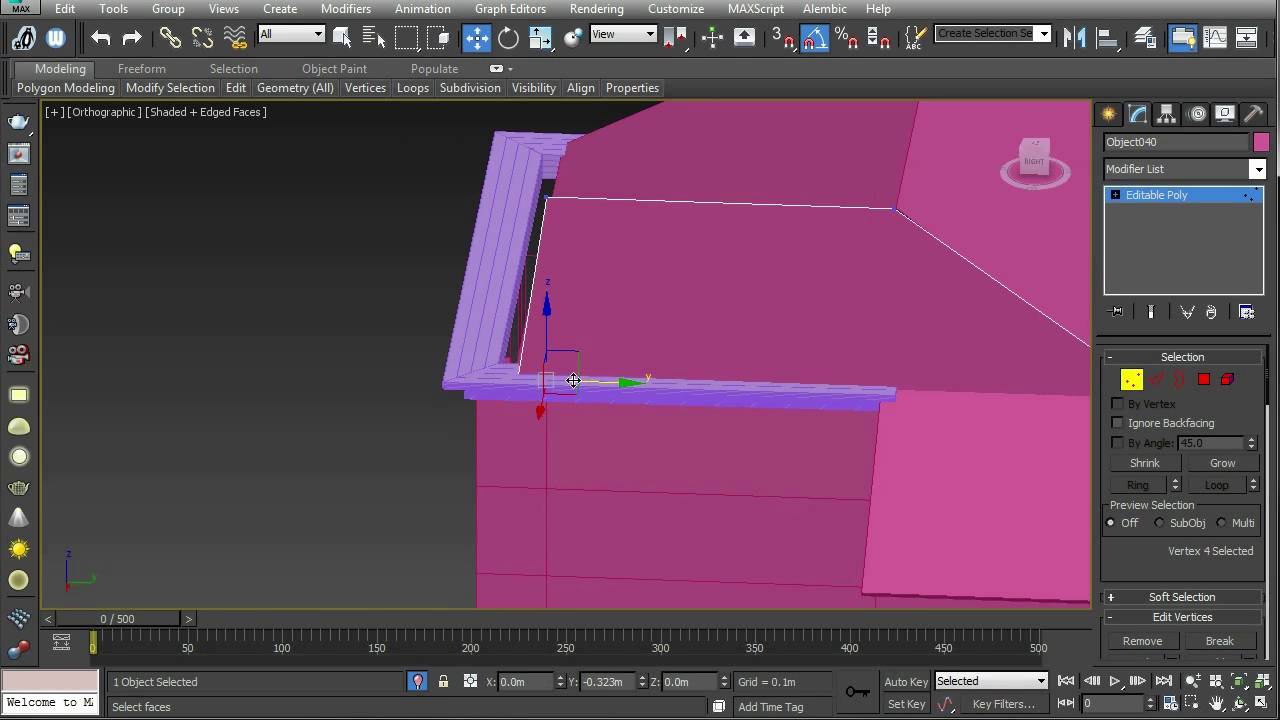
pyautogui.moveTo(654, 359); pyautogui.dragTo(554, 353, button='middle')
pyautogui.hotkey('ctrl', 'z')
pyautogui.hotkey('ctrl', 'z')
pyautogui.hotkey('ctrl', 'z')
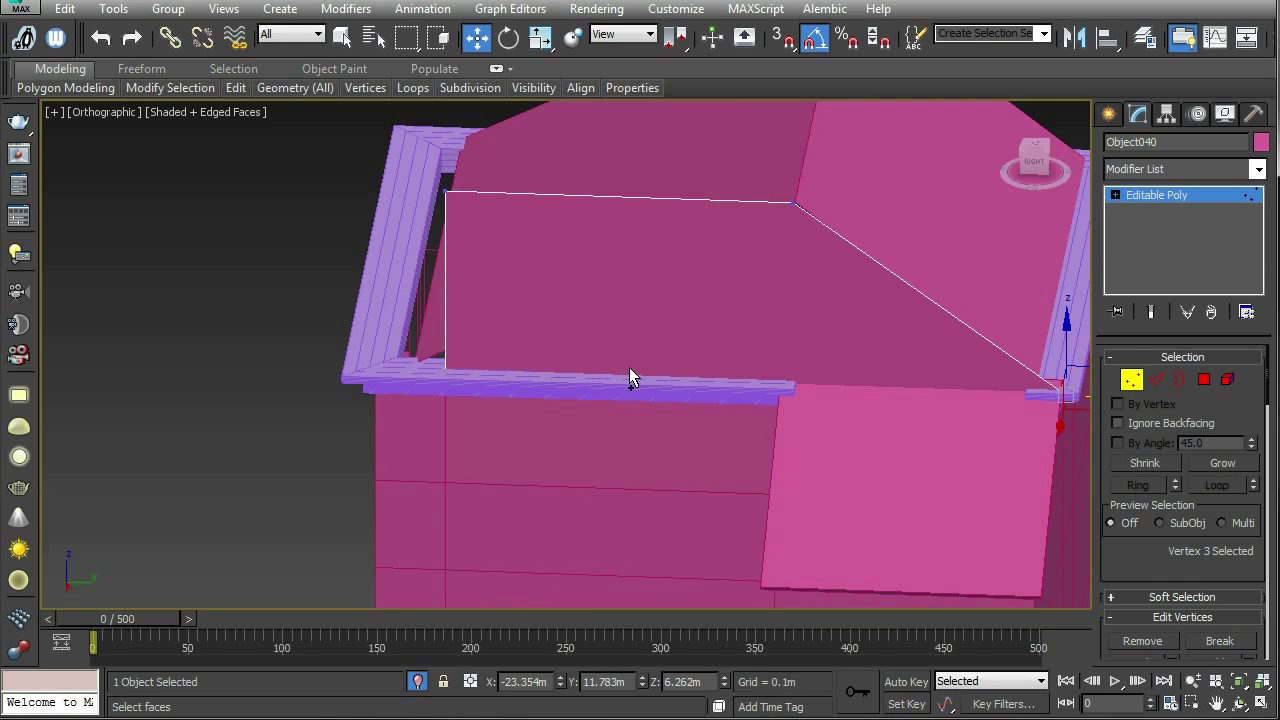
# Step: Move the gable panel's lower vertices along Y to the main roof's corners and its outer upper vertex toward the ridge
pyautogui.keyDown('alt'); pyautogui.moveTo(644, 367); pyautogui.dragTo(608, 362, button='middle'); pyautogui.keyUp('alt')
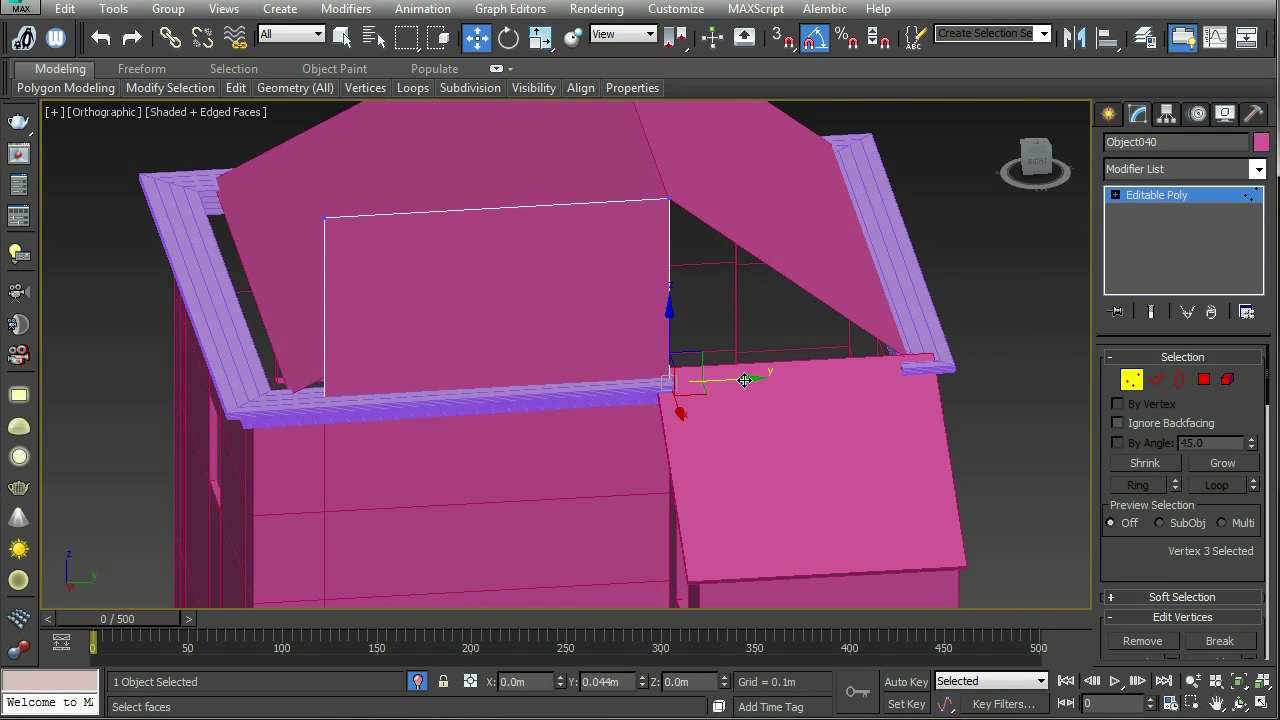
pyautogui.moveTo(745, 380); pyautogui.dragTo(991, 344)
pyautogui.moveTo(341, 382); pyautogui.dragTo(527, 359, button='middle')
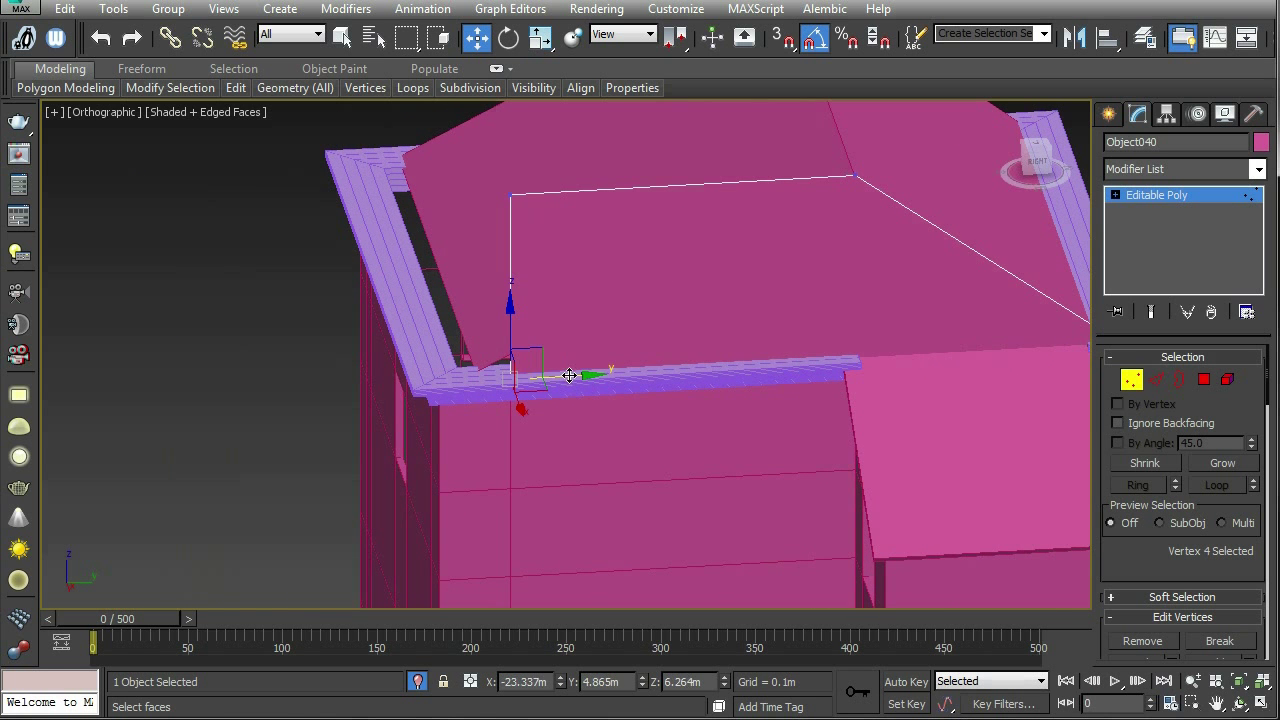
pyautogui.moveTo(539, 380); pyautogui.dragTo(532, 380)
pyautogui.moveTo(642, 329); pyautogui.dragTo(583, 457, button='middle')
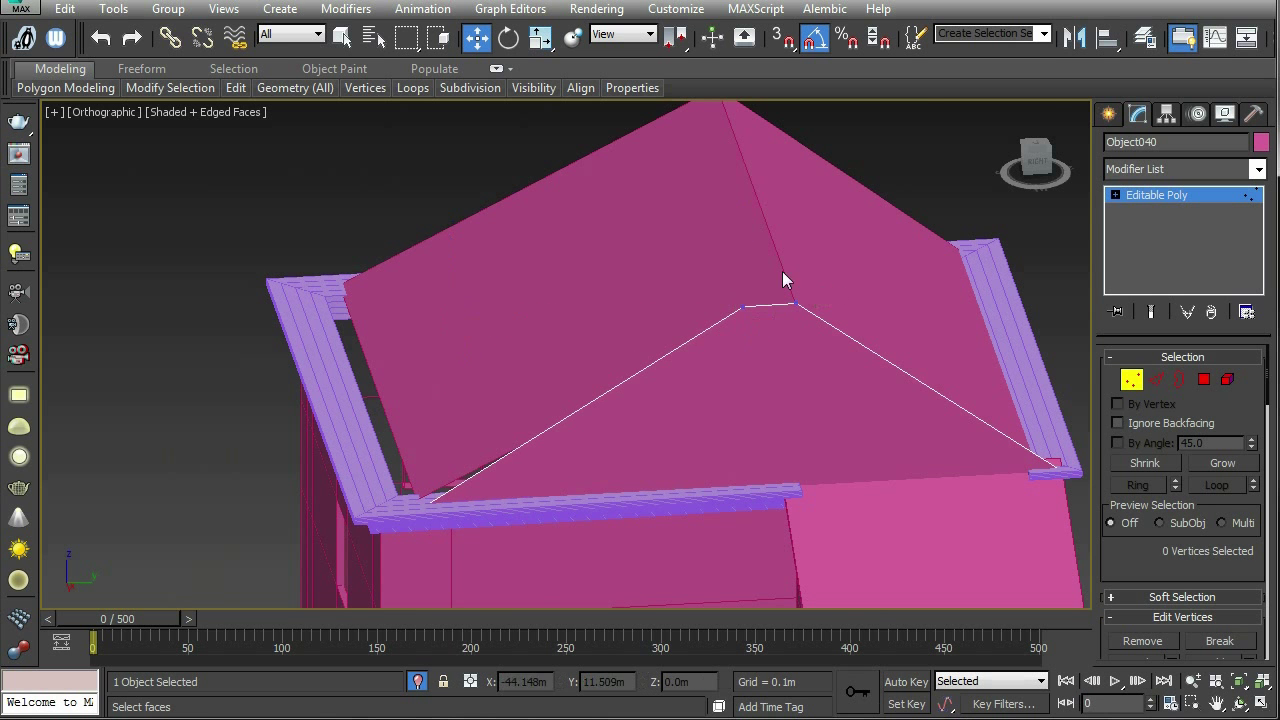
pyautogui.keyDown('alt'); pyautogui.moveTo(914, 297); pyautogui.dragTo(676, 421, button='middle'); pyautogui.keyUp('alt')
pyautogui.keyDown('alt'); pyautogui.moveTo(473, 394); pyautogui.dragTo(543, 373, button='middle'); pyautogui.keyUp('alt')
pyautogui.click(1128, 376)
pyautogui.keyDown('alt'); pyautogui.moveTo(1056, 372); pyautogui.dragTo(902, 340, button='middle'); pyautogui.keyUp('alt')
# Step: Apply a Shell modifier to the gable panel and set its outer amount to 0.0 m
pyautogui.click(1250, 172)
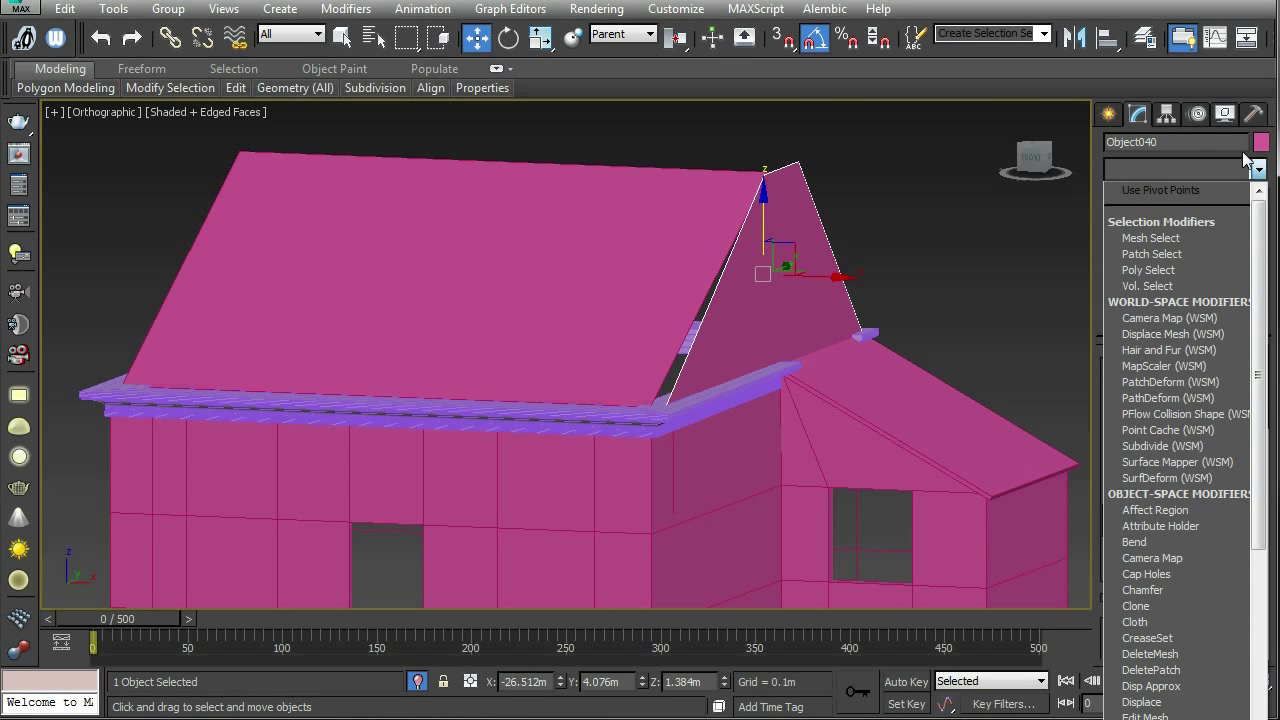
pyautogui.write('sh')
pyautogui.press('Return')
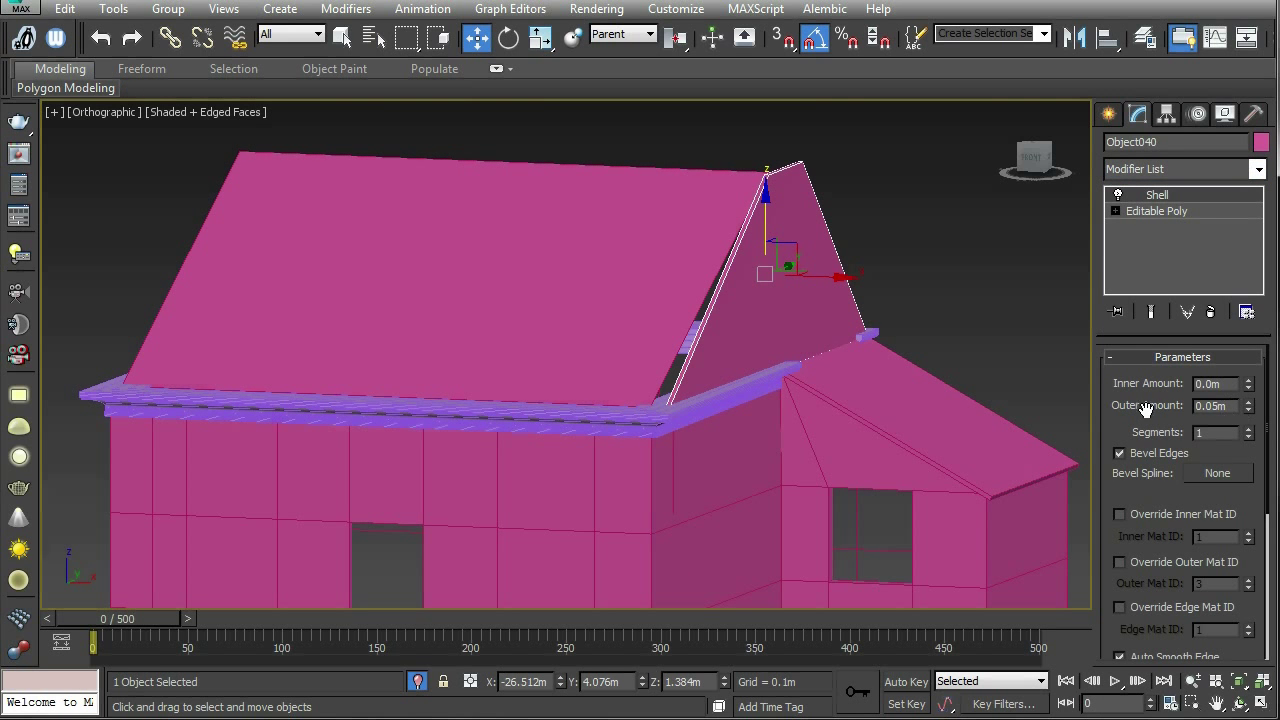
pyautogui.moveTo(1220, 402); pyautogui.dragTo(1143, 402)
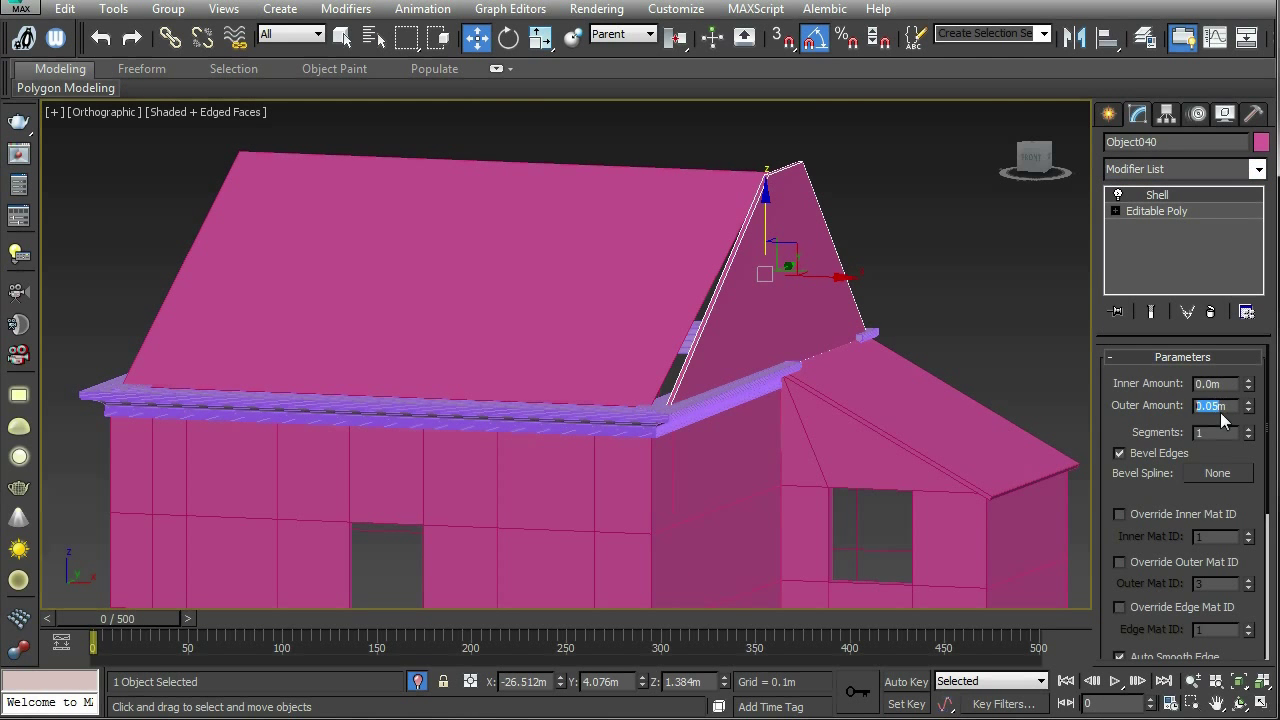
pyautogui.press('Return')
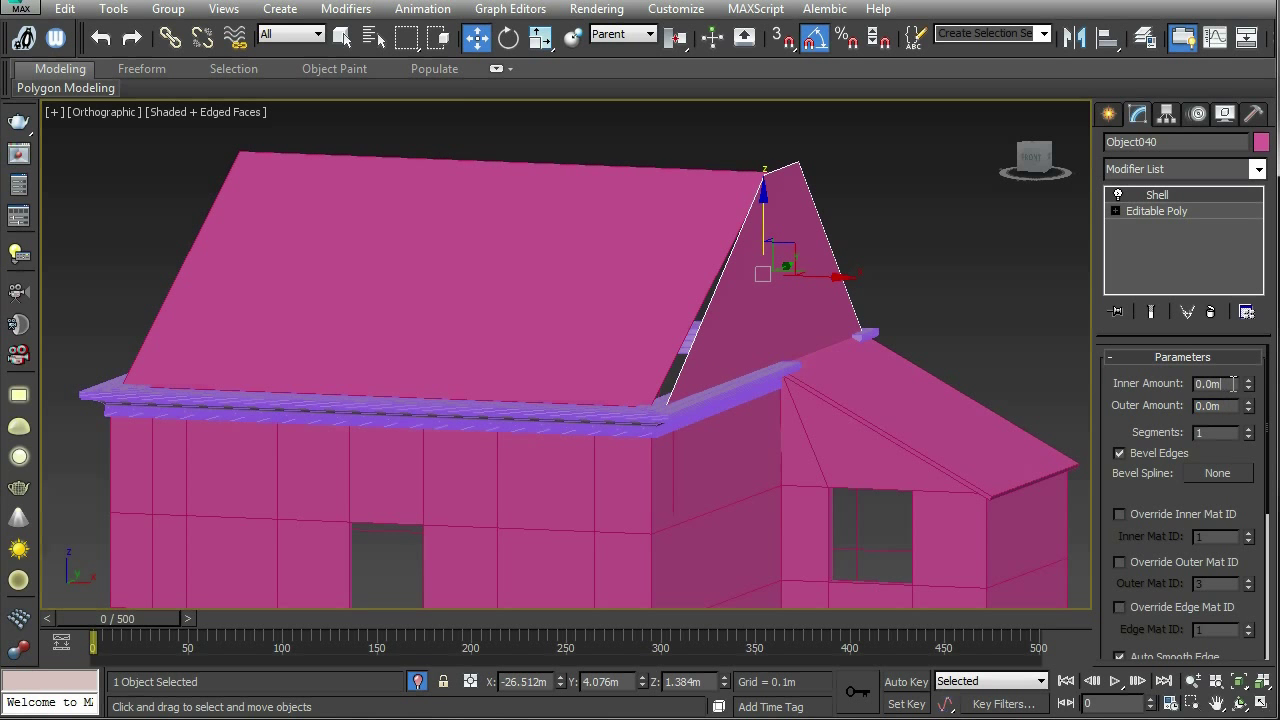
# Step: Set the gable panel's Shell inner amount to 0.3 m
pyautogui.write('0.1')
pyautogui.press('Return')
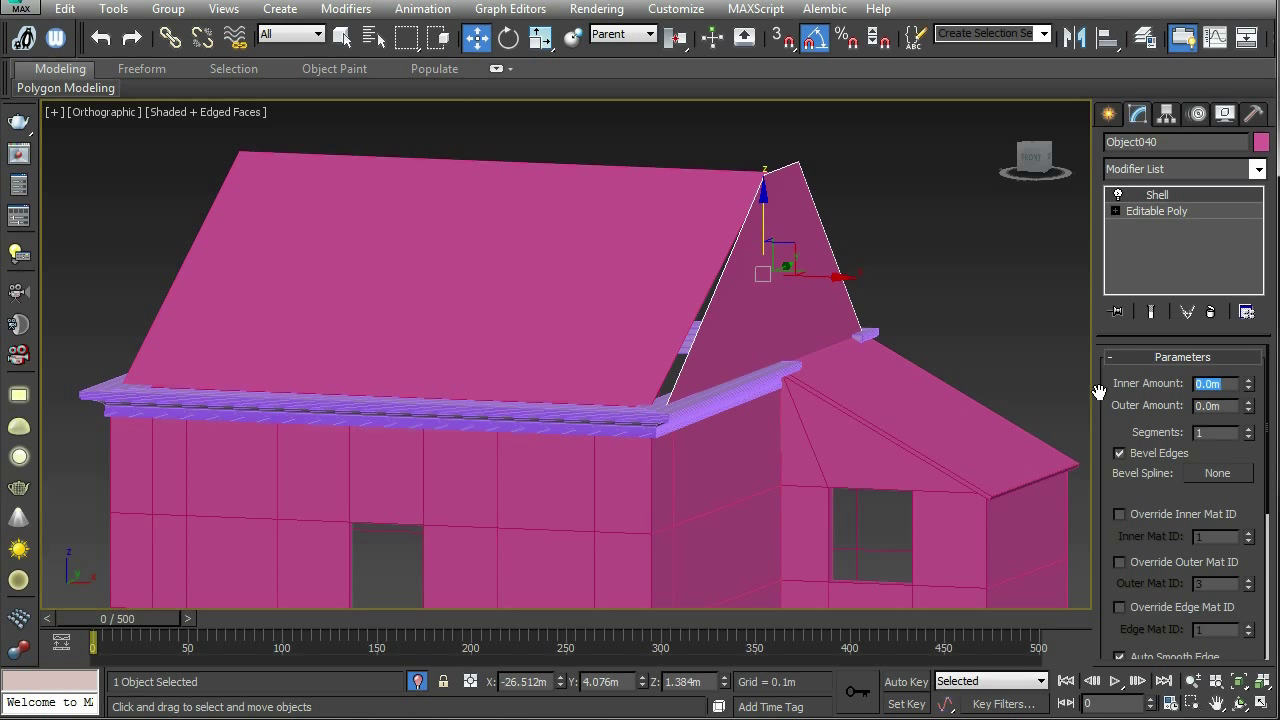
pyautogui.press('Return')
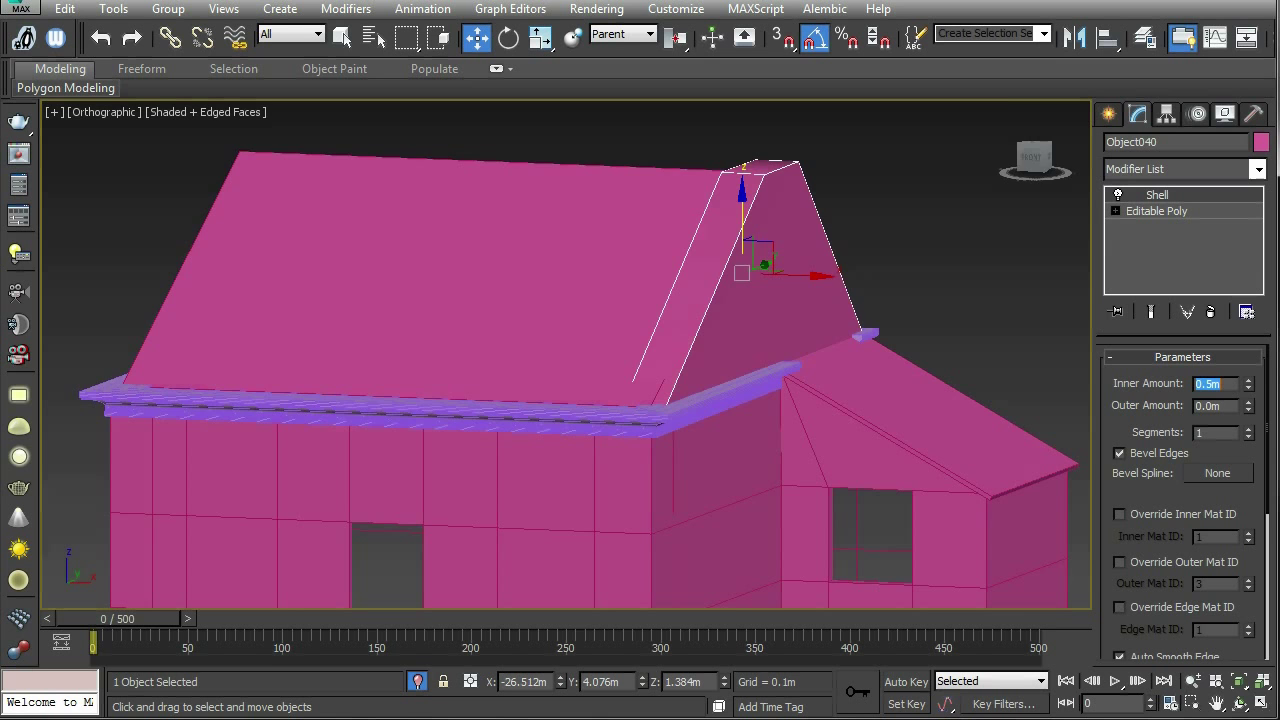
pyautogui.keyDown('alt'); pyautogui.moveTo(1072, 269); pyautogui.dragTo(1006, 276, button='middle'); pyautogui.keyUp('alt')
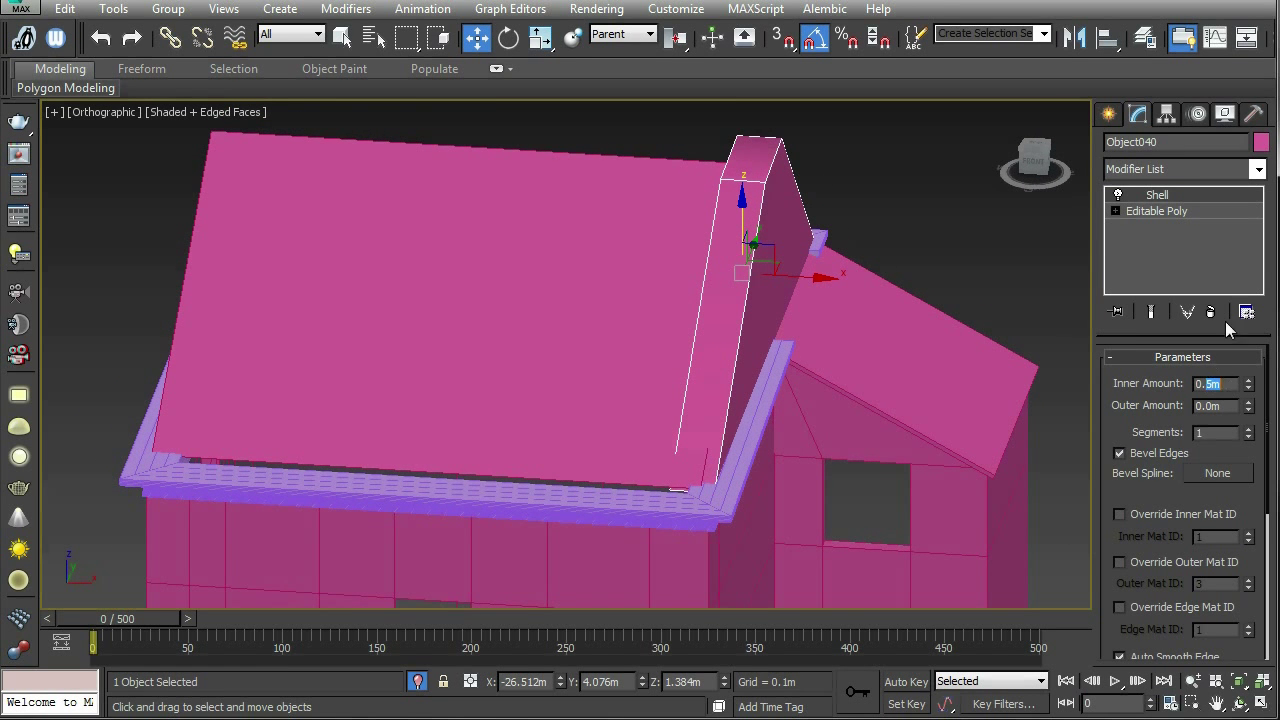
pyautogui.write('0.3')
pyautogui.press('Return')
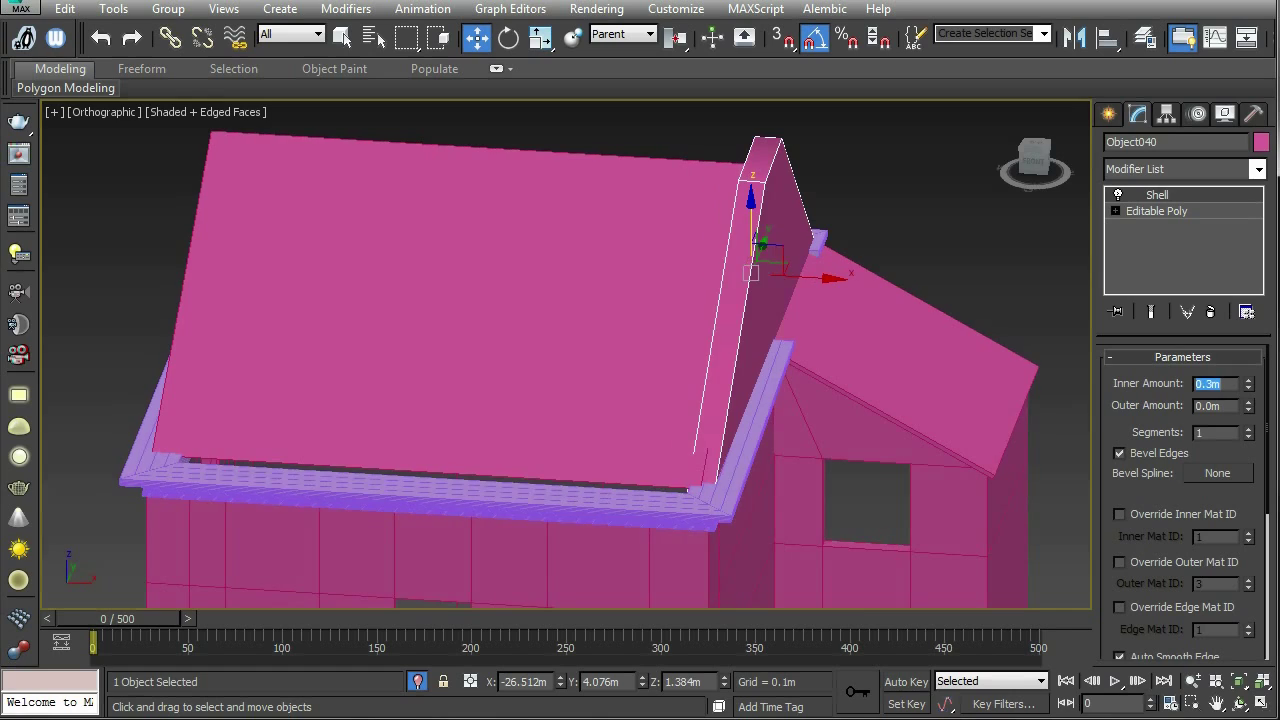
# Step: Clone the gable panel as a Copy about 6 m along X, onto the main roof's opposite end
pyautogui.moveTo(854, 319)
pyautogui.keyDown('alt'); pyautogui.mouseDown(button='middle')
pyautogui.moveTo(863, 377)
pyautogui.moveTo(743, 366)
pyautogui.moveTo(874, 329)
pyautogui.moveTo(937, 303)
pyautogui.moveTo(889, 303)
pyautogui.moveTo(960, 283)
pyautogui.moveTo(751, 323)
pyautogui.moveTo(960, 284)
pyautogui.moveTo(870, 315)
pyautogui.mouseUp(button='middle'); pyautogui.keyUp('alt')
pyautogui.scroll(-3, 866, 345)
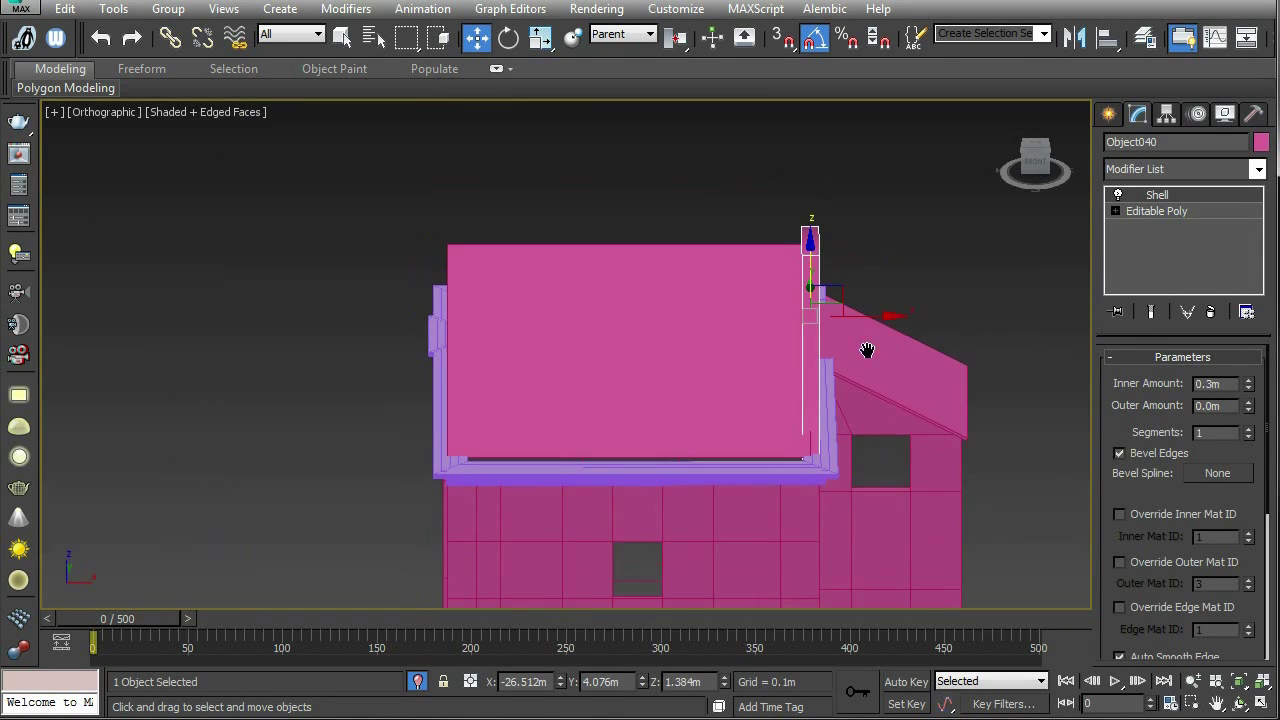
pyautogui.keyDown('shift'); pyautogui.moveTo(872, 312); pyautogui.dragTo(512, 349); pyautogui.keyUp('shift')
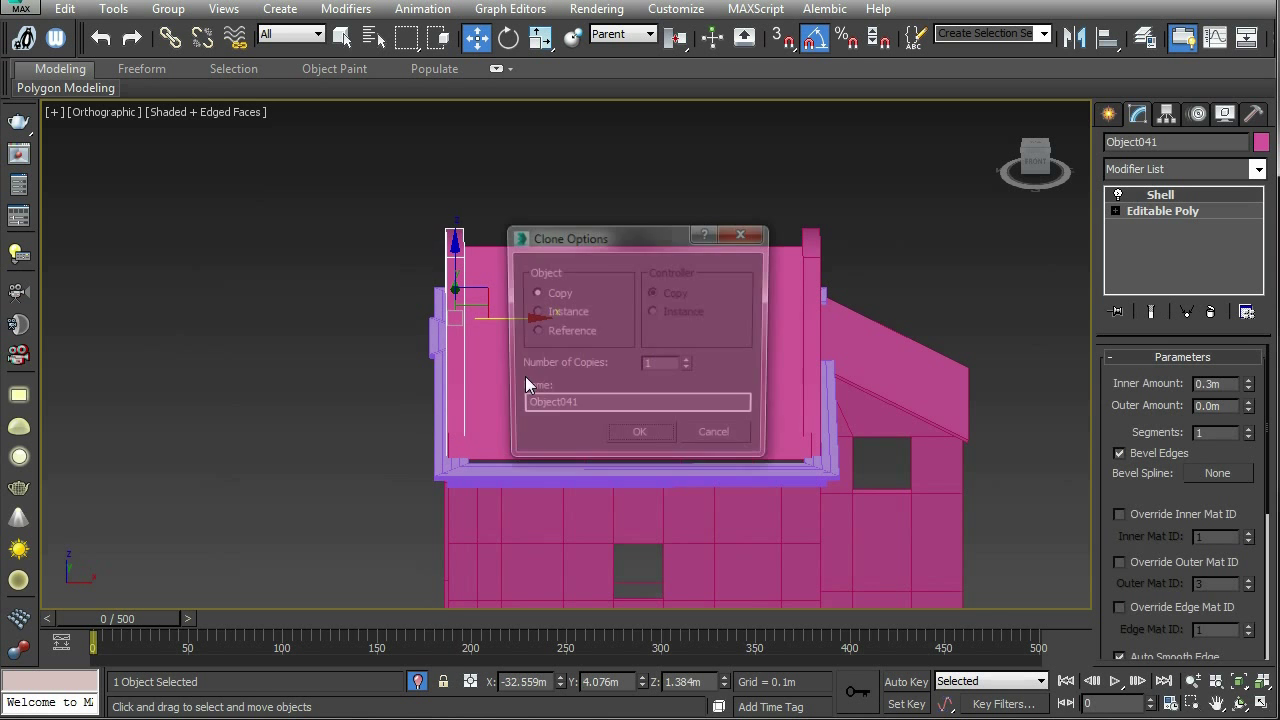
pyautogui.click(639, 439)
# Step: Insert a horizontal edge across the original gable panel's base polygon, just above its lower edge
pyautogui.moveTo(639, 439)
pyautogui.keyDown('alt'); pyautogui.mouseDown(button='middle')
pyautogui.moveTo(729, 371)
pyautogui.moveTo(713, 444)
pyautogui.moveTo(680, 437)
pyautogui.moveTo(766, 463)
pyautogui.moveTo(760, 371)
pyautogui.moveTo(491, 374)
pyautogui.moveTo(488, 403)
pyautogui.moveTo(442, 387)
pyautogui.moveTo(395, 415)
pyautogui.moveTo(414, 420)
pyautogui.moveTo(380, 405)
pyautogui.moveTo(571, 414)
pyautogui.mouseUp(button='middle'); pyautogui.keyUp('alt')
pyautogui.scroll(2, 600, 374)
pyautogui.click(627, 368)
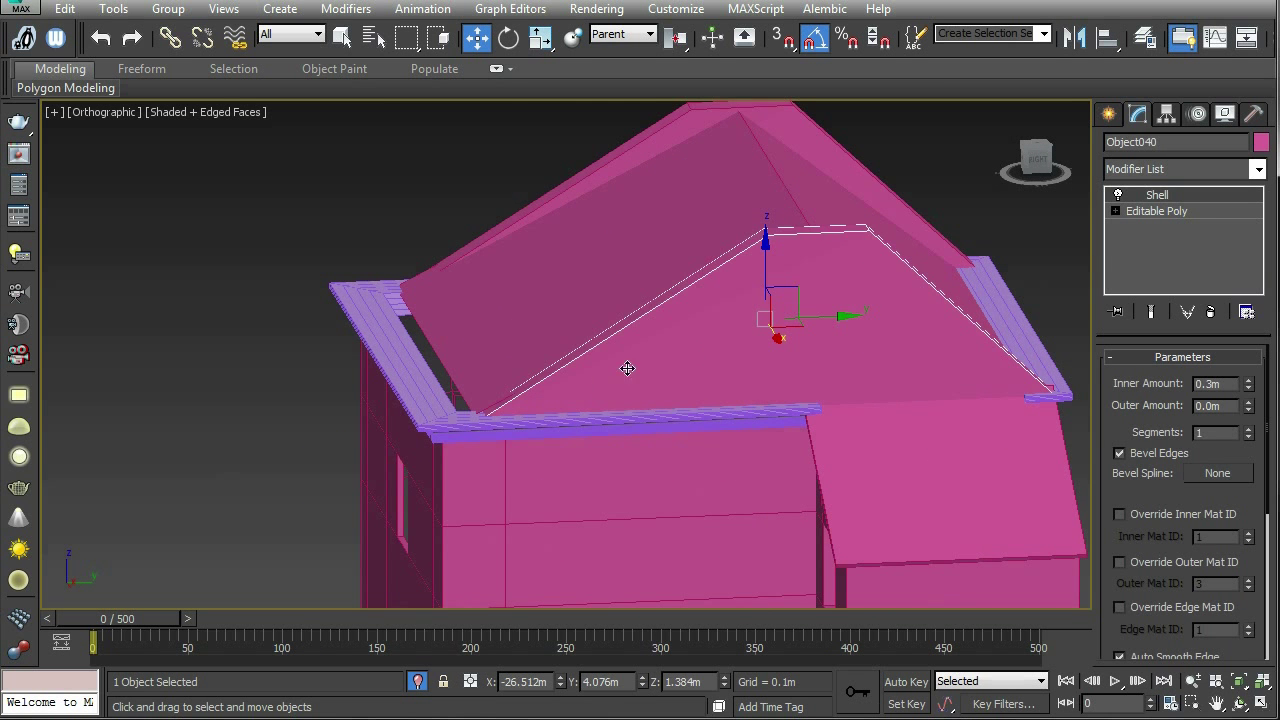
pyautogui.click(1170, 213)
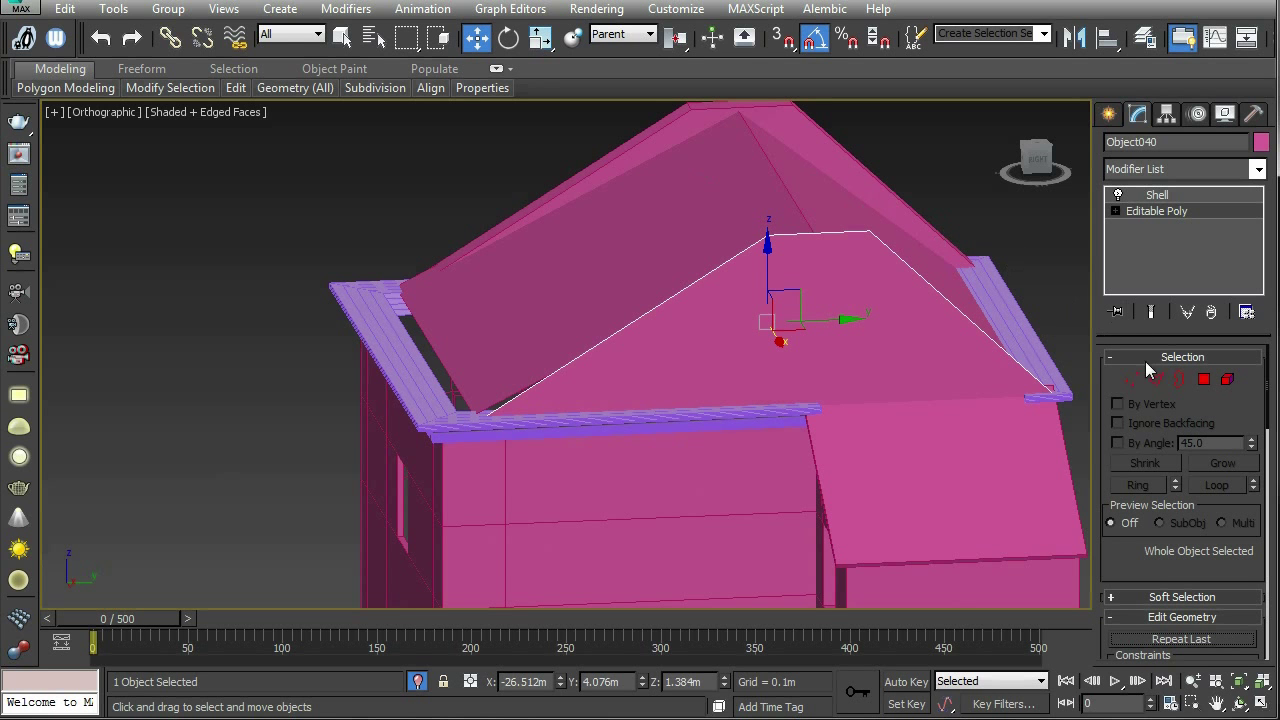
pyautogui.moveTo(245, 89)
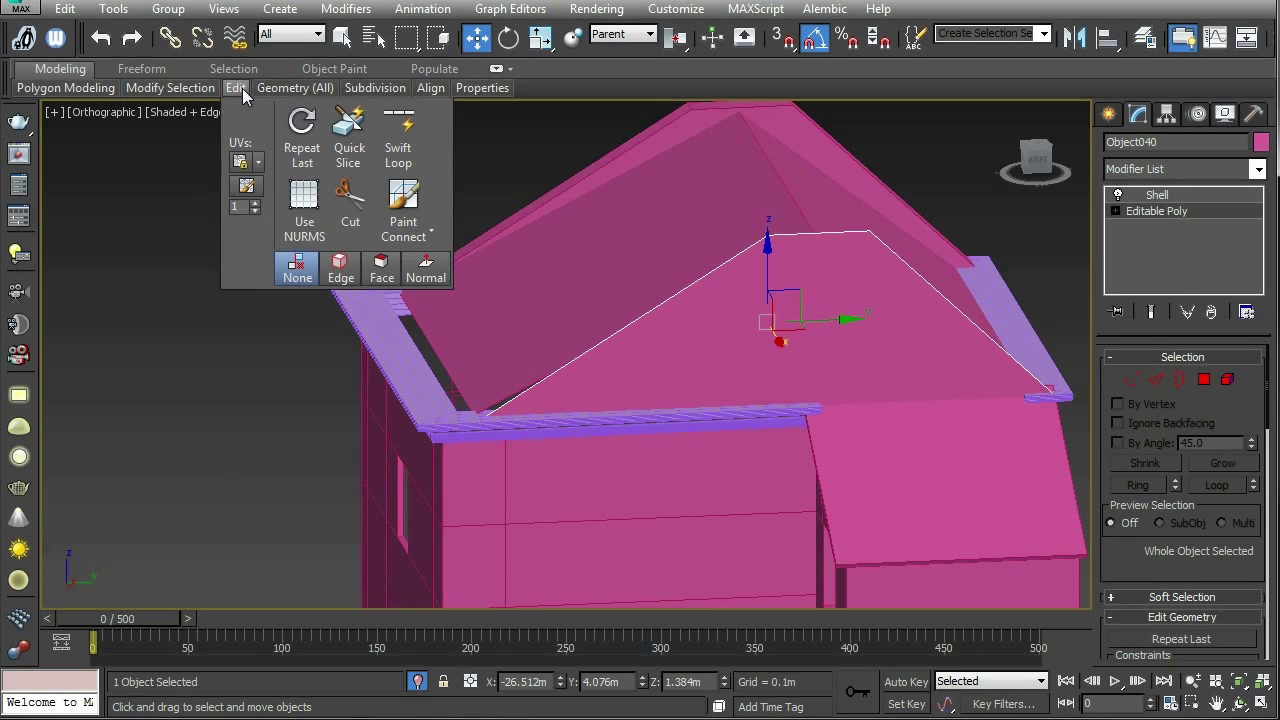
pyautogui.click(403, 196)
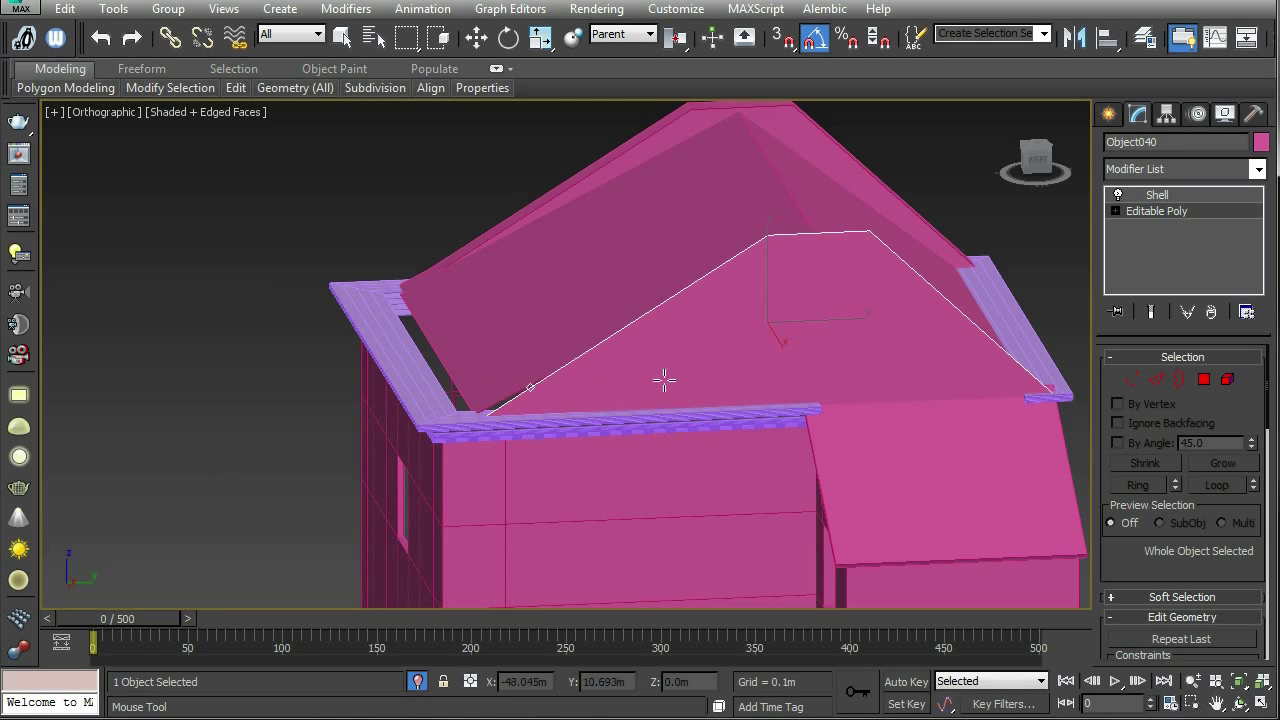
pyautogui.keyDown('alt'); pyautogui.moveTo(1016, 368); pyautogui.dragTo(1030, 160, button='middle'); pyautogui.keyUp('alt')
pyautogui.click(1030, 160)
pyautogui.press('w')
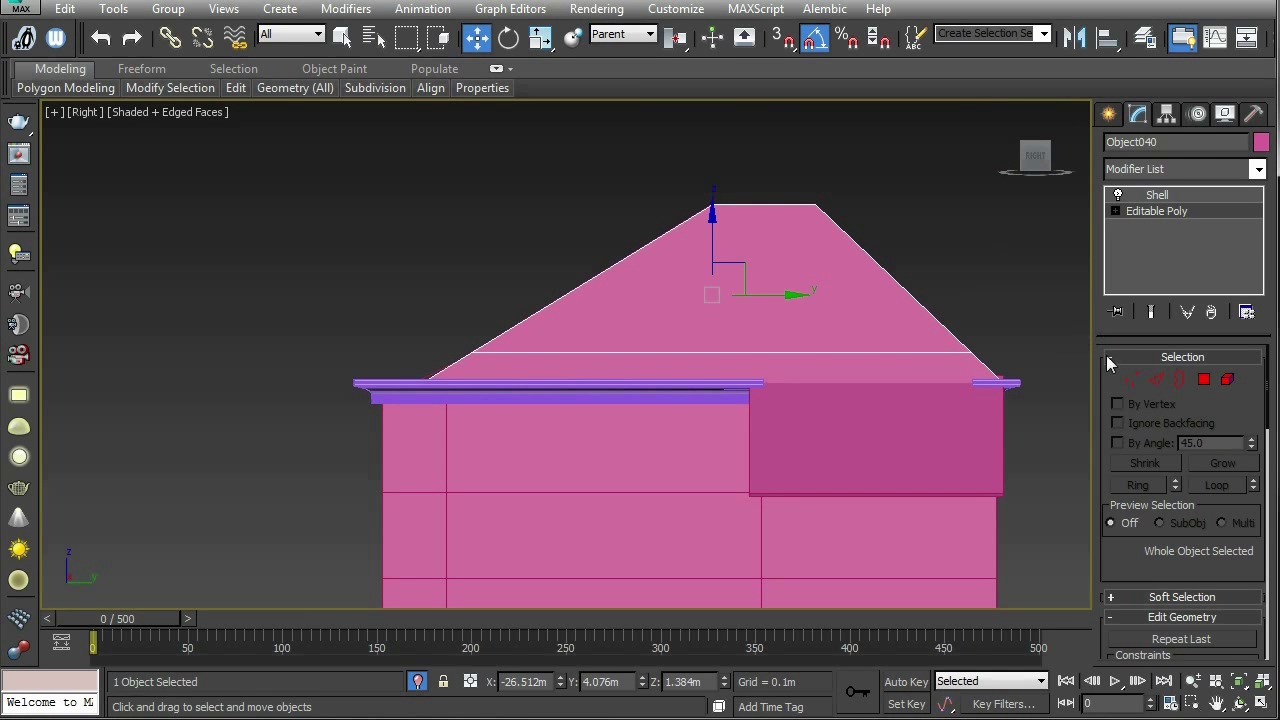
# Step: Move the gable panel's new edge ends outward to form vertical lower ends, then shift both corner vertex pairs inward along Y
pyautogui.press('1')
pyautogui.moveTo(519, 339); pyautogui.dragTo(489, 348)
pyautogui.moveTo(993, 364); pyautogui.dragTo(995, 365)
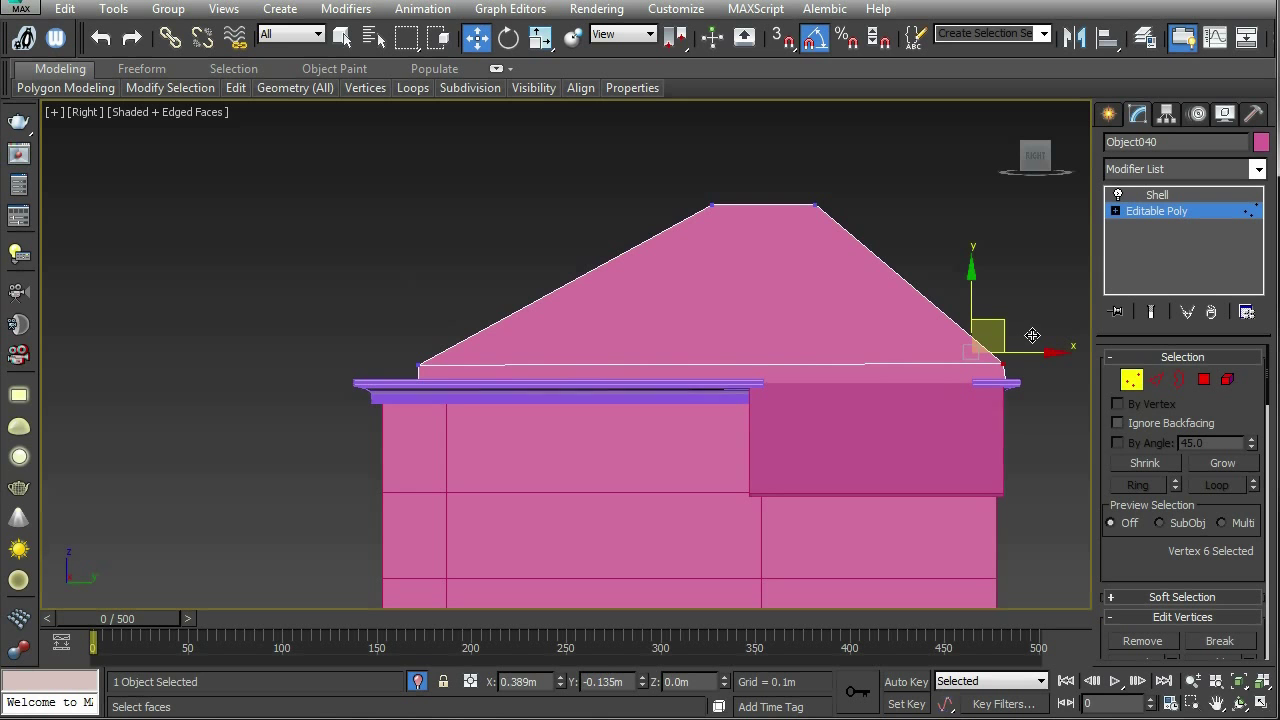
pyautogui.moveTo(1033, 336); pyautogui.dragTo(1033, 338)
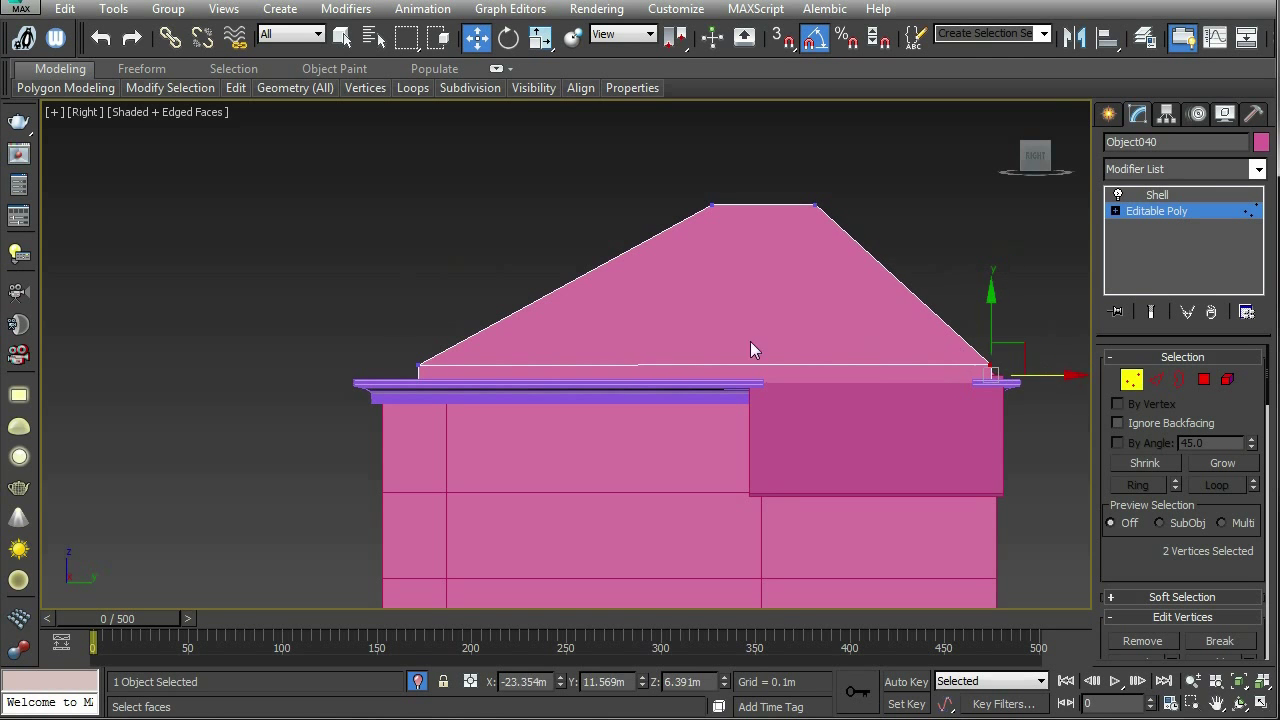
pyautogui.moveTo(468, 373)
pyautogui.mouseDown()
pyautogui.moveTo(497, 373)
pyautogui.moveTo(484, 374)
pyautogui.mouseUp()
pyautogui.scroll(5, 484, 374)
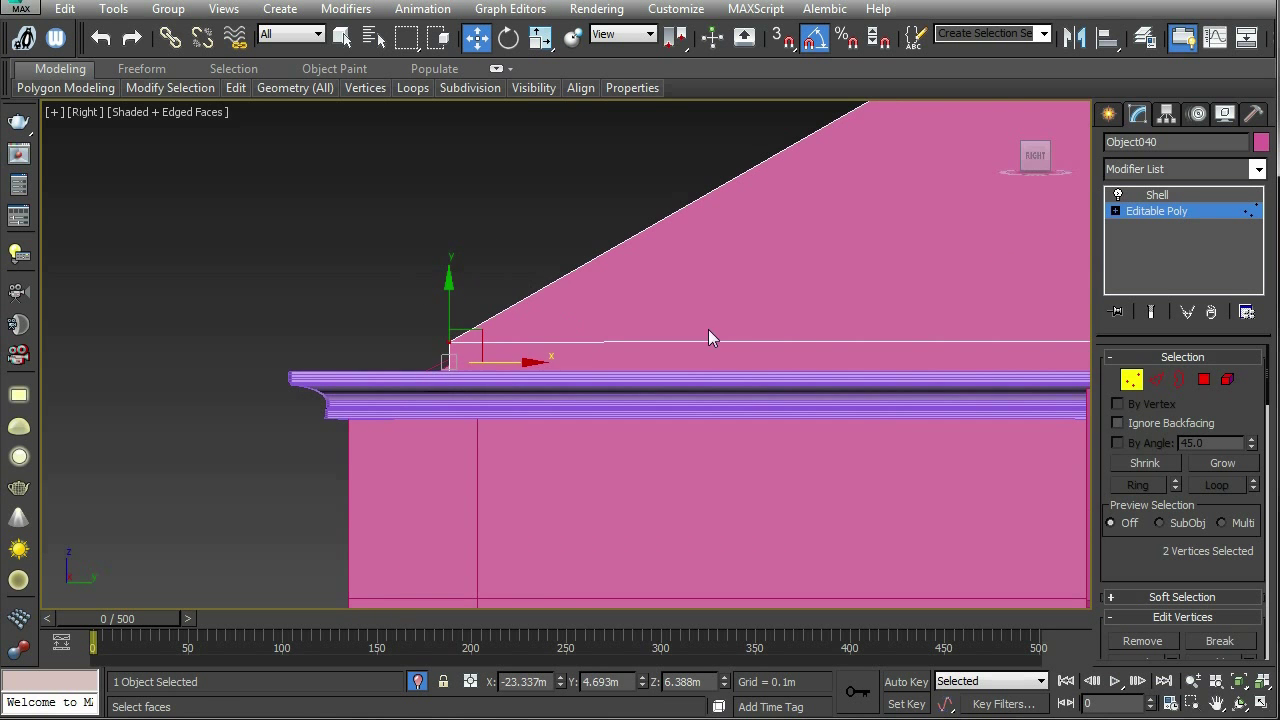
pyautogui.click(1131, 379)
# Step: Move the main roof's two front eave vertices inward along Y toward the gable panel's lower corner
pyautogui.click(439, 363)
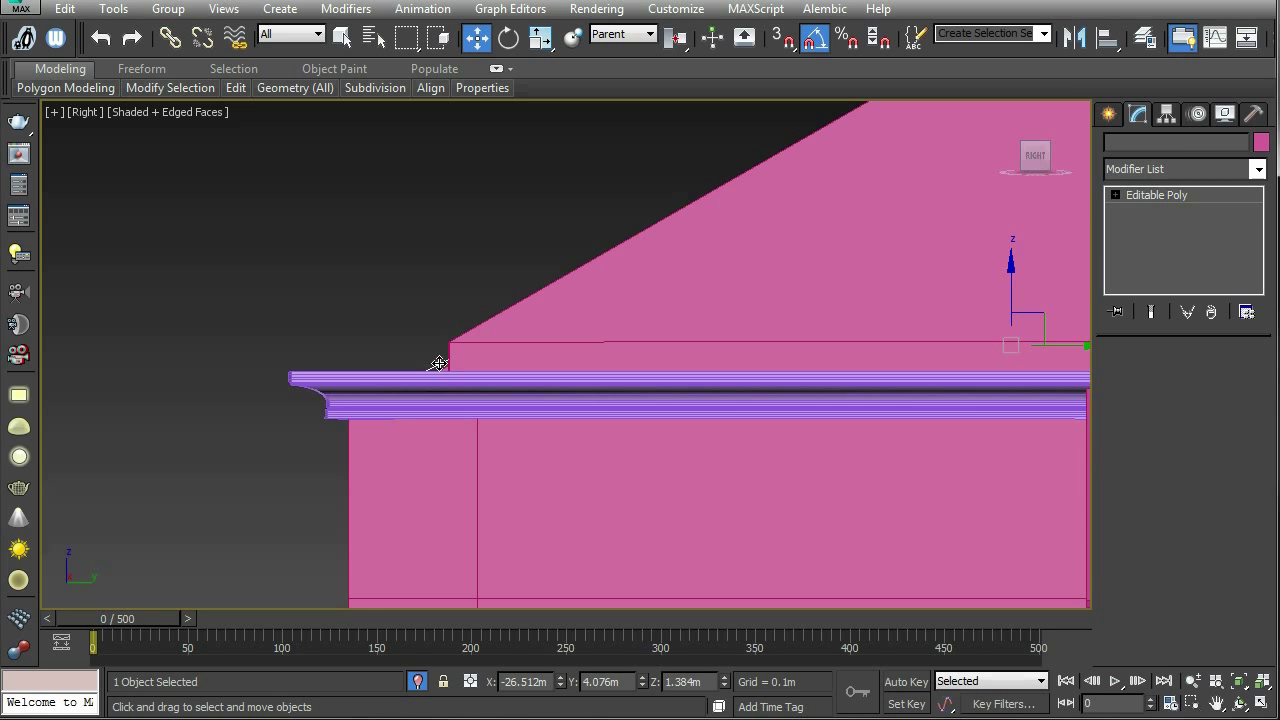
pyautogui.moveTo(479, 412)
pyautogui.keyDown('alt'); pyautogui.mouseDown(button='middle')
pyautogui.moveTo(494, 429)
pyautogui.moveTo(486, 406)
pyautogui.moveTo(477, 417)
pyautogui.moveTo(771, 429)
pyautogui.moveTo(637, 434)
pyautogui.moveTo(470, 412)
pyautogui.mouseUp(button='middle'); pyautogui.keyUp('alt')
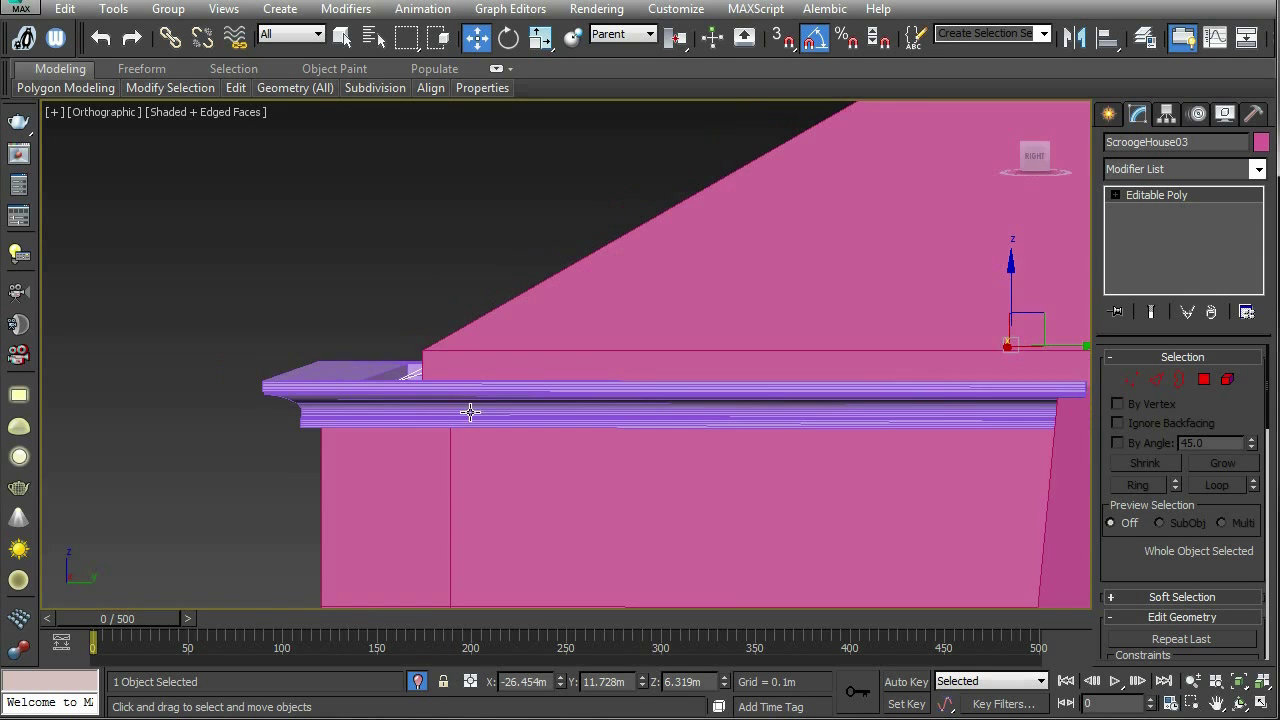
pyautogui.click(1032, 158)
pyautogui.click(1130, 378)
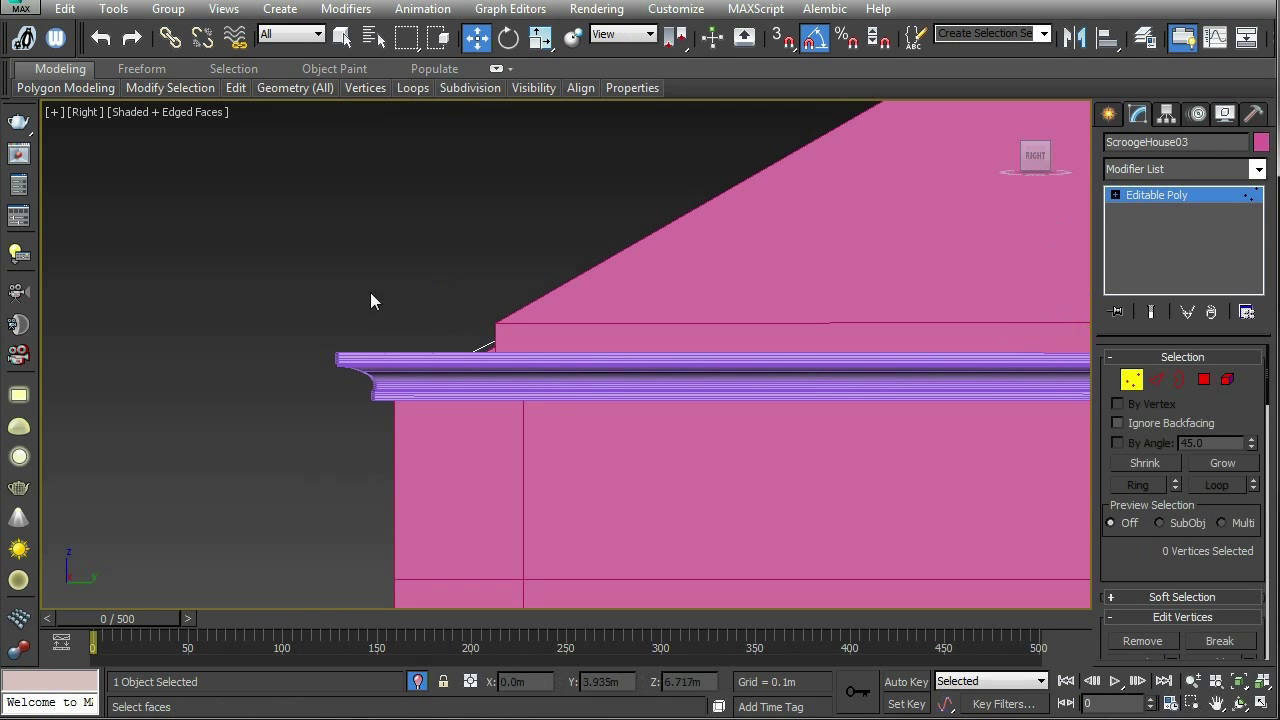
pyautogui.press('F3')
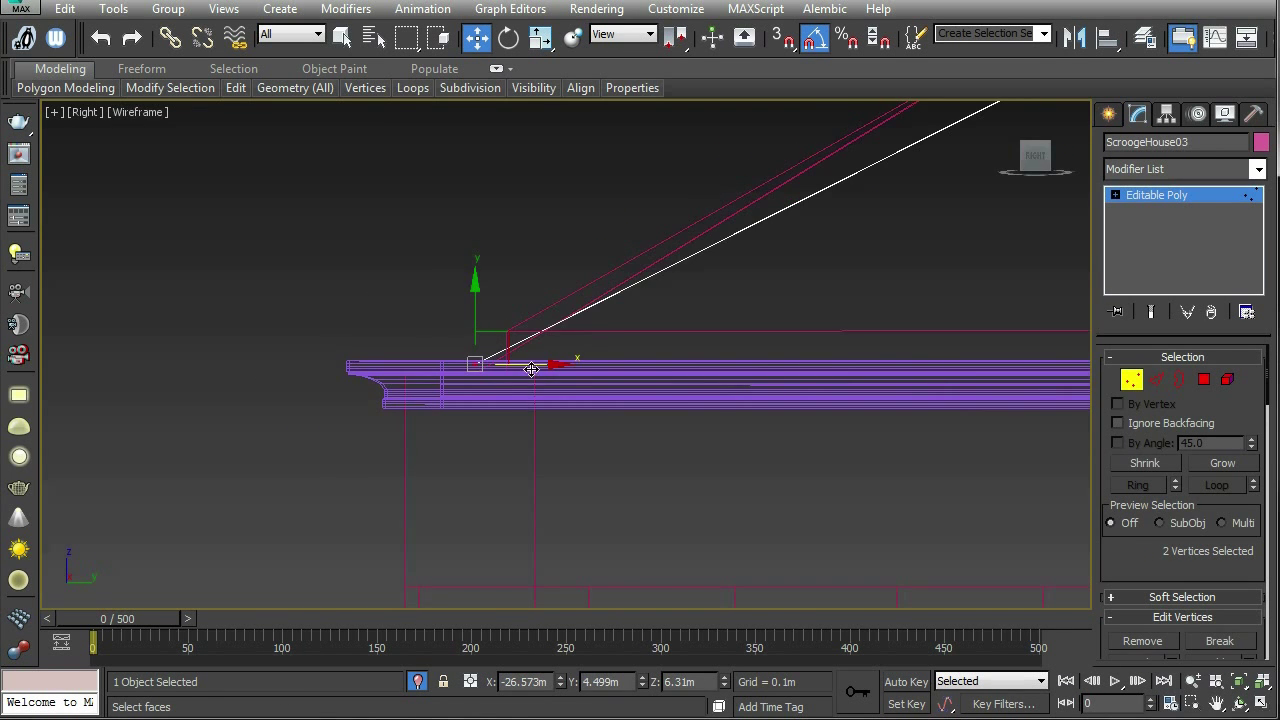
pyautogui.scroll(2, 531, 369)
pyautogui.moveTo(506, 378); pyautogui.dragTo(570, 380)
pyautogui.scroll(-3, 520, 340)
pyautogui.moveTo(520, 340)
pyautogui.keyDown('alt'); pyautogui.mouseDown(button='middle')
pyautogui.moveTo(594, 457)
pyautogui.moveTo(554, 454)
pyautogui.moveTo(580, 443)
pyautogui.moveTo(466, 374)
pyautogui.moveTo(525, 383)
pyautogui.moveTo(836, 360)
pyautogui.moveTo(682, 362)
pyautogui.moveTo(620, 385)
pyautogui.moveTo(564, 346)
pyautogui.moveTo(629, 362)
pyautogui.moveTo(442, 371)
pyautogui.moveTo(466, 360)
pyautogui.moveTo(439, 359)
pyautogui.moveTo(614, 343)
pyautogui.moveTo(578, 350)
pyautogui.moveTo(590, 350)
pyautogui.mouseUp(button='middle'); pyautogui.keyUp('alt')
pyautogui.press('F3')
pyautogui.click(1131, 380)
# Step: Raise the original gable panel's two upper vertices slightly along Z
pyautogui.moveTo(942, 229); pyautogui.dragTo(930, 289, button='middle')
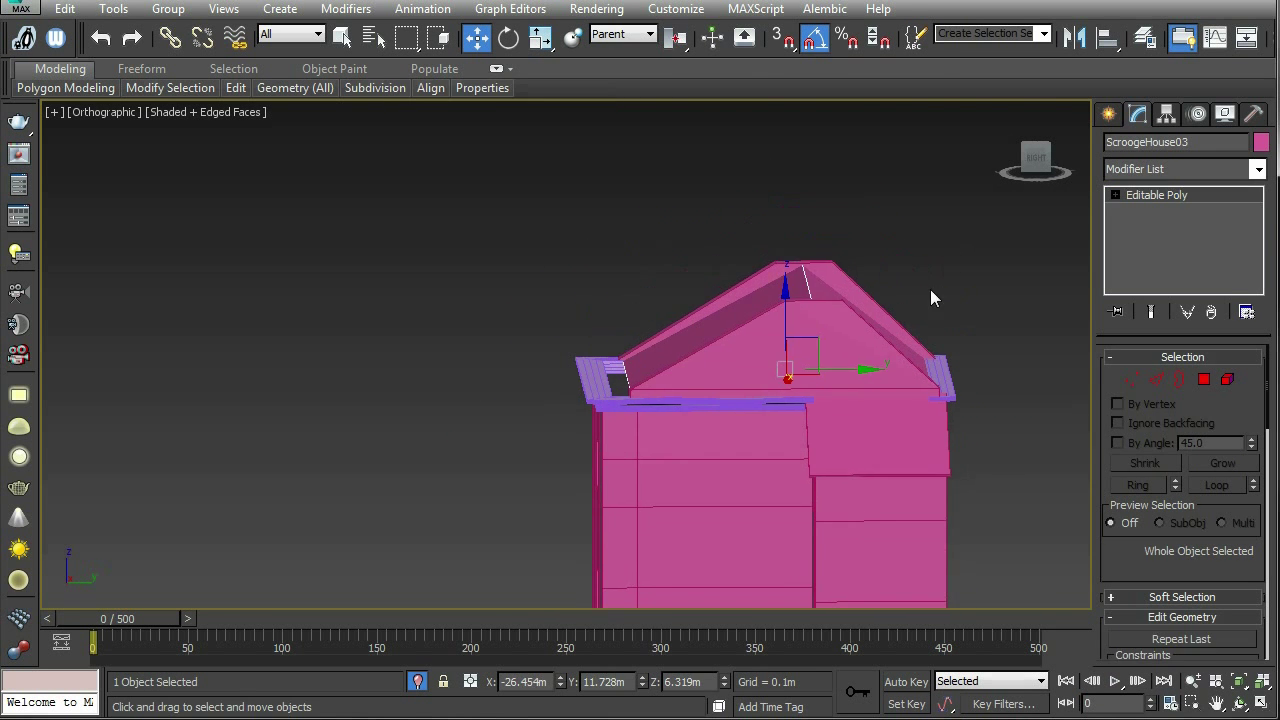
pyautogui.click(930, 289)
pyautogui.click(837, 319)
pyautogui.click(1116, 212)
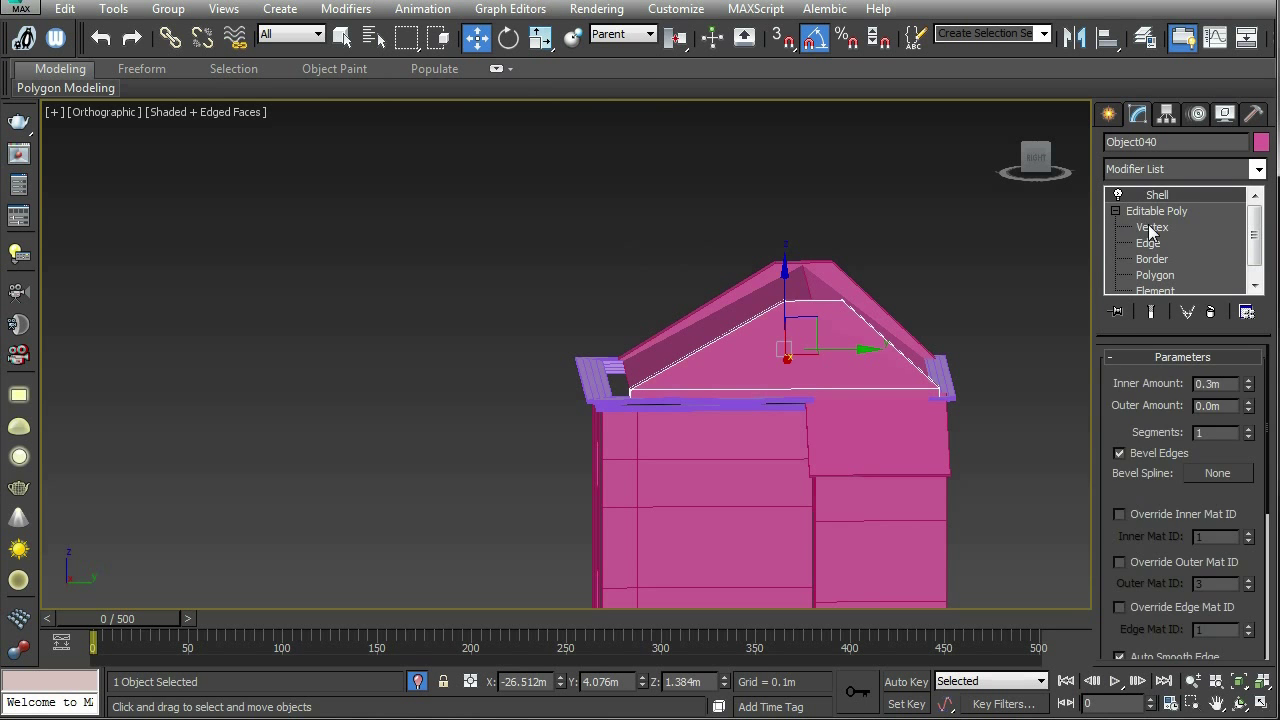
pyautogui.click(1152, 227)
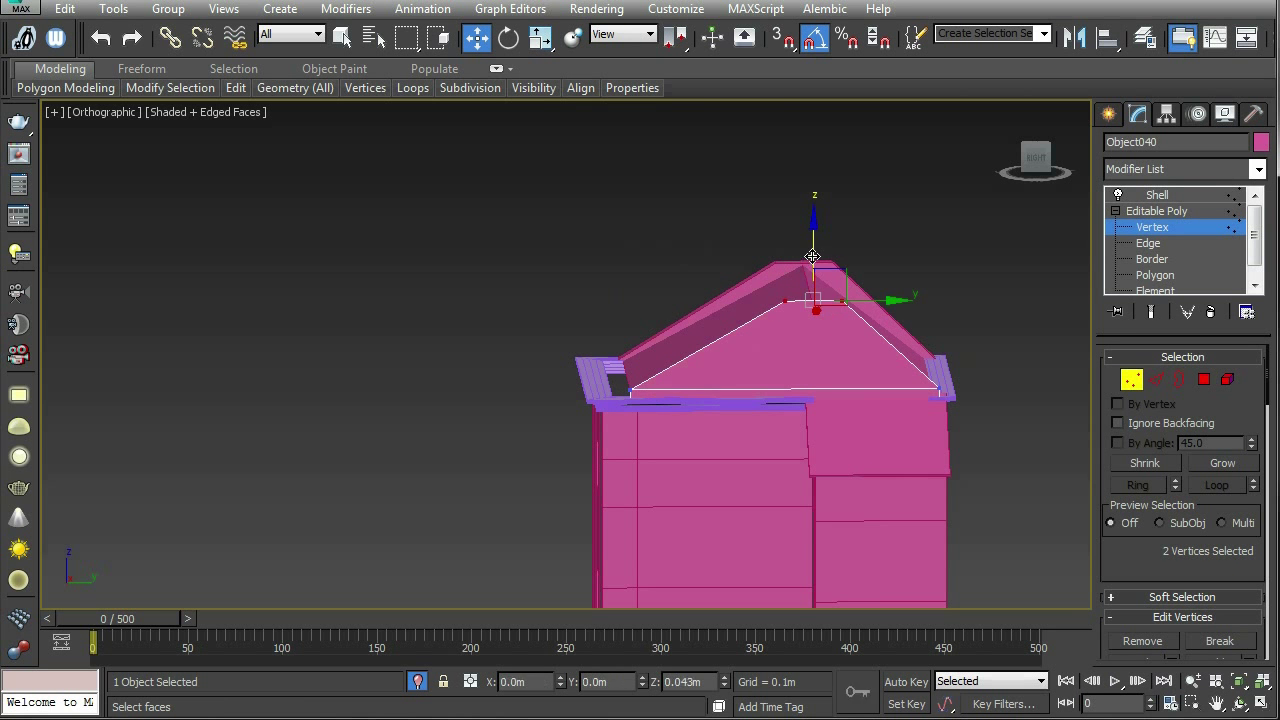
pyautogui.keyDown('alt'); pyautogui.moveTo(779, 288); pyautogui.dragTo(787, 354, button='middle'); pyautogui.keyUp('alt')
pyautogui.moveTo(879, 300); pyautogui.dragTo(907, 298)
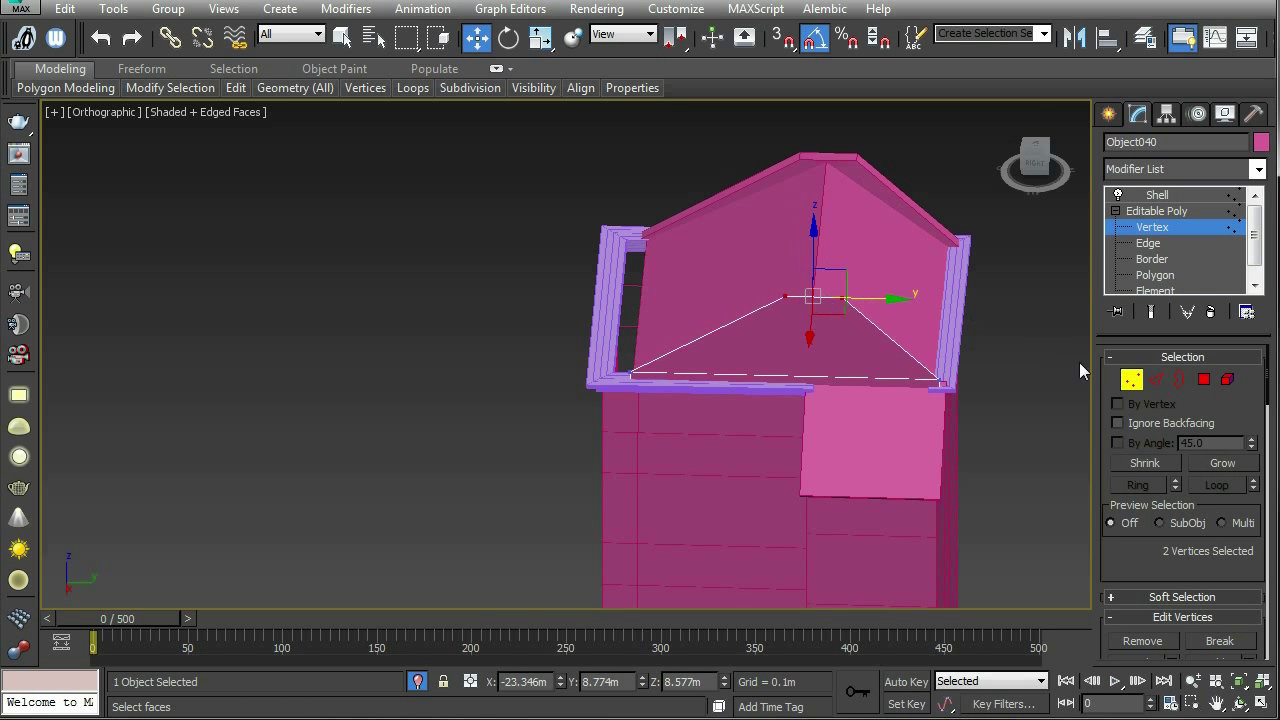
pyautogui.click(1131, 379)
# Step: Add a Smooth modifier to the gable panel with Auto Smooth, Prevent Indirect Smoothing and a threshold of 22.0
pyautogui.keyDown('alt'); pyautogui.moveTo(960, 290); pyautogui.dragTo(895, 305, button='middle'); pyautogui.keyUp('alt')
pyautogui.click(975, 320)
pyautogui.click(852, 318)
pyautogui.scroll(3, 843, 317)
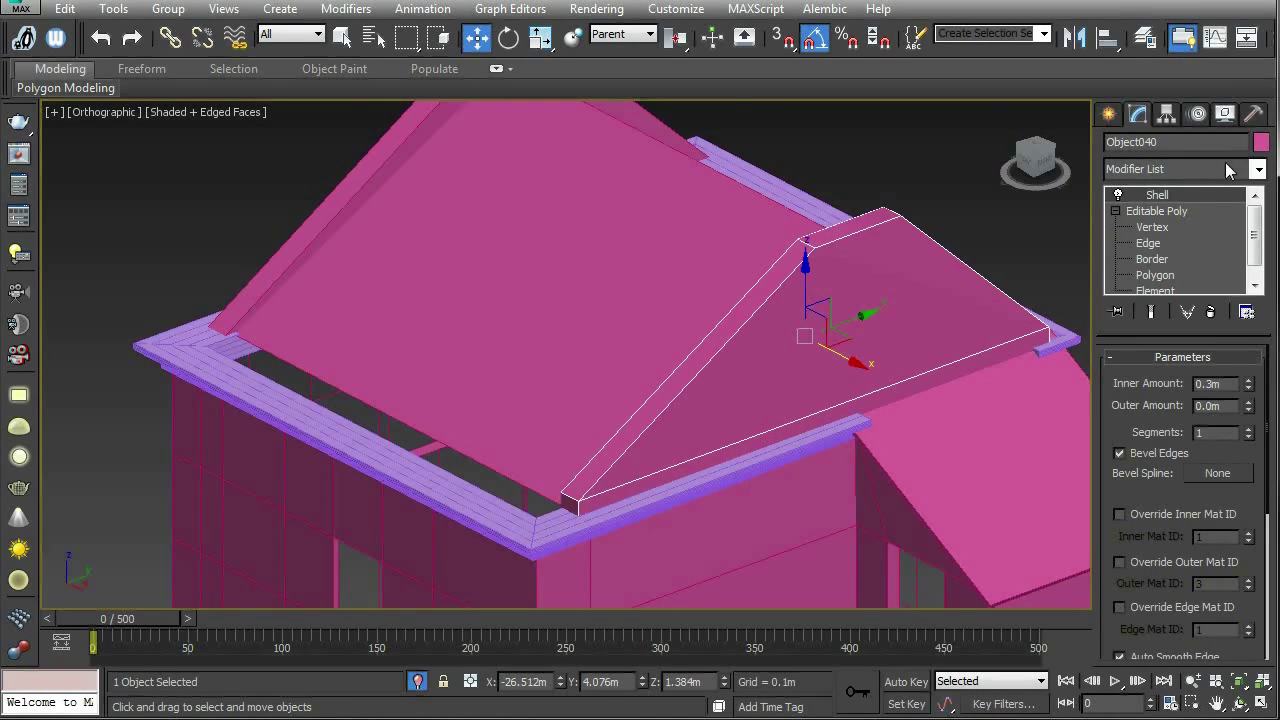
pyautogui.click(1258, 169)
pyautogui.write('sm')
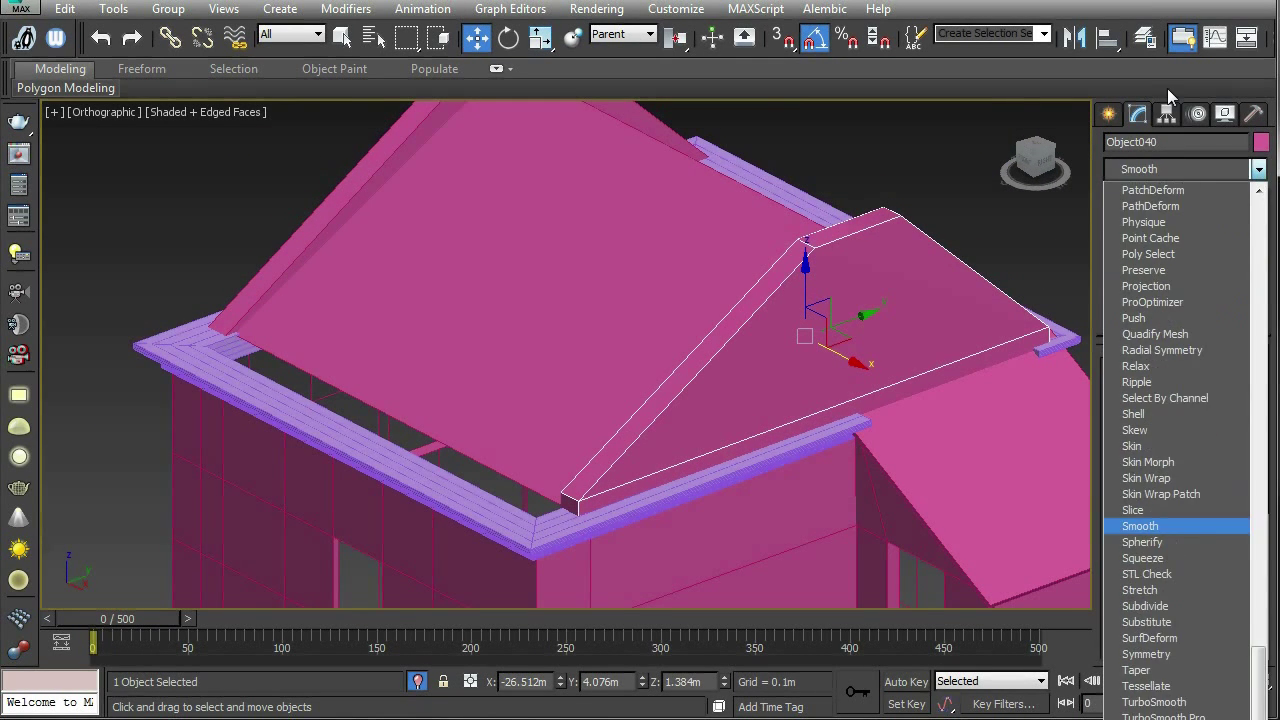
pyautogui.press('Return')
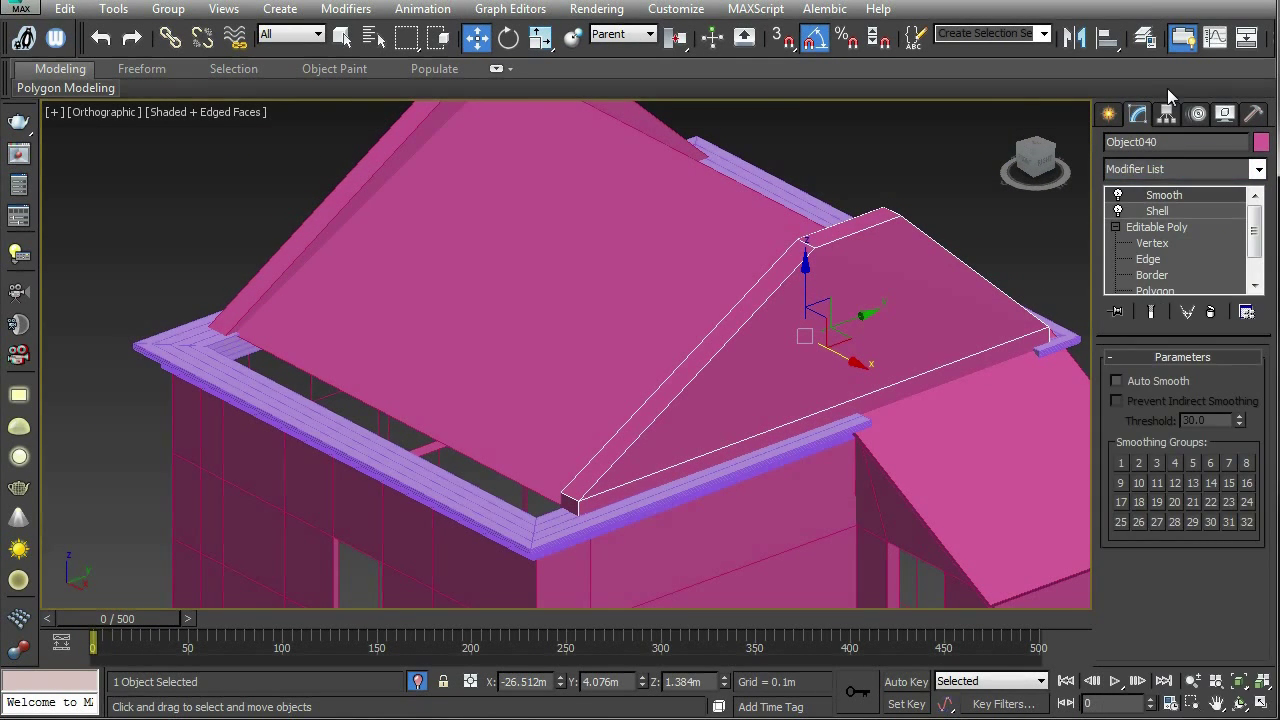
pyautogui.click(1117, 381)
pyautogui.keyDown('alt'); pyautogui.moveTo(979, 390); pyautogui.dragTo(1000, 405, button='middle'); pyautogui.keyUp('alt')
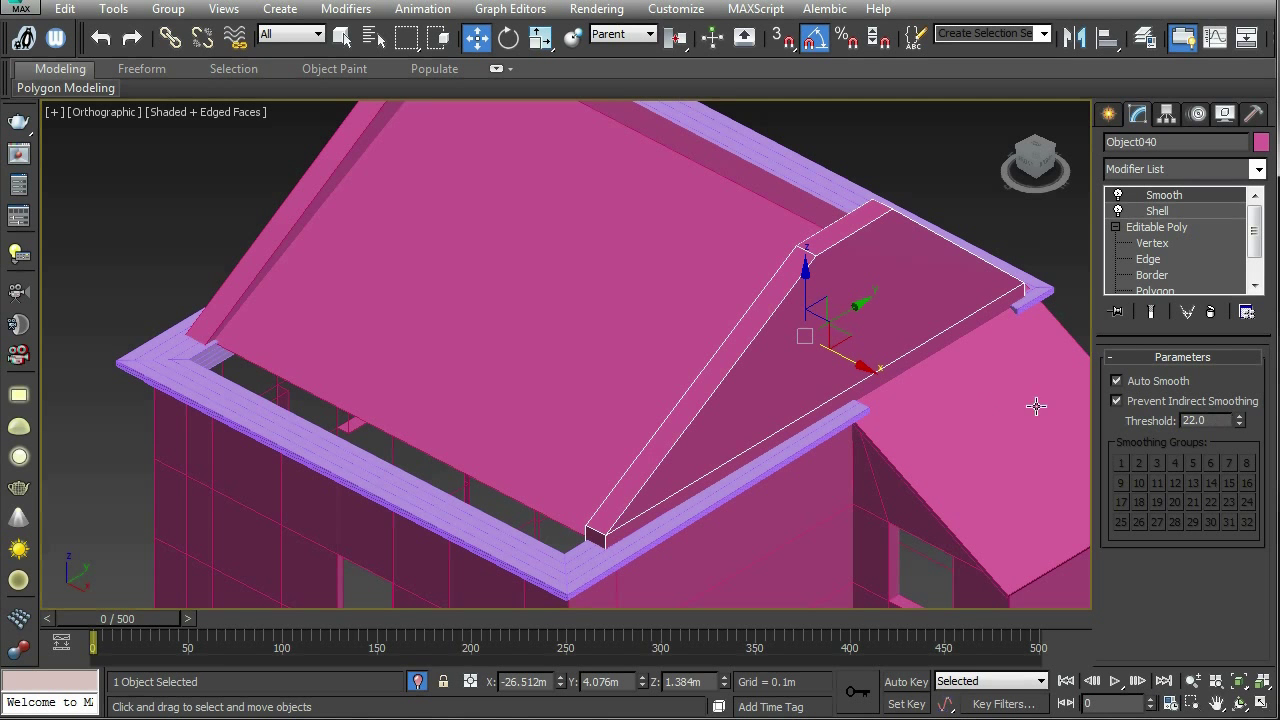
# Step: Move the side extension roof's two upper vertices about 0.12 m outward along X and slightly down, under the cornice
pyautogui.keyDown('alt'); pyautogui.moveTo(1036, 405); pyautogui.dragTo(796, 391, button='middle'); pyautogui.keyUp('alt')
pyautogui.click(798, 423)
pyautogui.click(1180, 229)
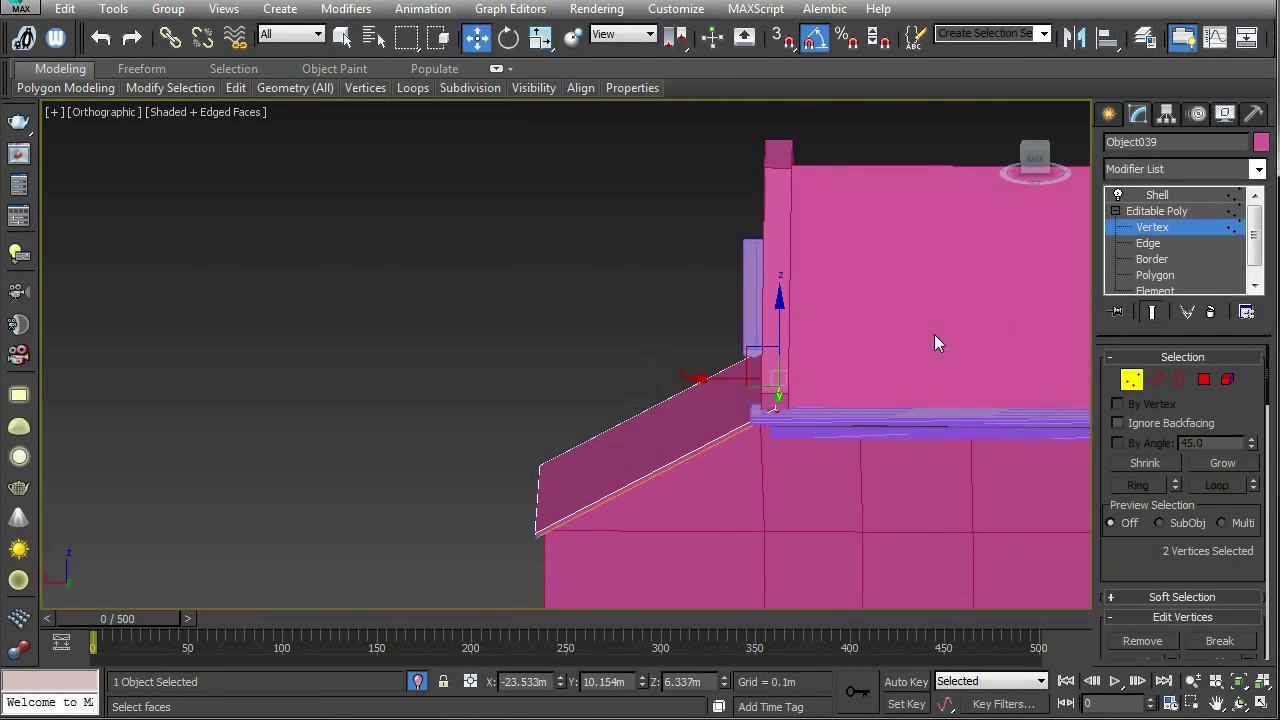
pyautogui.keyDown('alt'); pyautogui.moveTo(934, 334); pyautogui.dragTo(724, 345, button='middle'); pyautogui.keyUp('alt')
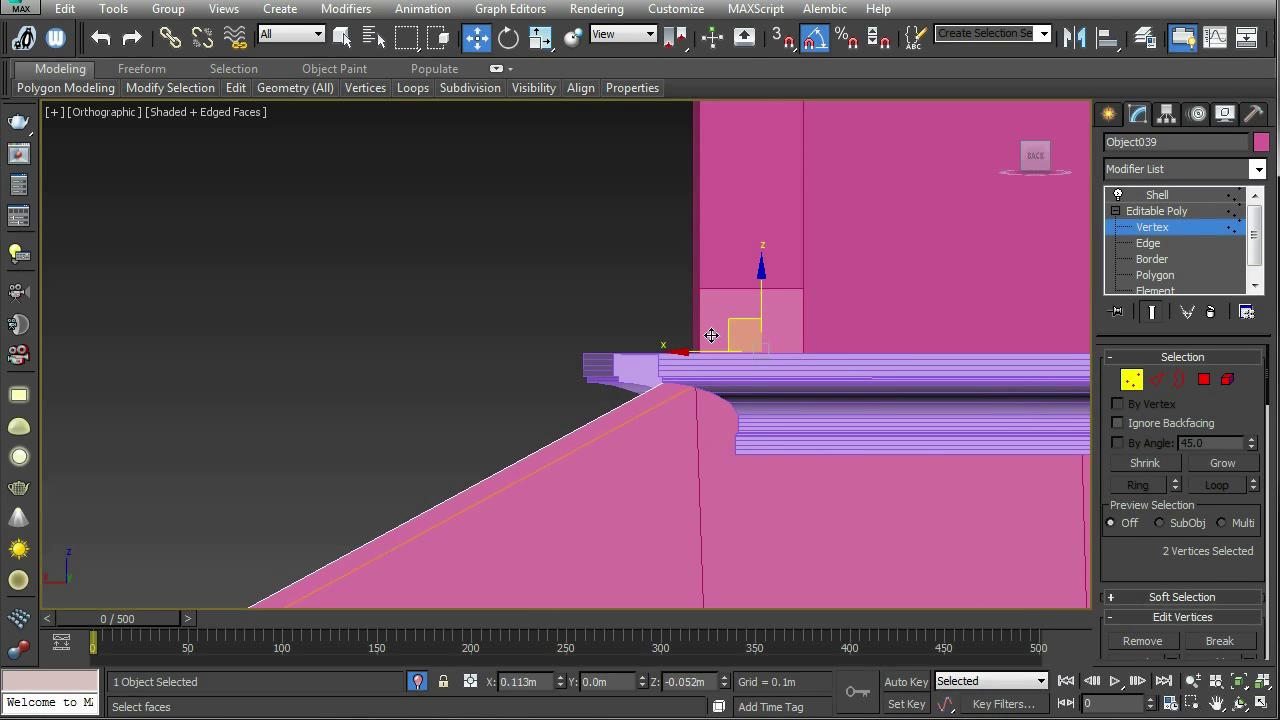
pyautogui.keyDown('alt'); pyautogui.moveTo(720, 337); pyautogui.dragTo(823, 377, button='middle'); pyautogui.keyUp('alt')
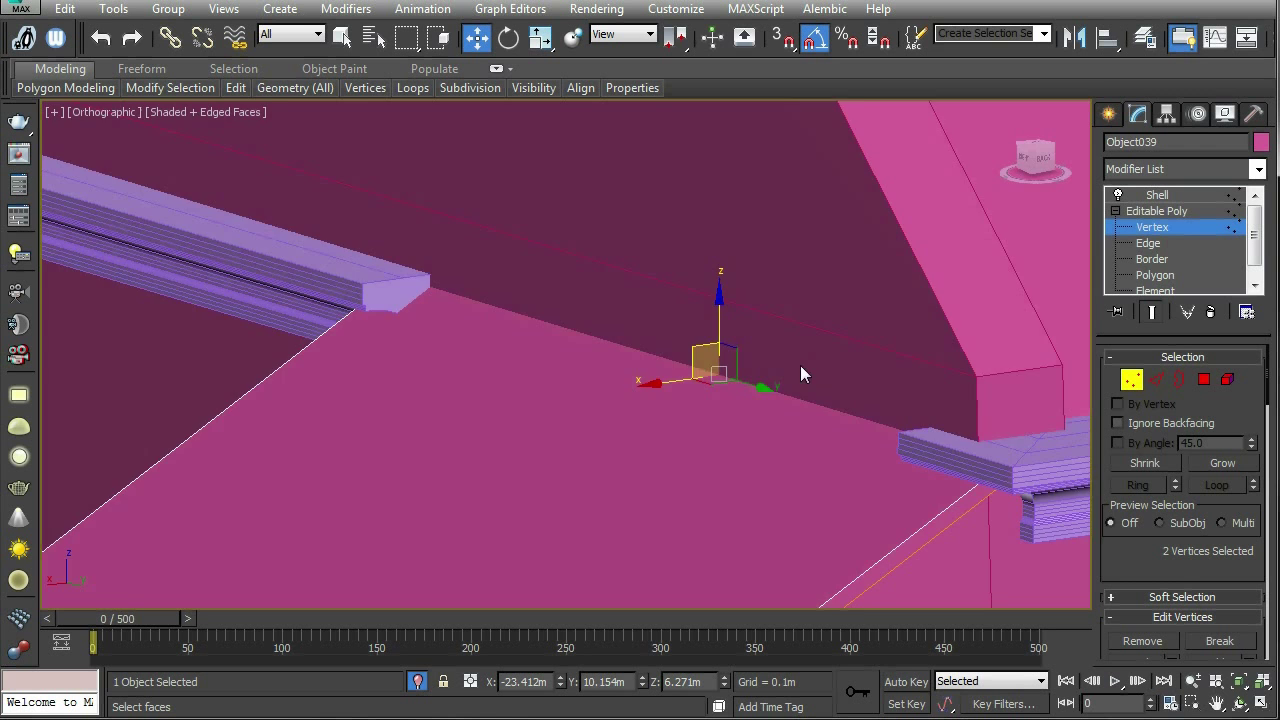
# Step: Raise the extension roof's two upper vertices to Z 6.28 m and check how the roof meets the cornice
pyautogui.scroll(-3, 800, 367)
pyautogui.keyDown('alt'); pyautogui.moveTo(768, 440); pyautogui.dragTo(832, 437, button='middle'); pyautogui.keyUp('alt')
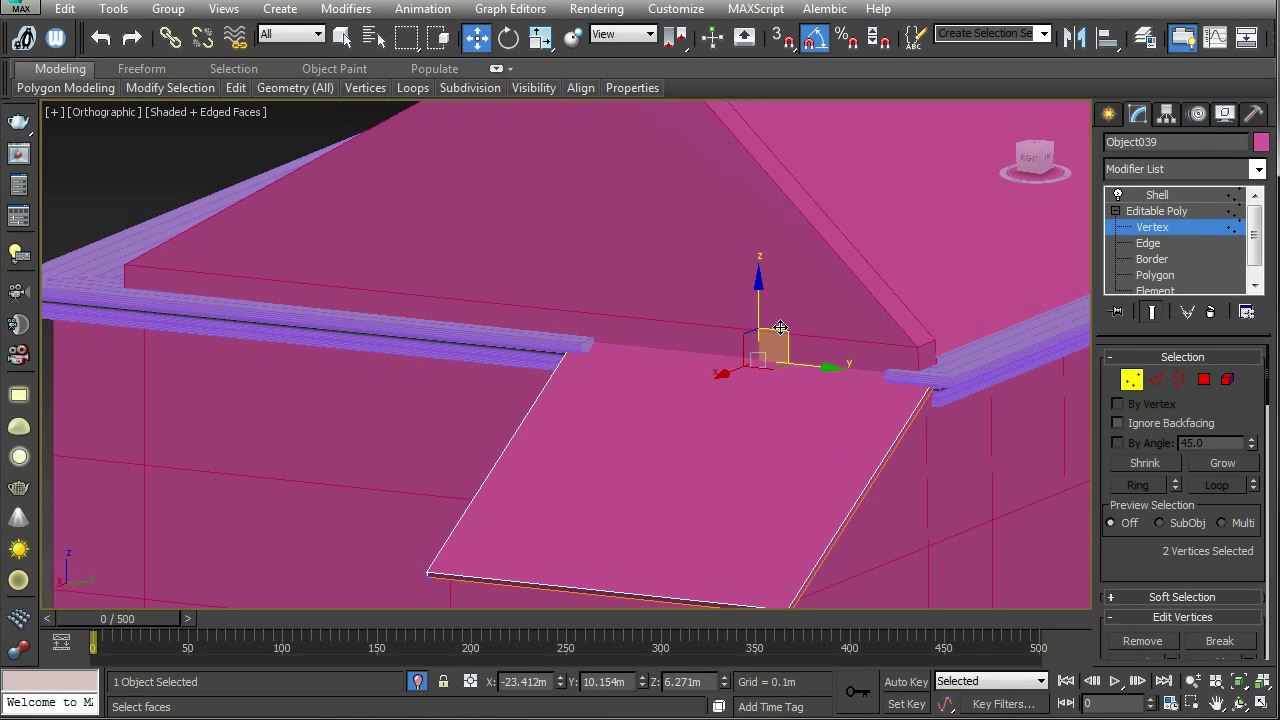
pyautogui.keyDown('alt'); pyautogui.moveTo(760, 316); pyautogui.dragTo(1034, 253, button='middle'); pyautogui.keyUp('alt')
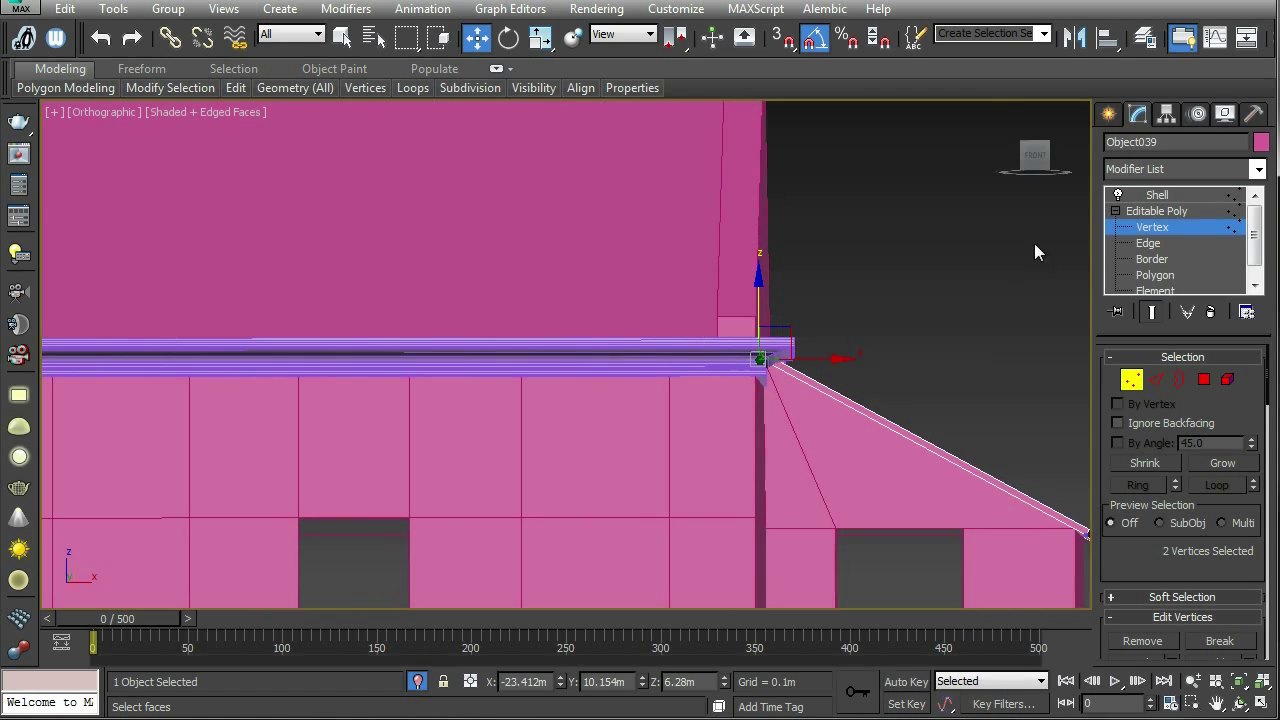
pyautogui.click(1040, 165)
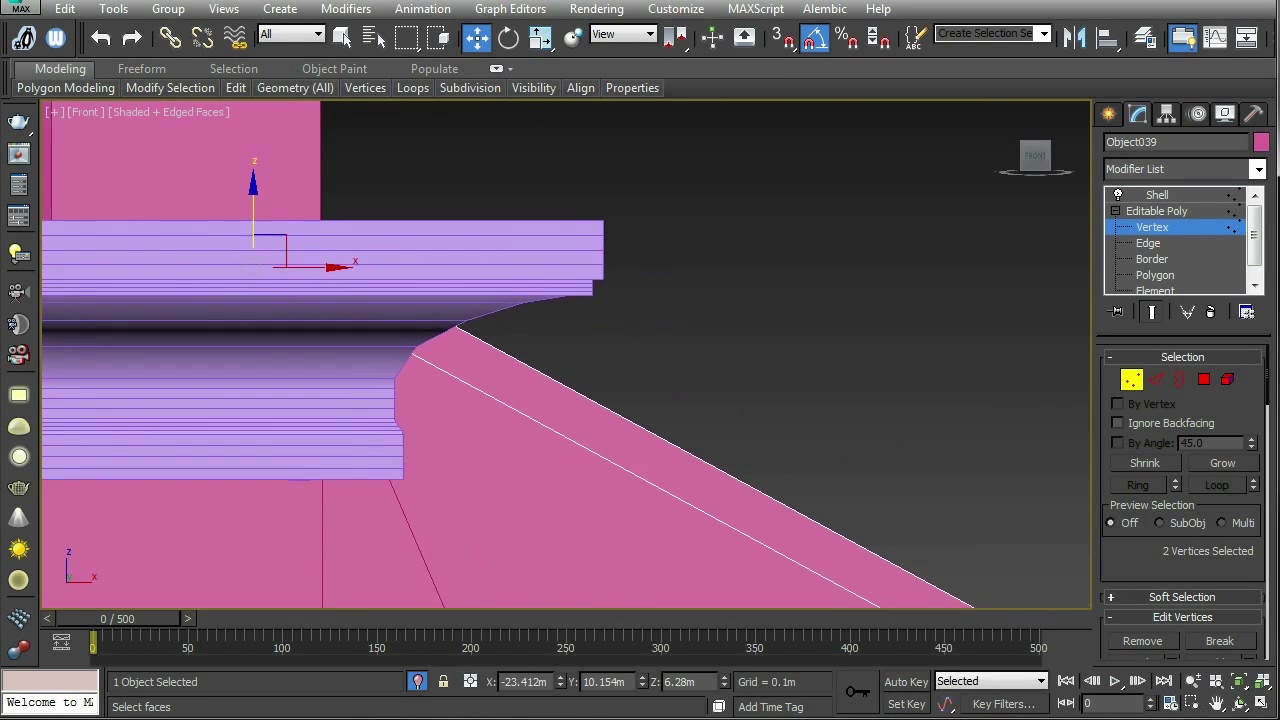
pyautogui.keyDown('alt'); pyautogui.moveTo(723, 354); pyautogui.dragTo(660, 380, button='middle'); pyautogui.keyUp('alt')
pyautogui.scroll(-5, 660, 380)
pyautogui.keyDown('alt'); pyautogui.moveTo(721, 505); pyautogui.dragTo(952, 349, button='middle'); pyautogui.keyUp('alt')
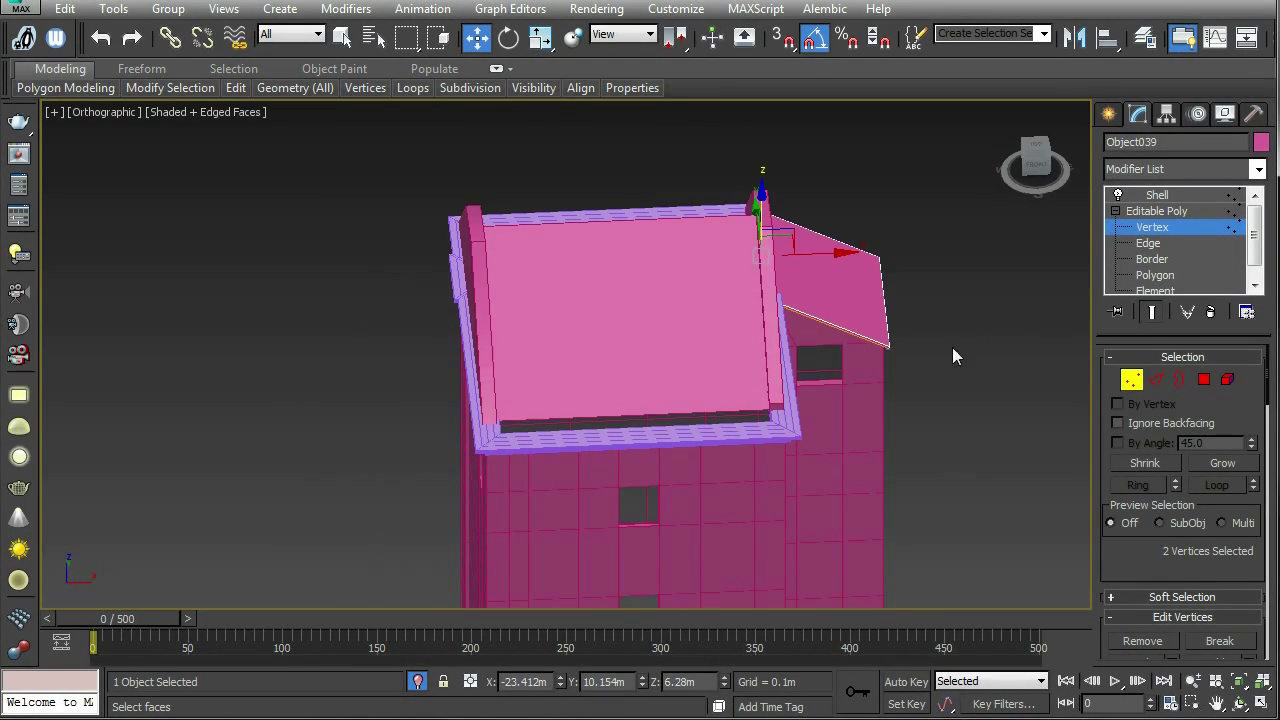
# Step: Select the main roof and extend its lower eave edge outward as a new strip covering the gap behind the front cornice
pyautogui.click(1136, 380)
pyautogui.click(694, 400)
pyautogui.keyDown('alt'); pyautogui.moveTo(694, 400); pyautogui.dragTo(838, 358, button='middle'); pyautogui.keyUp('alt')
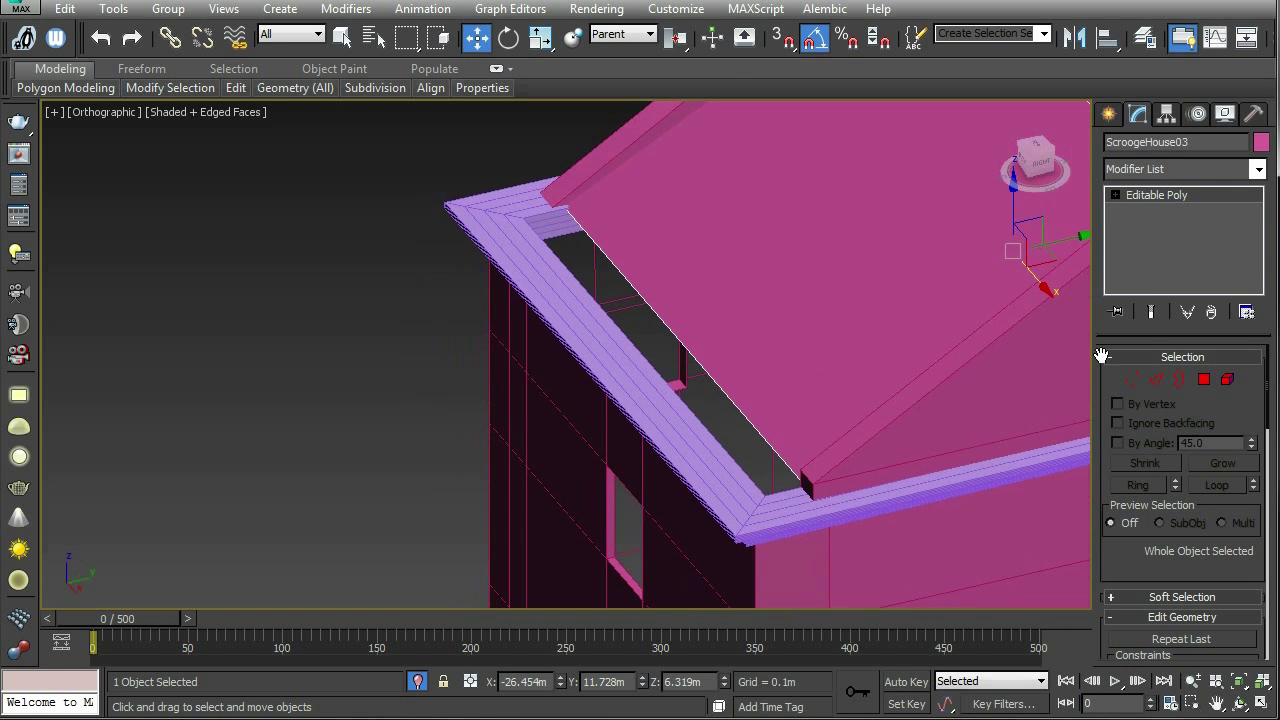
pyautogui.click(1165, 379)
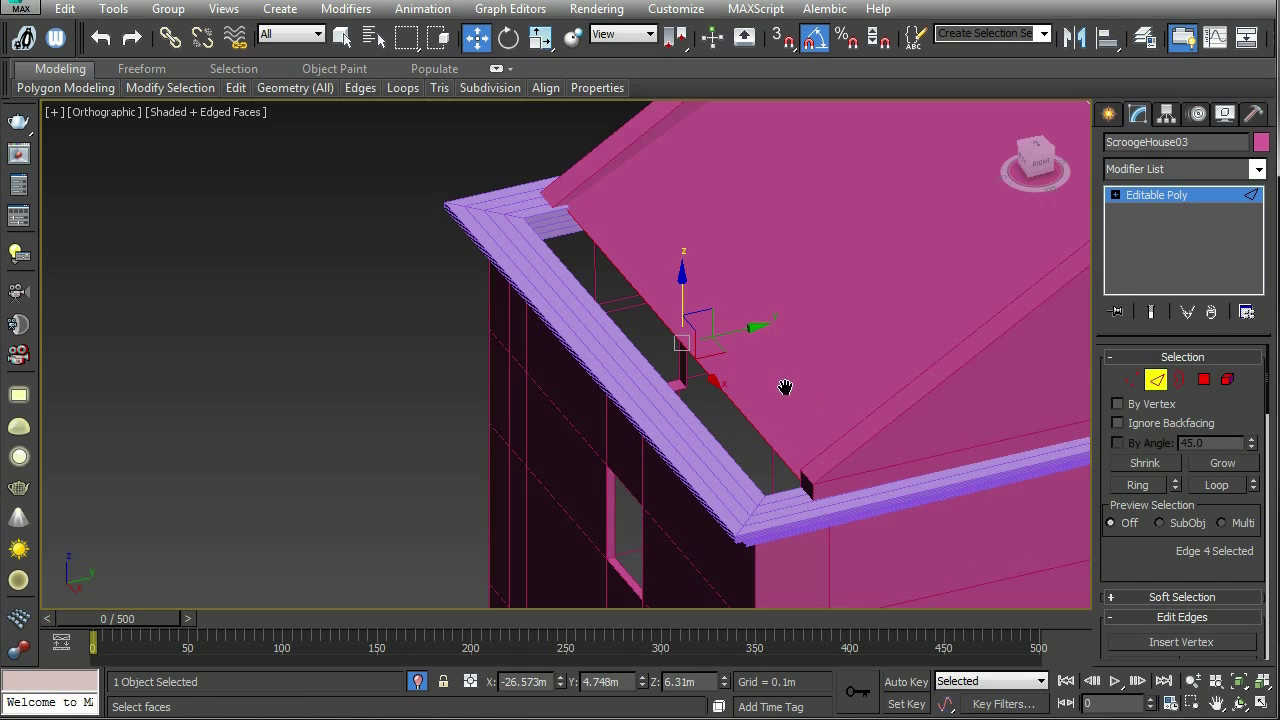
pyautogui.keyDown('alt'); pyautogui.moveTo(785, 387); pyautogui.dragTo(731, 352, button='middle'); pyautogui.keyUp('alt')
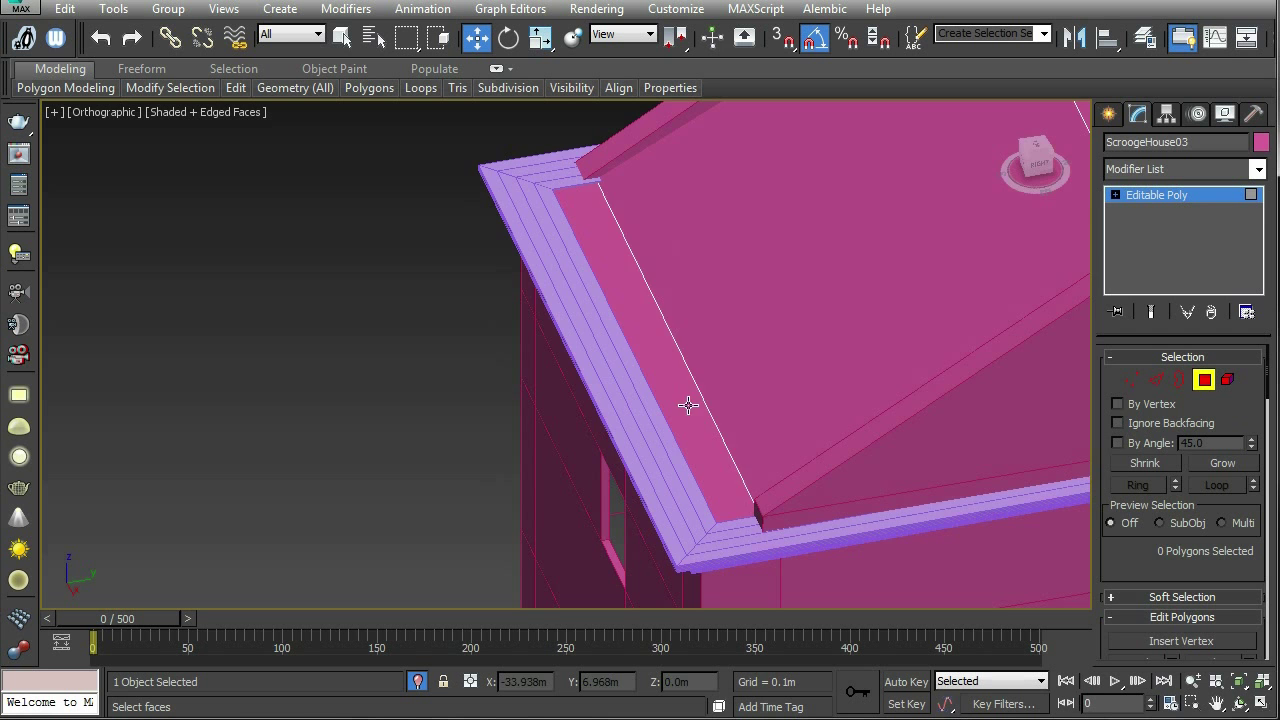
# Step: Detach the new eave strip polygon from the main roof as a separate object
pyautogui.keyDown('alt'); pyautogui.moveTo(787, 455); pyautogui.dragTo(930, 450, button='middle'); pyautogui.keyUp('alt')
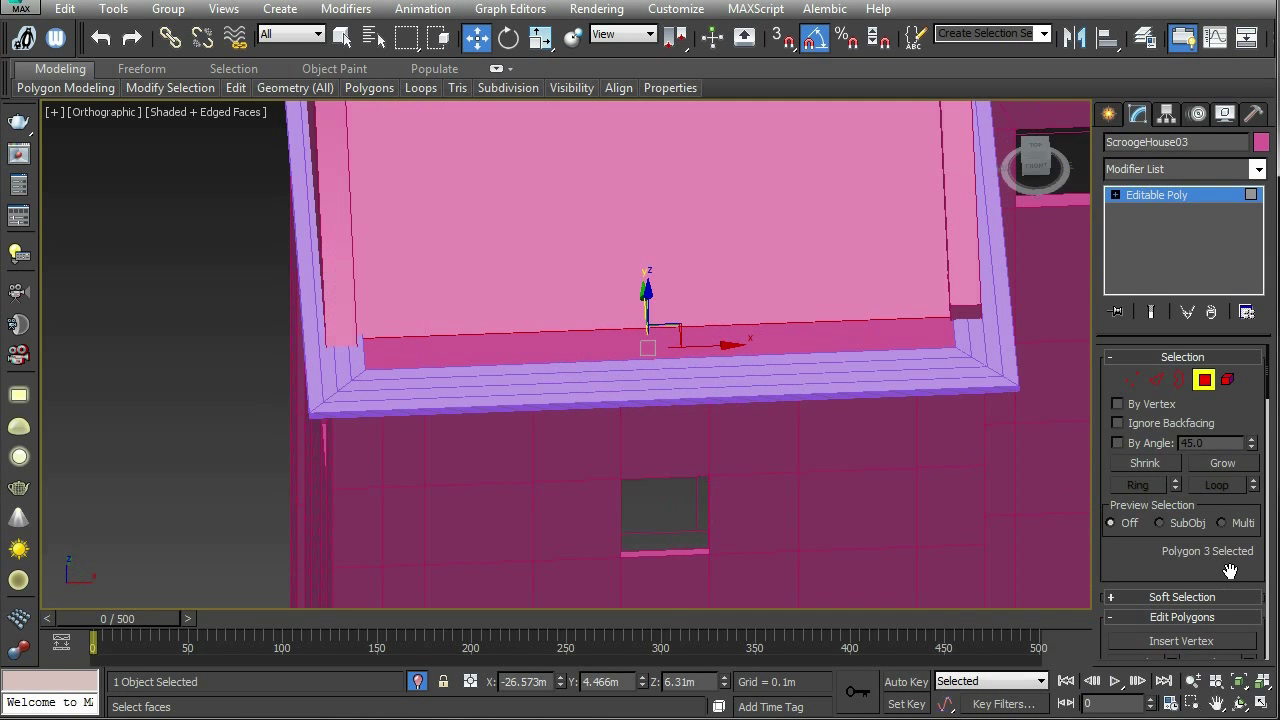
pyautogui.moveTo(1229, 571); pyautogui.dragTo(1216, 272)
pyautogui.click(1217, 557)
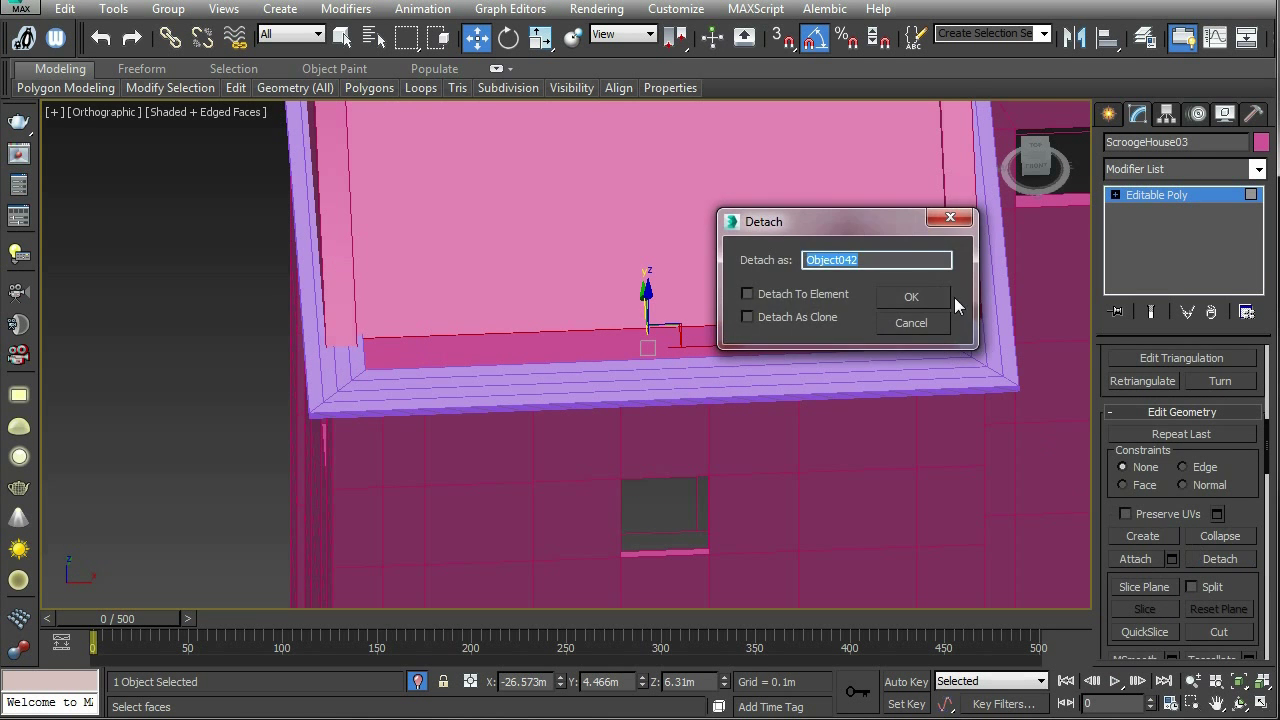
pyautogui.click(912, 298)
# Step: Show the model in wireframe and select only the detached eave strip beside the front cornice
pyautogui.keyDown('alt'); pyautogui.moveTo(917, 298); pyautogui.dragTo(1097, 358, button='middle'); pyautogui.keyUp('alt')
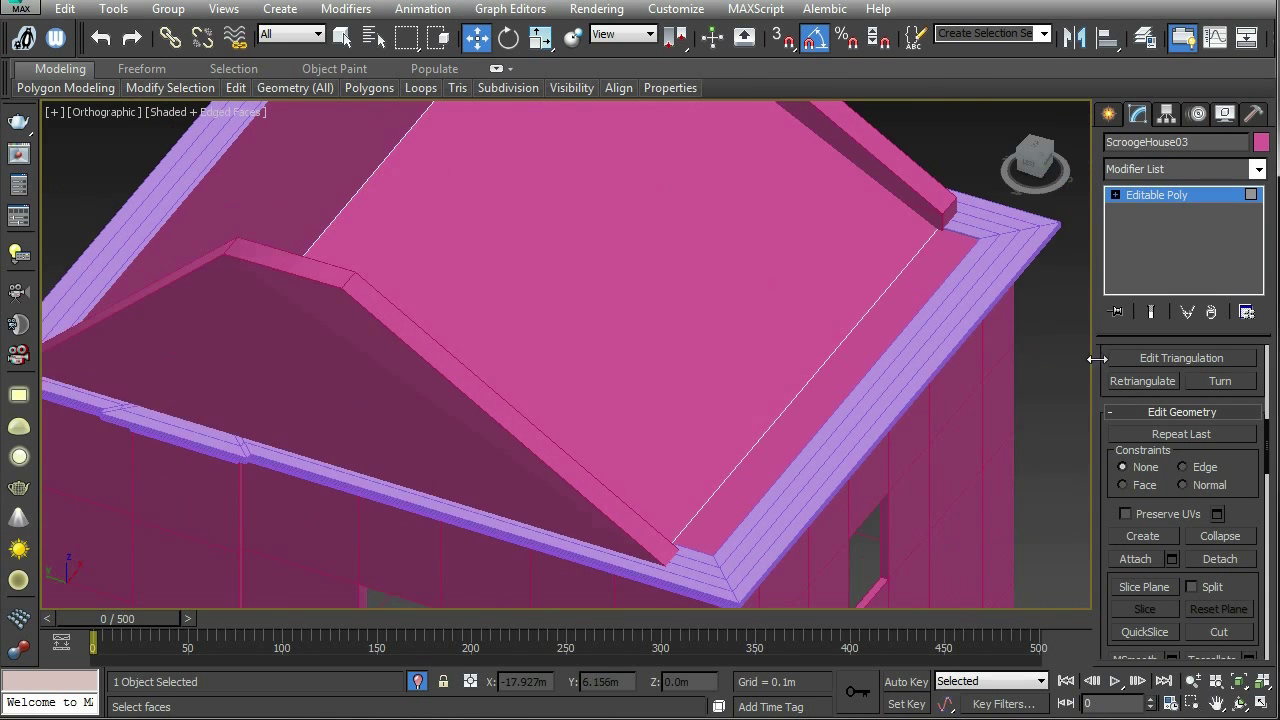
pyautogui.keyDown('alt'); pyautogui.moveTo(1064, 318); pyautogui.dragTo(1093, 290, button='middle'); pyautogui.keyUp('alt')
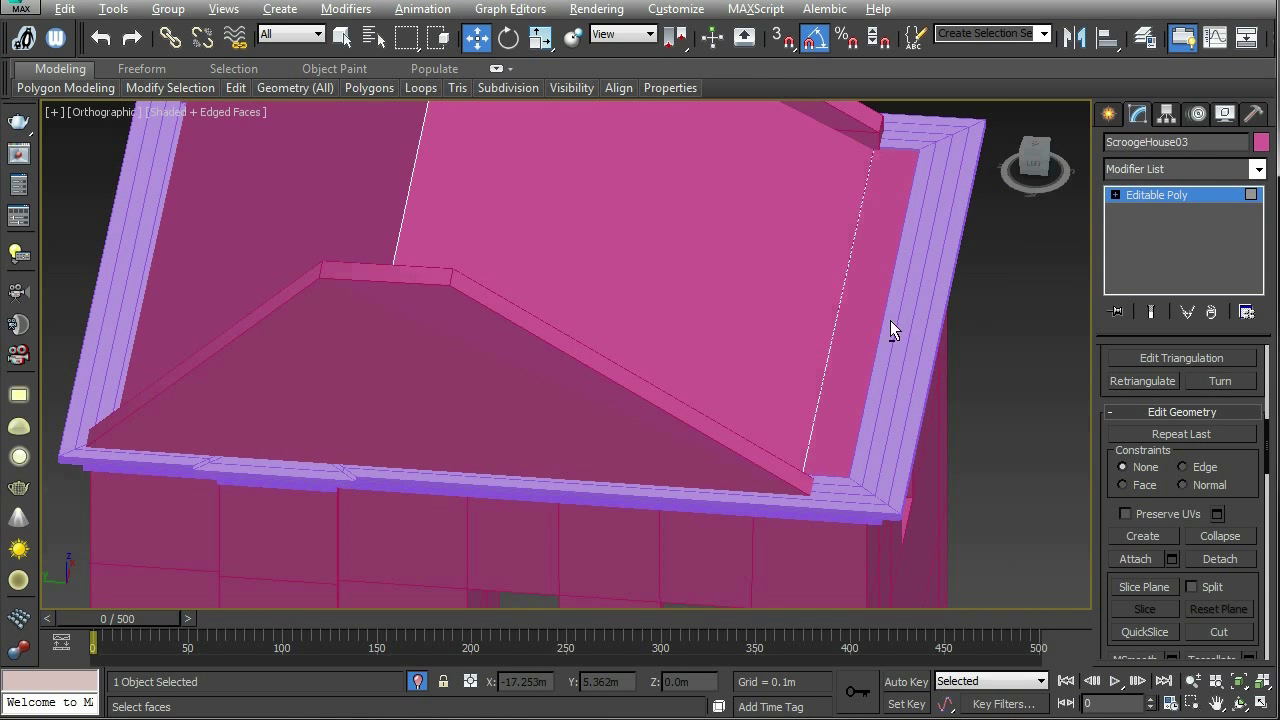
pyautogui.scroll(5, 890, 320)
pyautogui.scroll(1, 857, 303)
pyautogui.press('F3')
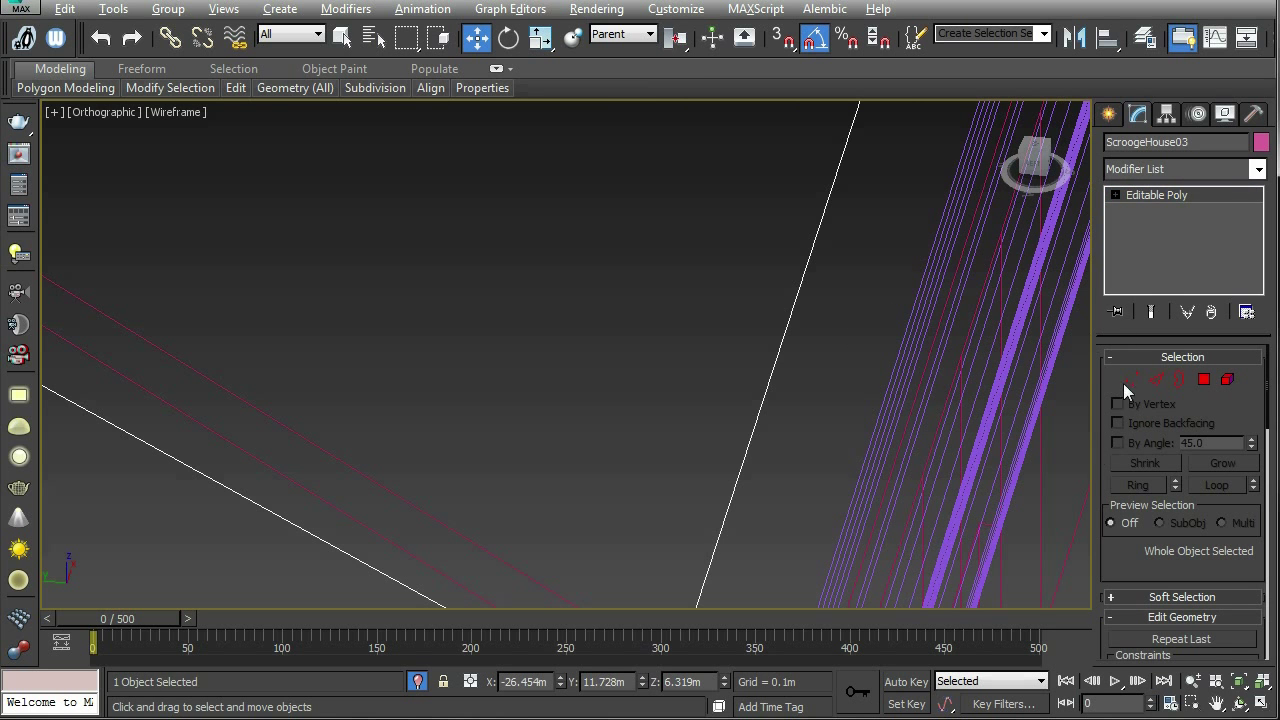
pyautogui.press('z')
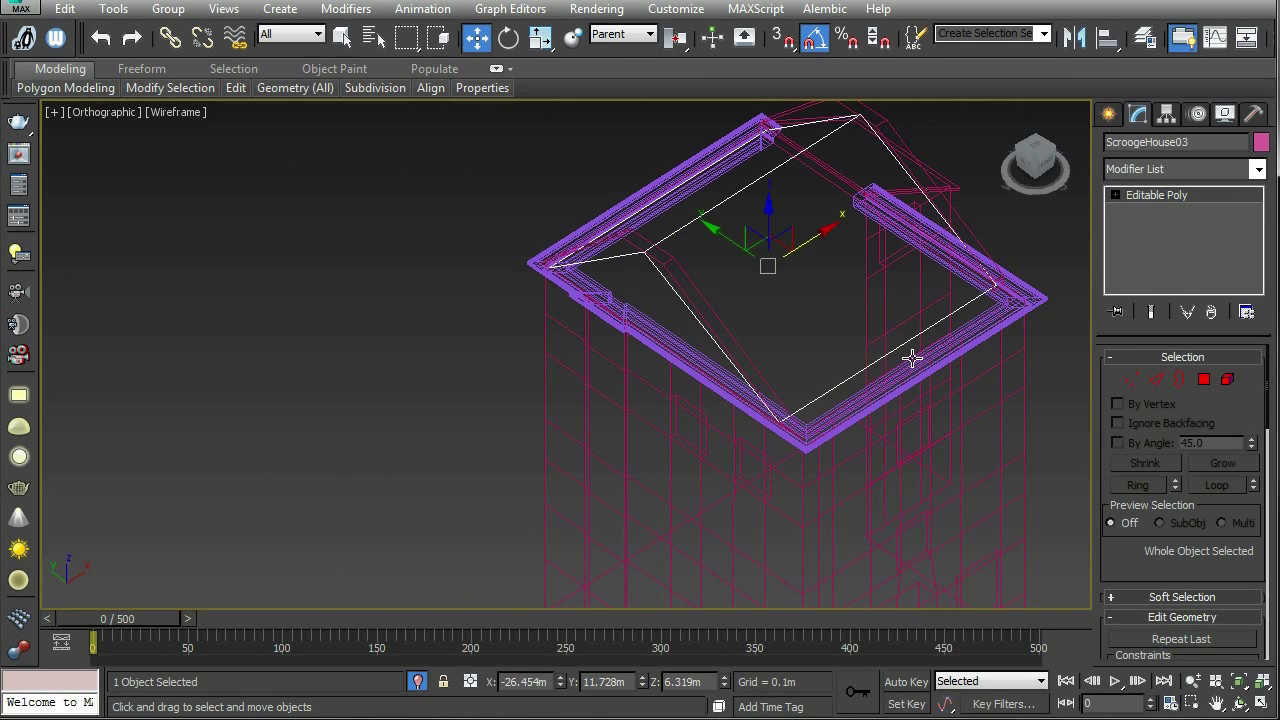
pyautogui.click(908, 352)
pyautogui.click(993, 315)
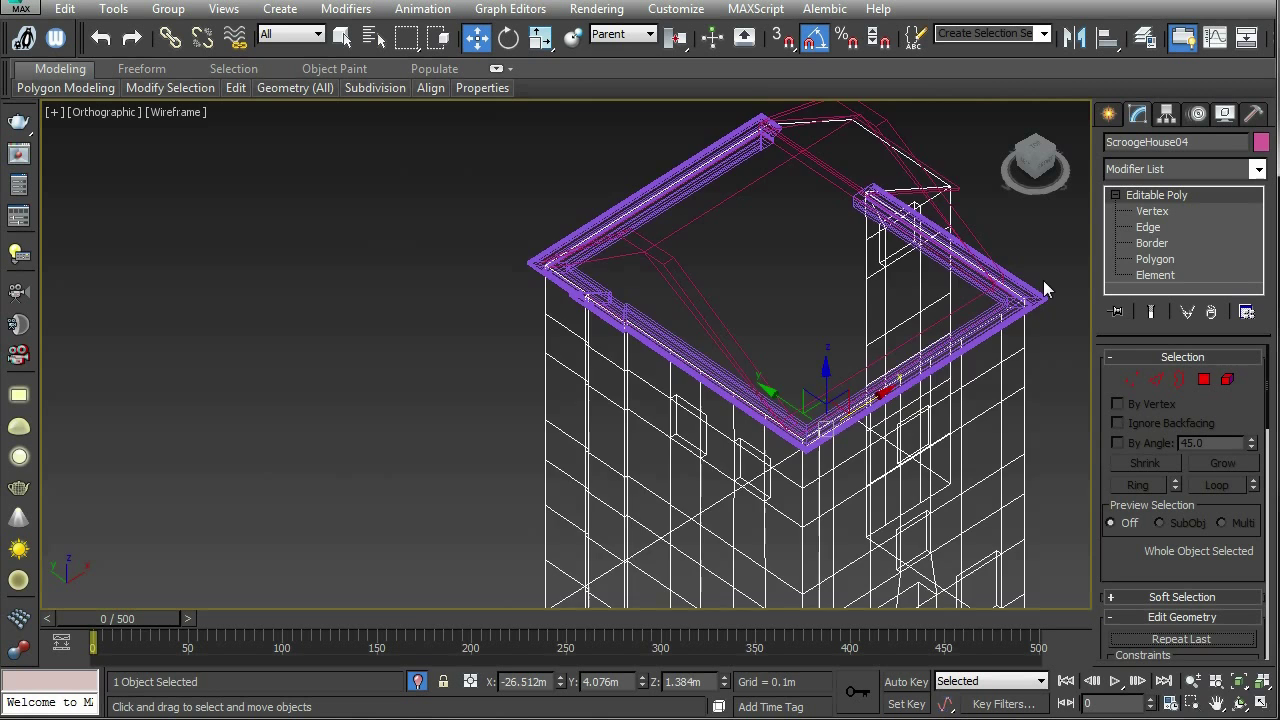
pyautogui.moveTo(1044, 281); pyautogui.dragTo(904, 291, button='middle')
pyautogui.moveTo(877, 343); pyautogui.dragTo(878, 342)
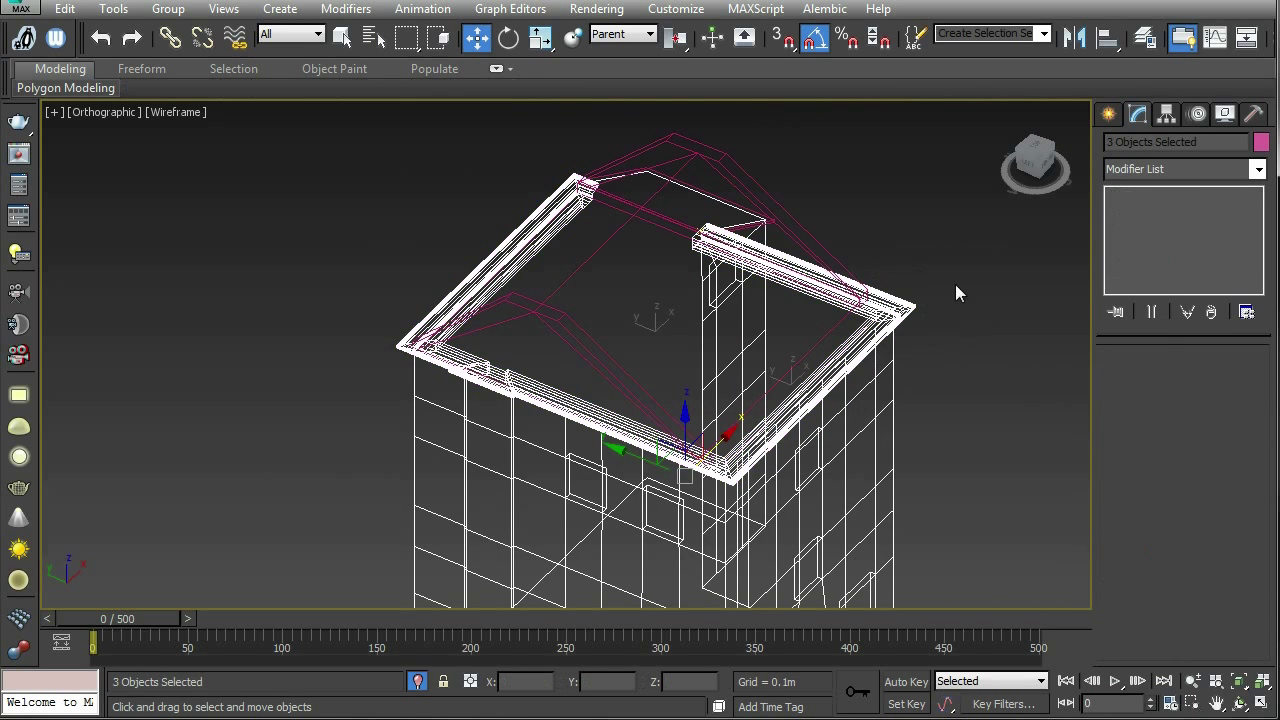
pyautogui.click(940, 380)
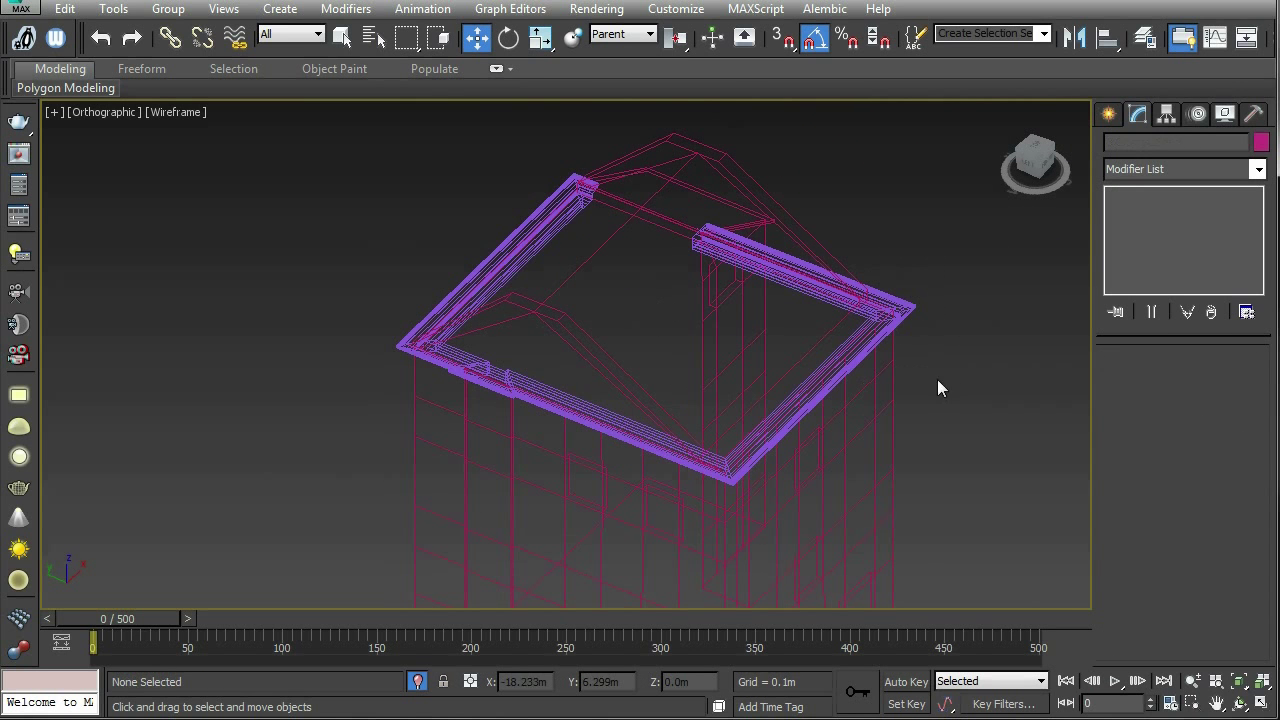
pyautogui.click(820, 338)
pyautogui.scroll(6, 965, 312)
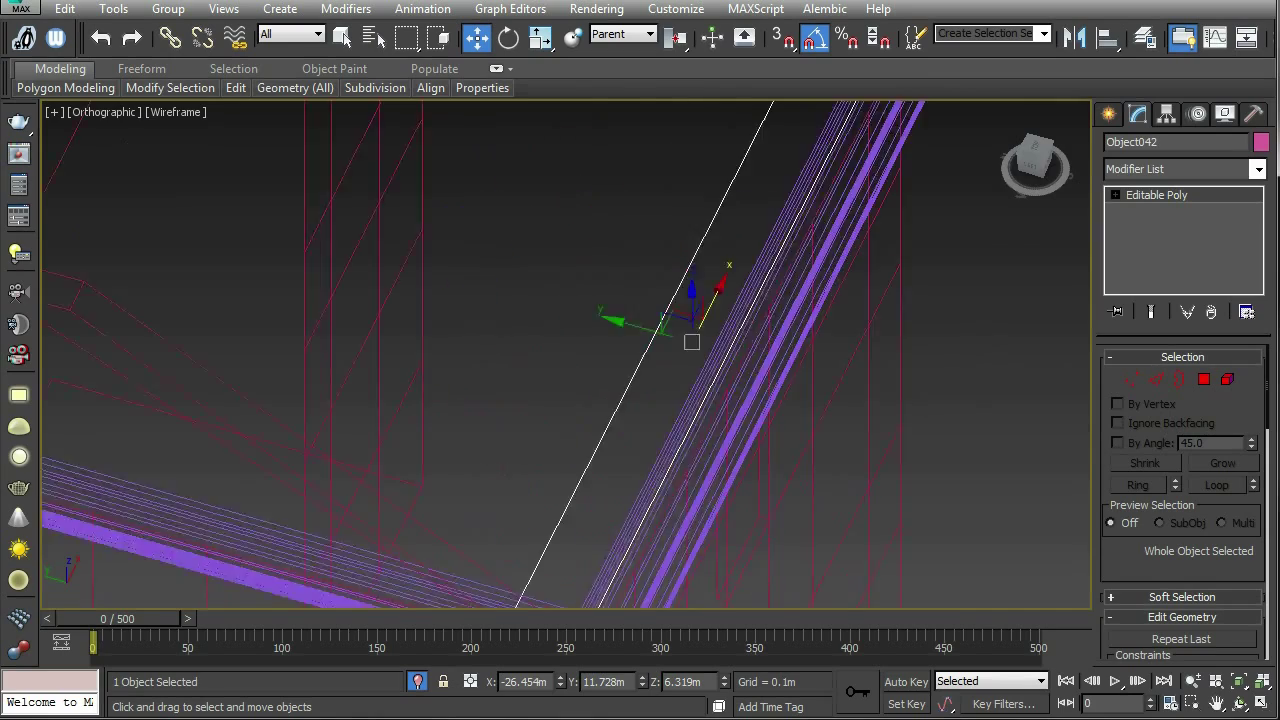
# Step: Restore shaded display and move the eave strip's inner edge about 0.16 m inward along Y, under the main roof
pyautogui.moveTo(613, 308)
pyautogui.mouseDown(button='middle')
pyautogui.moveTo(838, 366)
pyautogui.moveTo(792, 345)
pyautogui.moveTo(737, 366)
pyautogui.moveTo(754, 306)
pyautogui.mouseUp(button='middle')
pyautogui.press('F3')
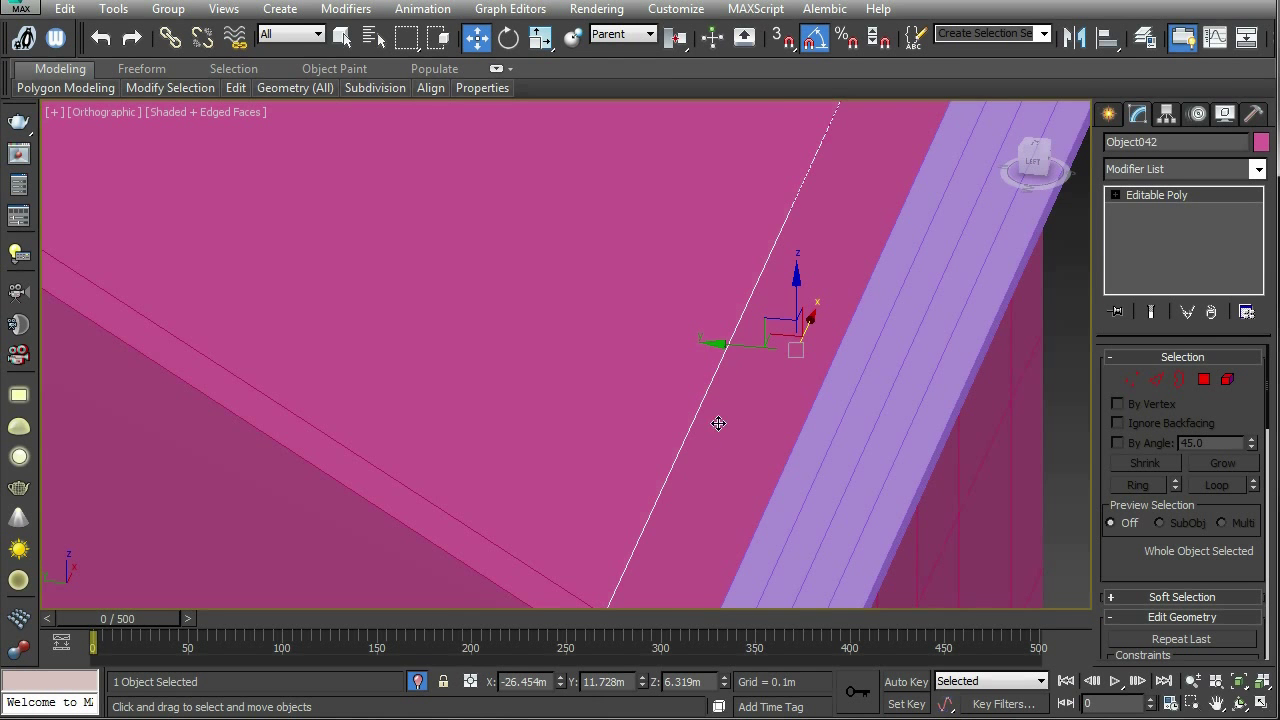
pyautogui.scroll(-4, 718, 423)
pyautogui.moveTo(717, 454)
pyautogui.keyDown('alt'); pyautogui.mouseDown(button='middle')
pyautogui.moveTo(743, 460)
pyautogui.moveTo(711, 430)
pyautogui.mouseUp(button='middle'); pyautogui.keyUp('alt')
pyautogui.moveTo(711, 430); pyautogui.dragTo(731, 434, button='middle')
pyautogui.scroll(4, 731, 420)
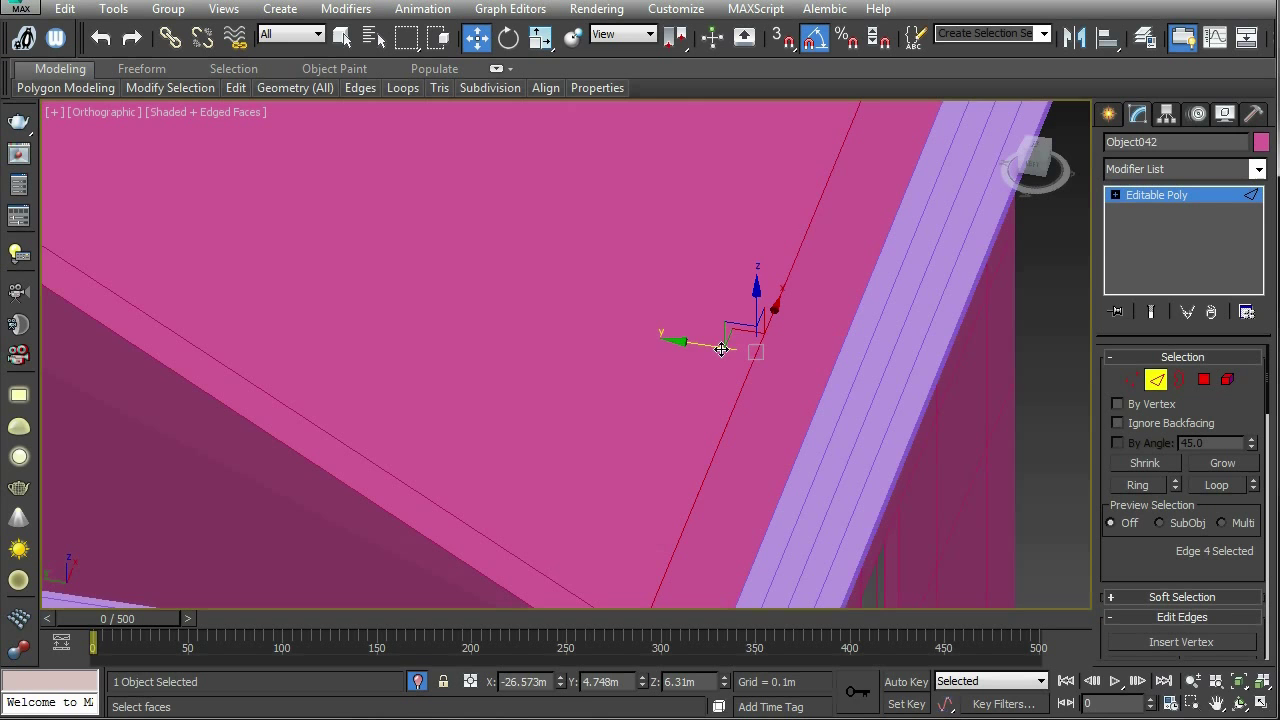
pyautogui.scroll(-4, 689, 348)
pyautogui.moveTo(700, 345)
pyautogui.keyDown('alt'); pyautogui.mouseDown(button='middle')
pyautogui.moveTo(730, 318)
pyautogui.moveTo(708, 295)
pyautogui.moveTo(729, 300)
pyautogui.moveTo(717, 329)
pyautogui.moveTo(758, 356)
pyautogui.moveTo(600, 398)
pyautogui.moveTo(602, 433)
pyautogui.moveTo(622, 432)
pyautogui.moveTo(600, 400)
pyautogui.moveTo(707, 392)
pyautogui.moveTo(775, 375)
pyautogui.moveTo(777, 357)
pyautogui.moveTo(789, 363)
pyautogui.moveTo(754, 400)
pyautogui.moveTo(803, 400)
pyautogui.moveTo(783, 398)
pyautogui.moveTo(789, 366)
pyautogui.moveTo(897, 349)
pyautogui.mouseUp(button='middle'); pyautogui.keyUp('alt')
pyautogui.scroll(-4, 602, 372)
pyautogui.scroll(3, 841, 295)
pyautogui.keyDown('alt'); pyautogui.moveTo(841, 295); pyautogui.dragTo(1090, 355, button='middle'); pyautogui.keyUp('alt')
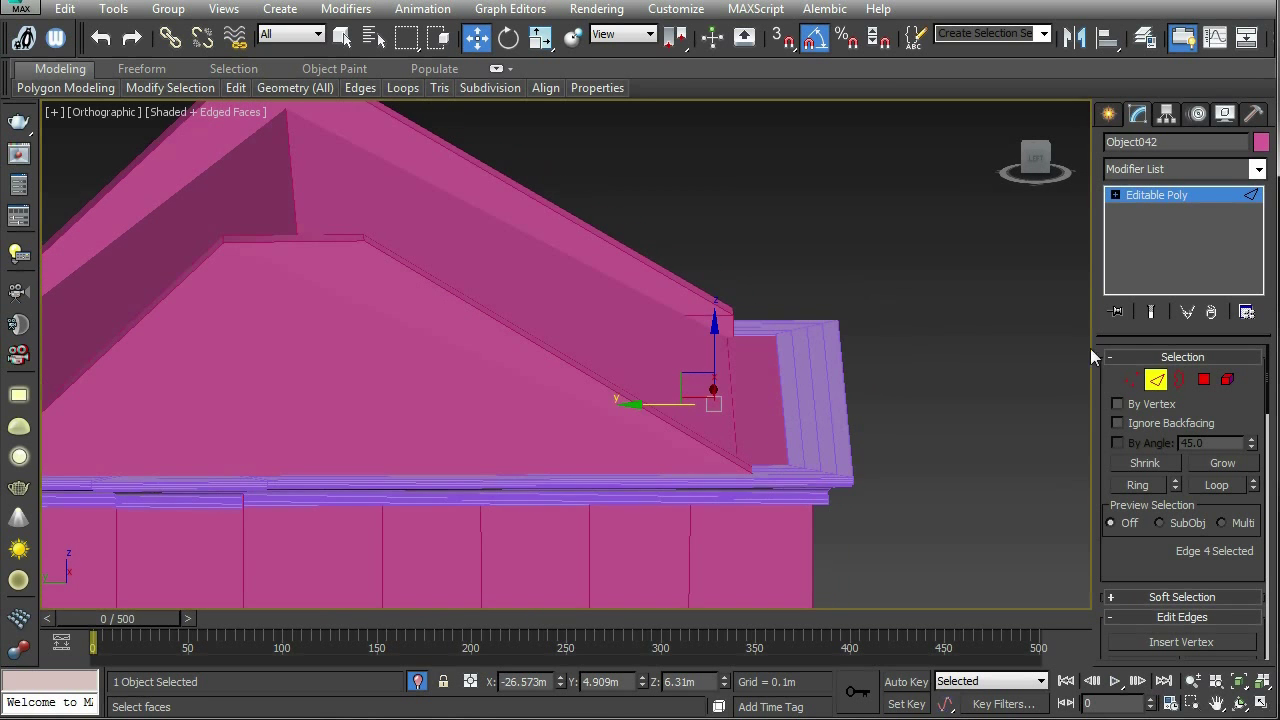
pyautogui.click(1156, 382)
# Step: Move the main roof's lower eave edge about 0.03 m outward along Y and 0.016 m down, closer to the strip
pyautogui.scroll(-5, 860, 300)
pyautogui.keyDown('alt'); pyautogui.moveTo(860, 300); pyautogui.dragTo(523, 557, button='middle'); pyautogui.keyUp('alt')
pyautogui.scroll(5, 511, 468)
pyautogui.keyDown('alt'); pyautogui.moveTo(511, 468); pyautogui.dragTo(657, 354, button='middle'); pyautogui.keyUp('alt')
pyautogui.moveTo(569, 519); pyautogui.dragTo(658, 348, button='middle')
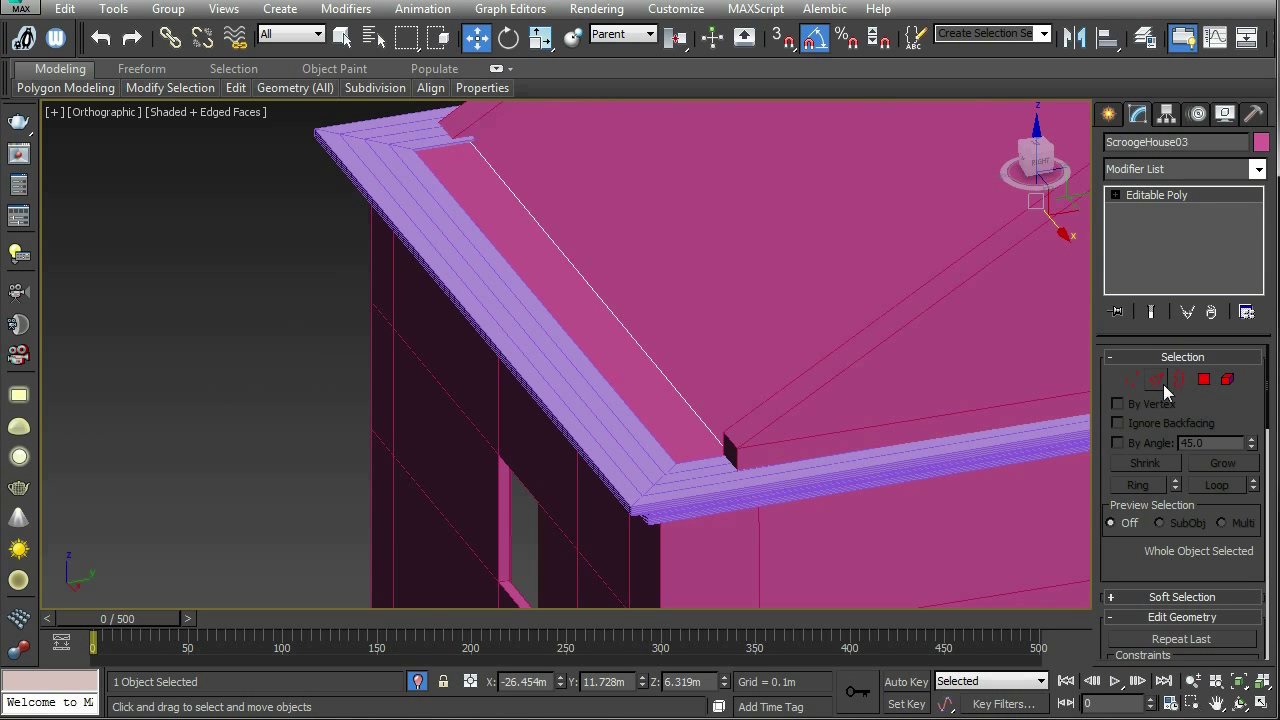
pyautogui.keyDown('alt'); pyautogui.moveTo(680, 389); pyautogui.dragTo(572, 299, button='middle'); pyautogui.keyUp('alt')
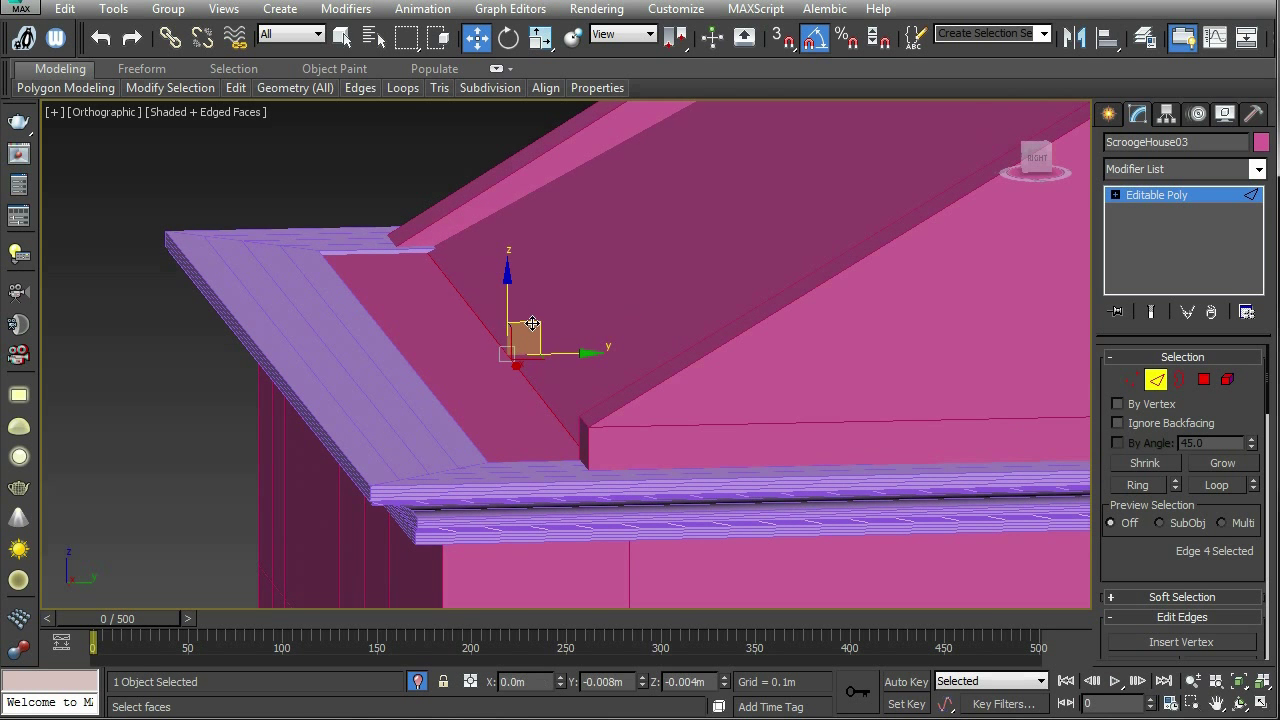
pyautogui.scroll(-5, 715, 462)
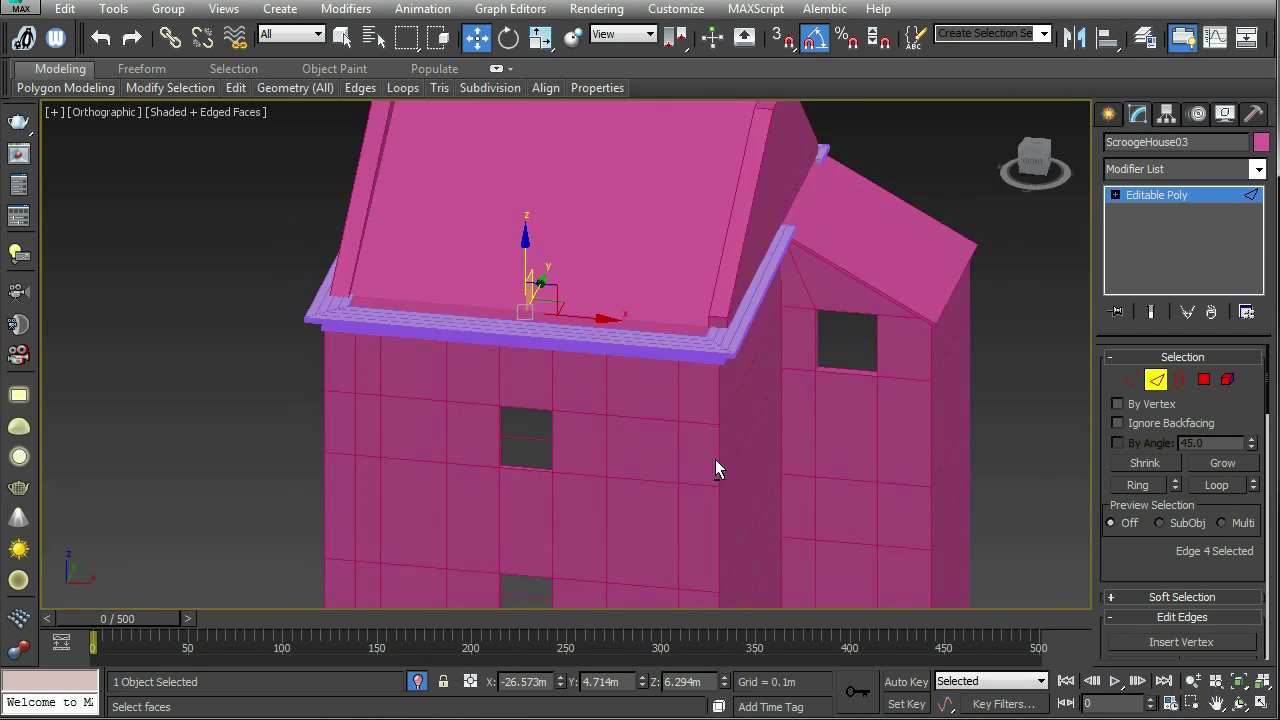
# Step: Examine from the front how the main roof and gable ends sit on the cornice, and leave edge editing
pyautogui.keyDown('alt'); pyautogui.moveTo(715, 462); pyautogui.dragTo(717, 328, button='middle'); pyautogui.keyUp('alt')
pyautogui.moveTo(717, 328); pyautogui.dragTo(854, 292, button='middle')
pyautogui.click(1029, 160)
pyautogui.scroll(5, 594, 349)
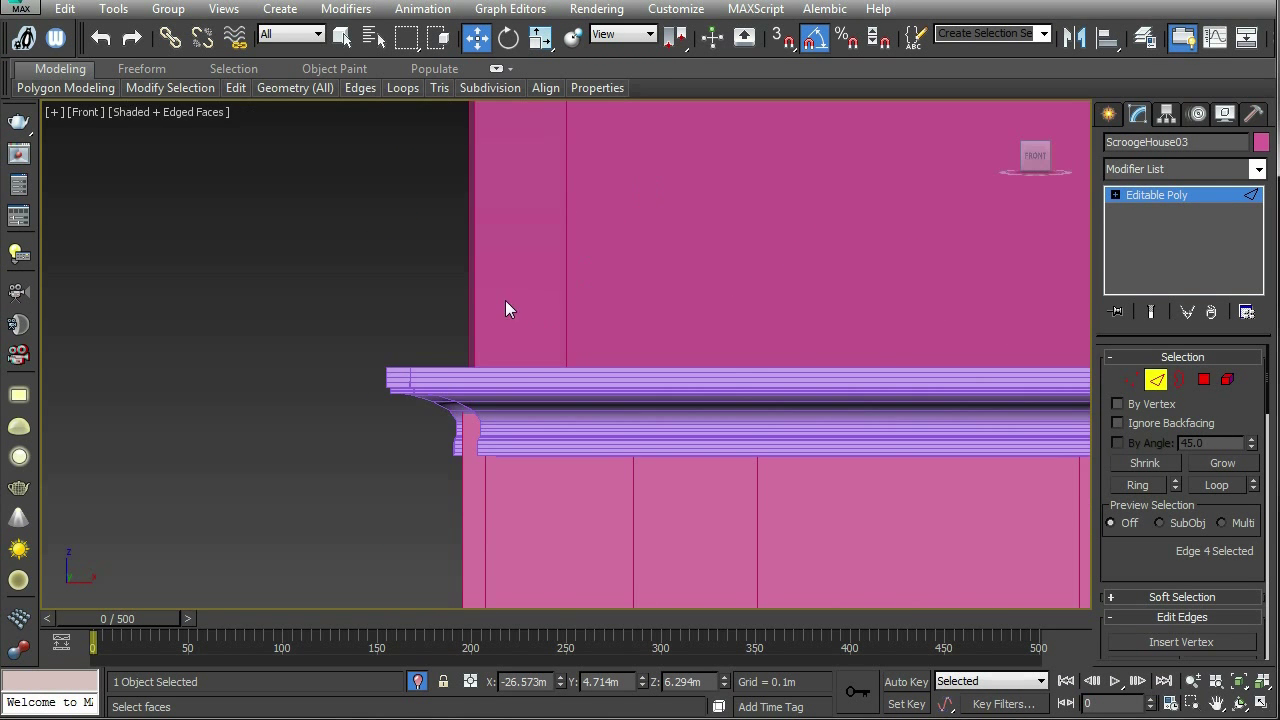
pyautogui.scroll(-3, 520, 370)
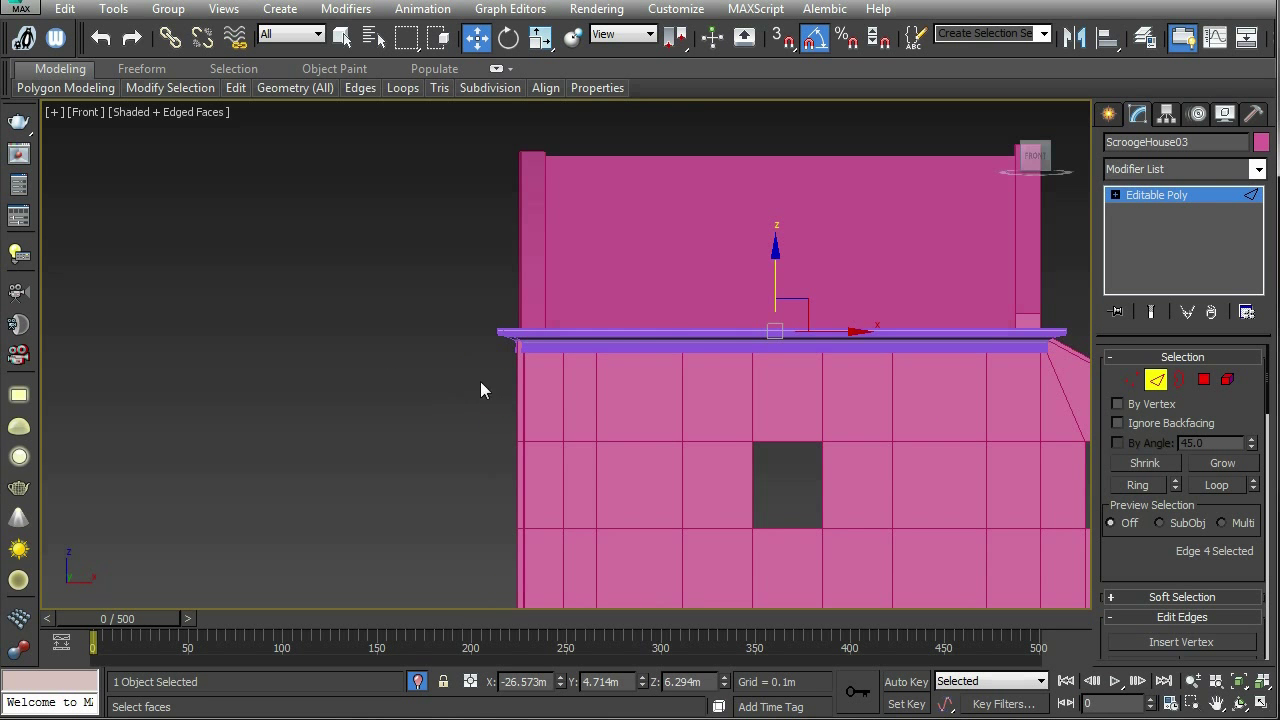
pyautogui.moveTo(677, 390); pyautogui.dragTo(602, 381, button='middle')
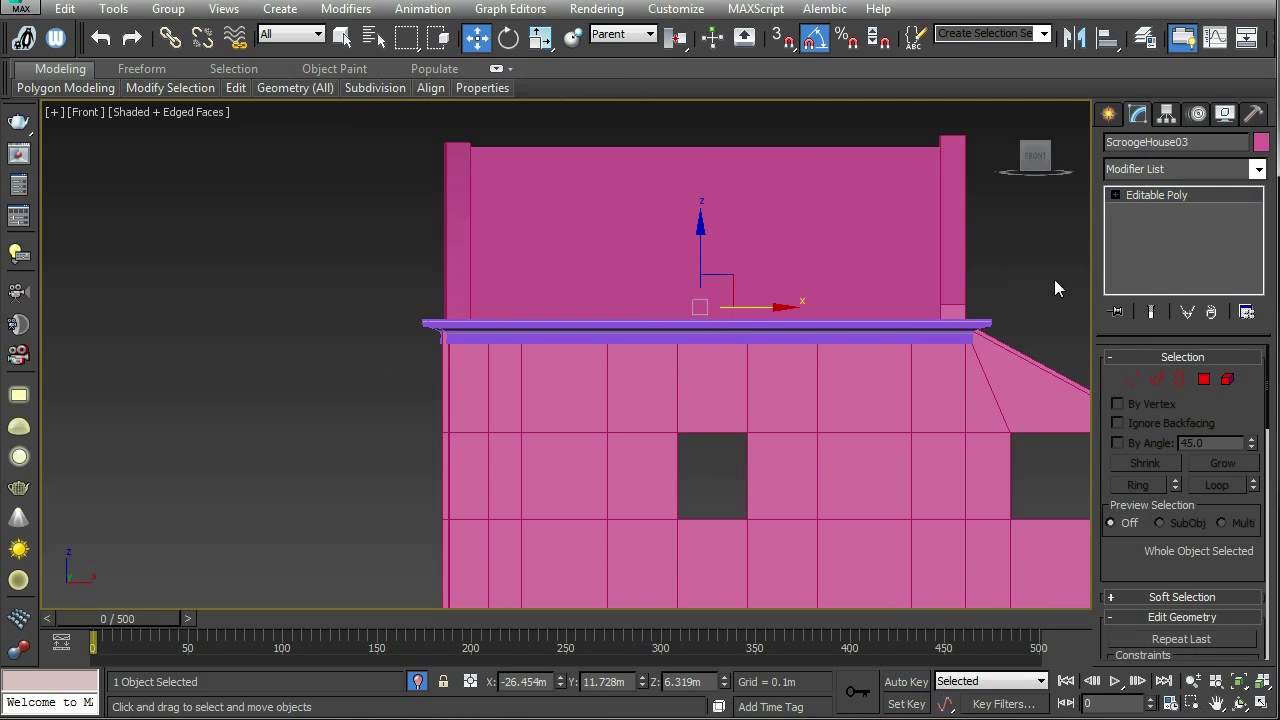